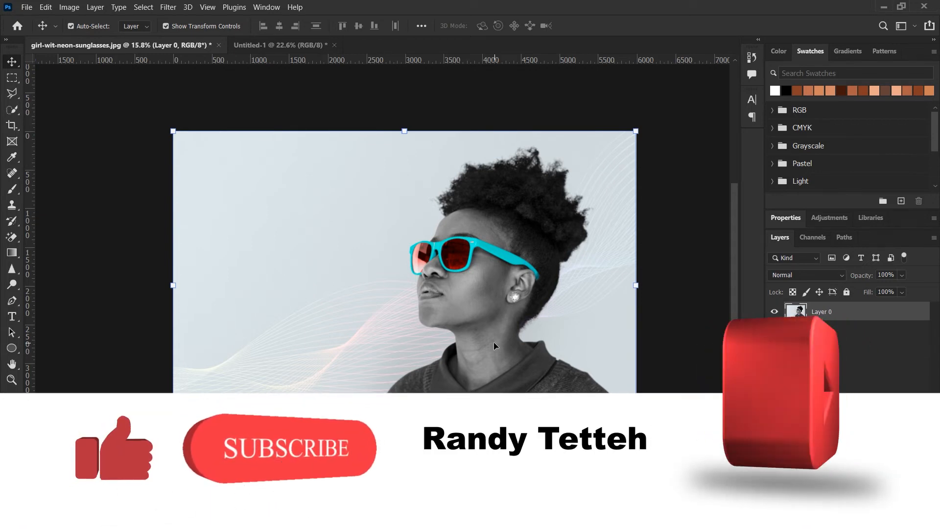
- Place the image of the smiling woman in the pink sweater into the document and scale it to about 48%
left_click(174, 97)
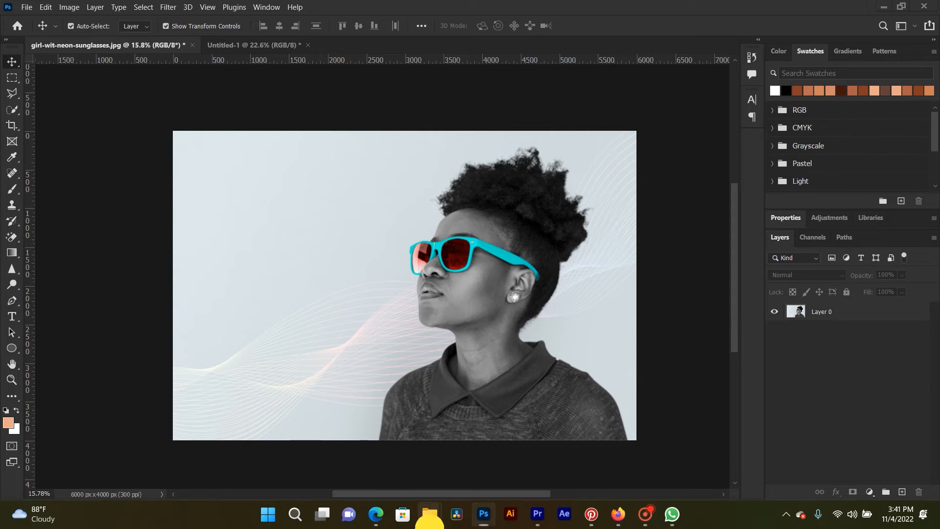
mouse_move(430, 514)
left_click(401, 473)
left_click_drag(678, 146, 399, 195)
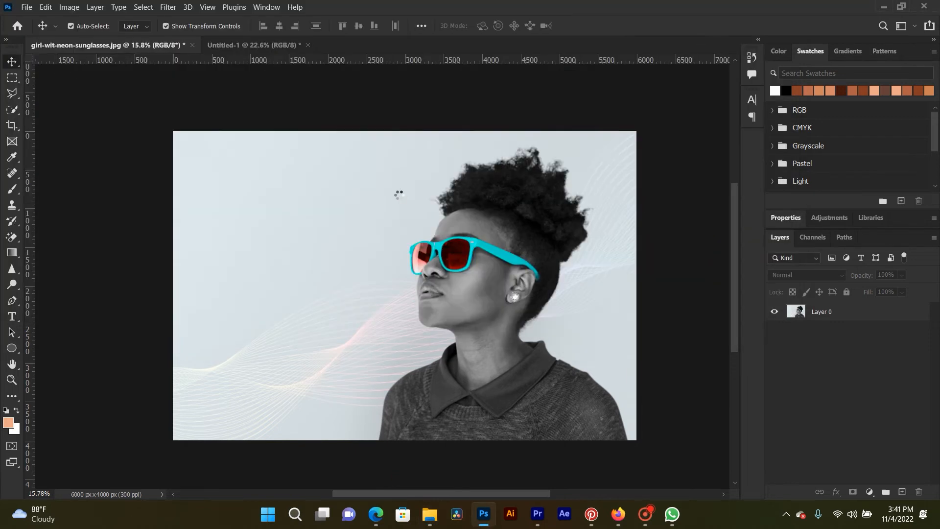
left_click_drag(635, 132, 472, 201)
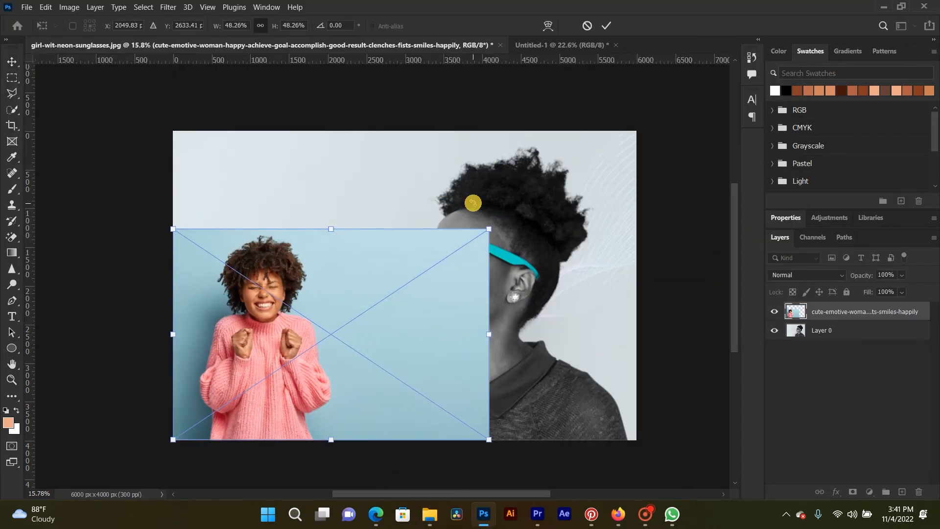
key("Return")
- Copy a rectangular area around the smiling woman's head to its own layer and delete the full placed image
key("m")
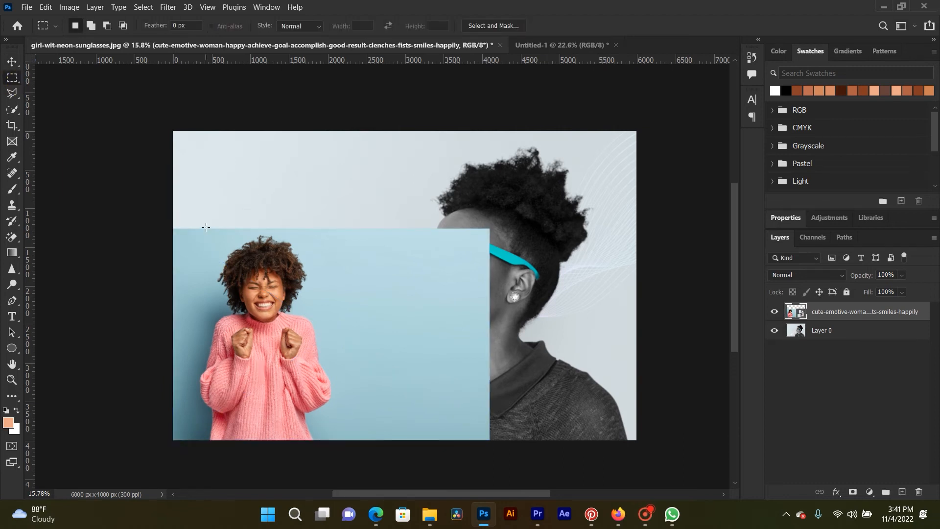
left_click_drag(205, 227, 316, 319)
key("ctrl+j")
left_click(828, 331)
key("Delete")
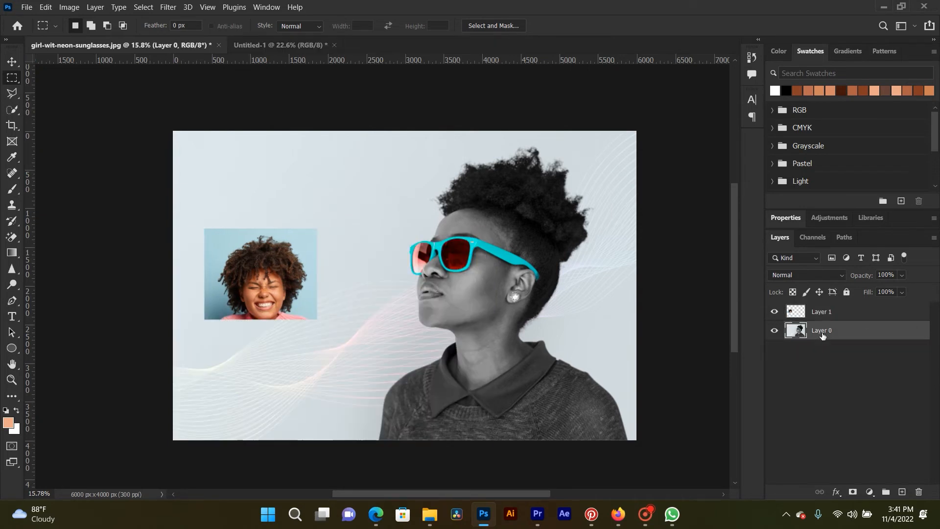
- Enlarge the cropped head image to about 133% and move it to the lower-left area of the canvas
left_click(11, 62)
left_click(269, 277)
left_click_drag(317, 319, 354, 349)
left_click_drag(277, 282, 270, 347)
double_click(300, 332)
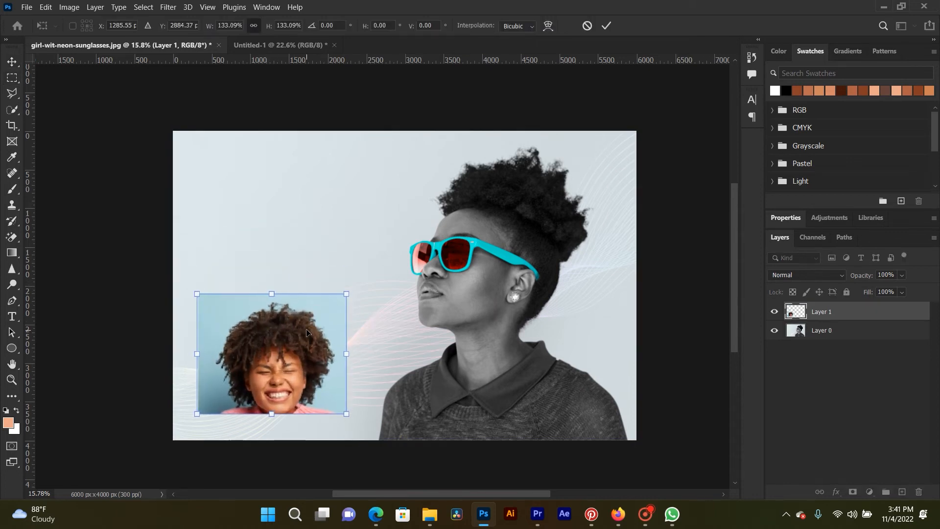
left_click(685, 242)
- Select Layer 1 with the cropped head and add a new empty layer above it
scroll(281, 265, "up", 2)
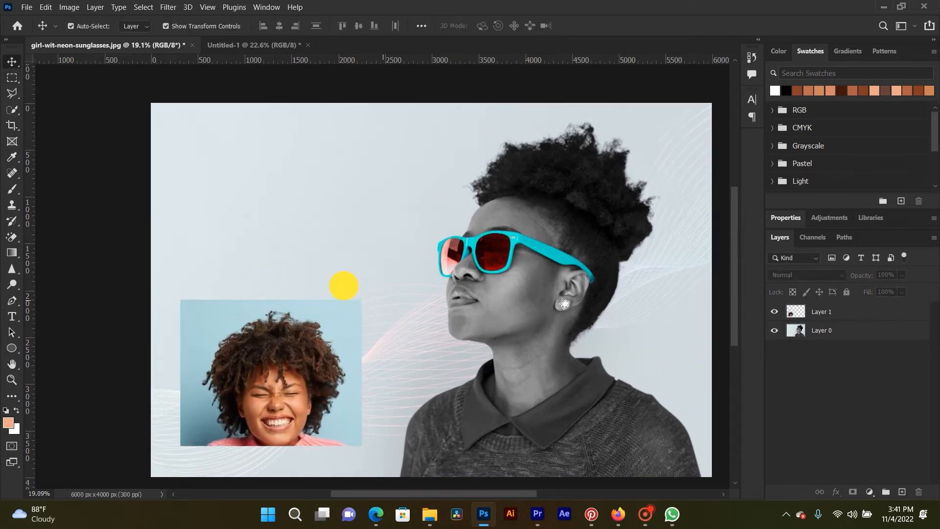
left_click_drag(344, 286, 329, 277)
left_click_drag(328, 219, 327, 224)
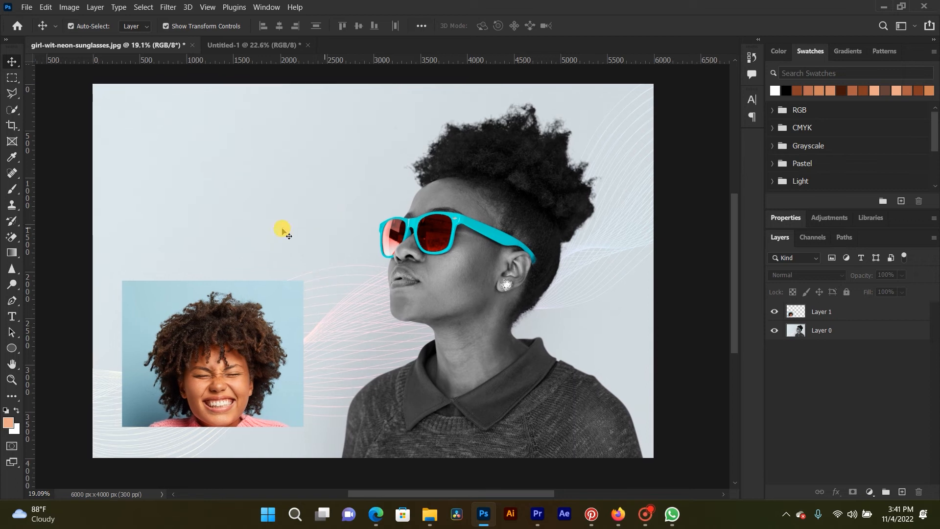
right_click(187, 363)
left_click(242, 363)
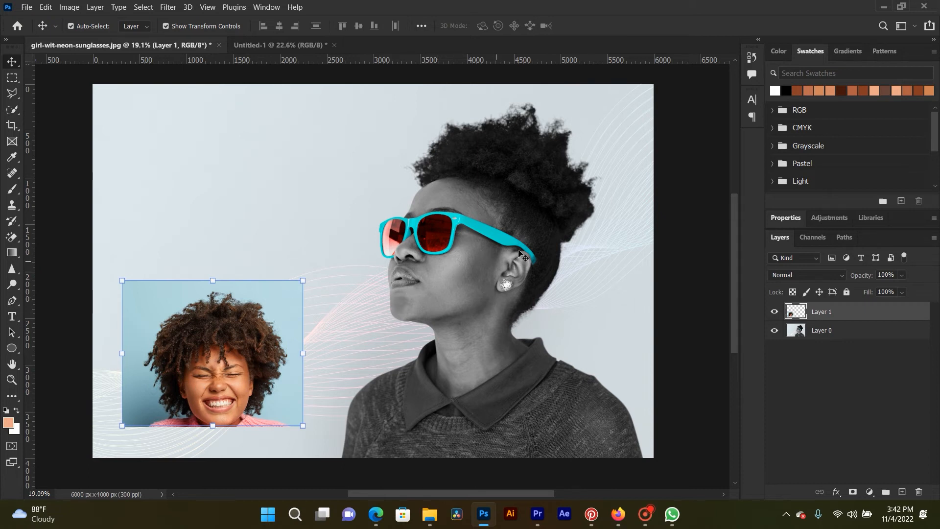
left_click(61, 215)
right_click(175, 307)
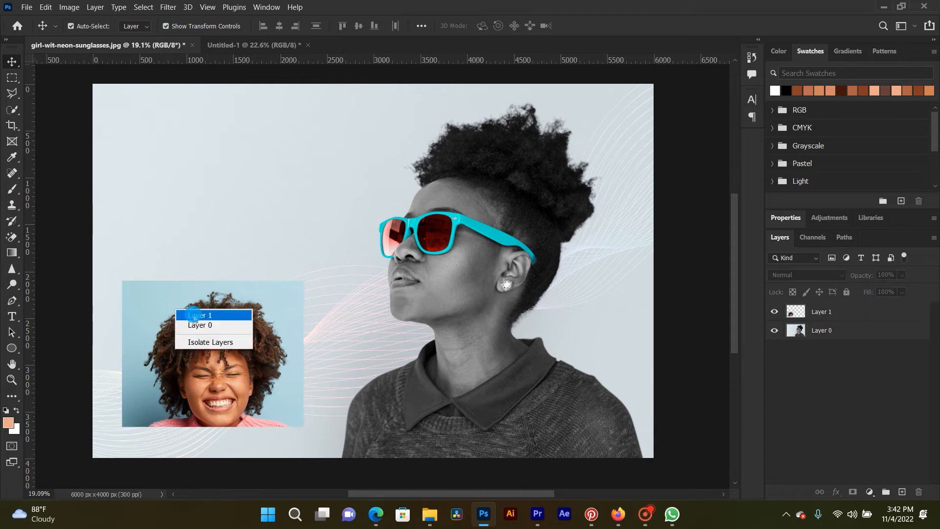
left_click(191, 314)
left_click(902, 492)
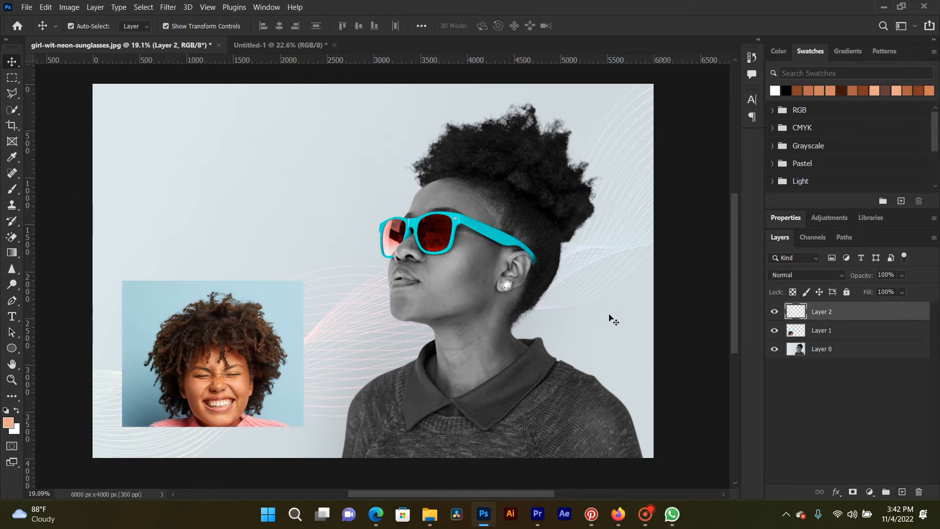
- Set the Brush tool to the Hard Round preset with 100% hardness
left_click(13, 189)
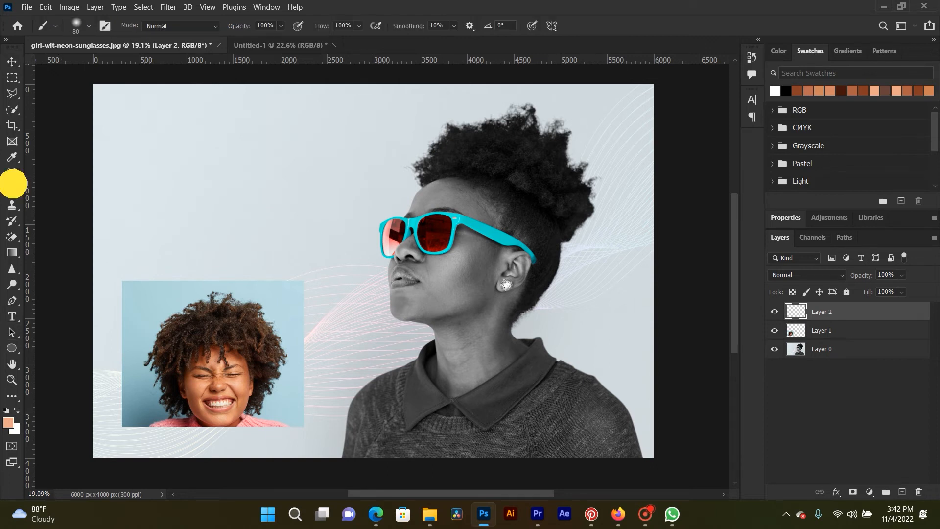
left_click(87, 23)
left_click(45, 139)
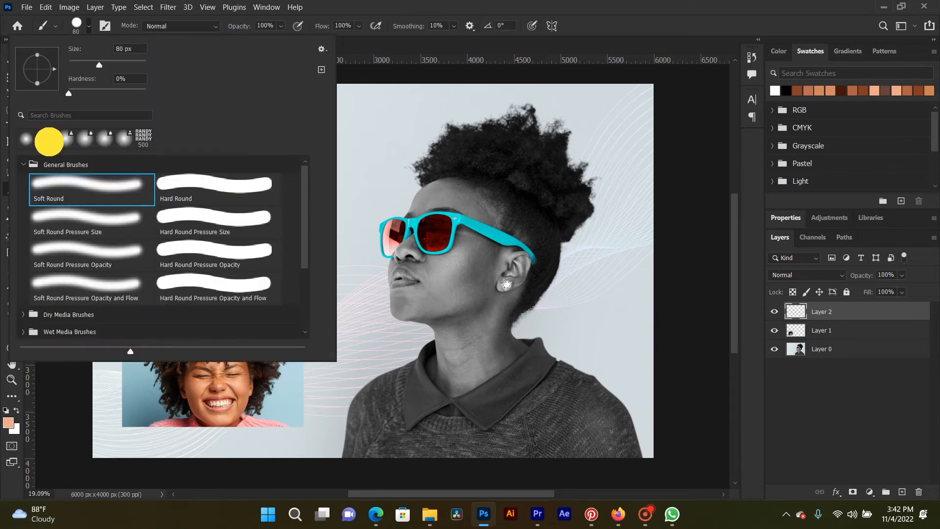
left_click(45, 142)
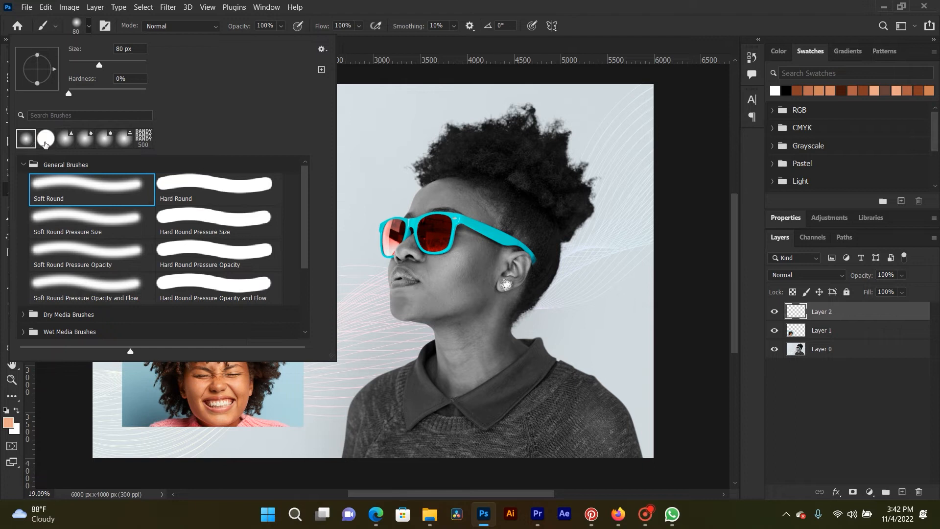
left_click(64, 199)
left_click(210, 184)
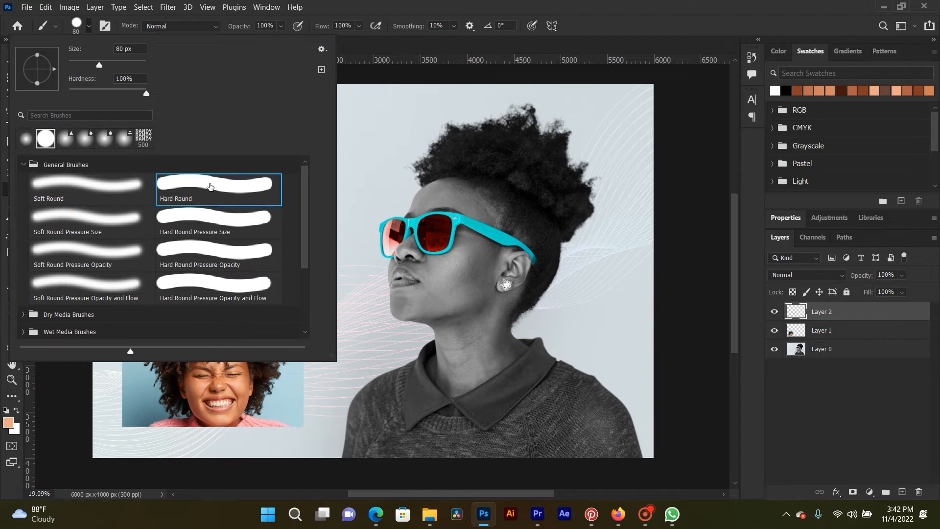
left_click(239, 189)
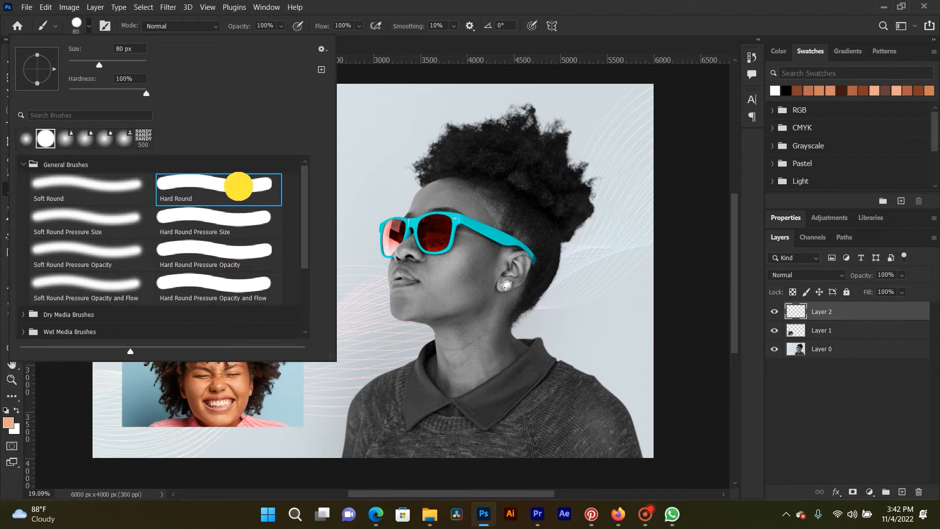
left_click(434, 4)
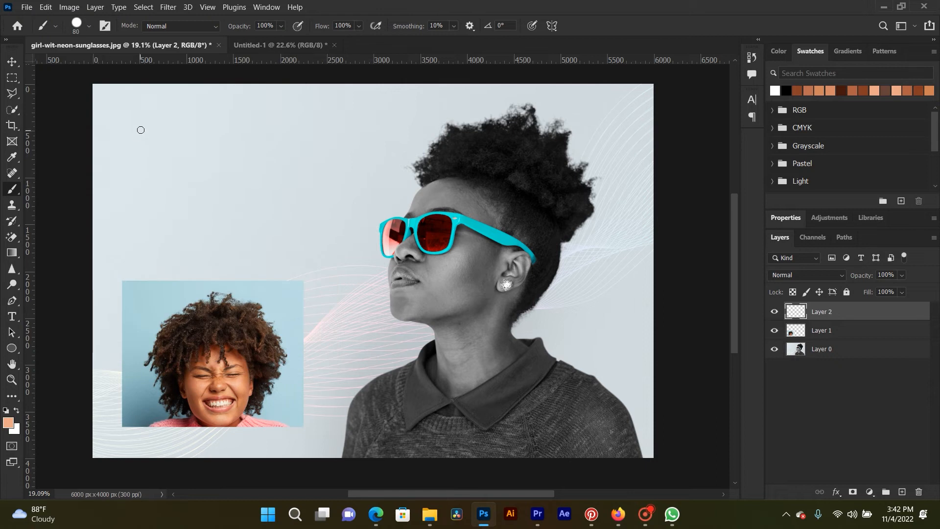
- Increase the brush size to 400 px
key("bracketright")
key("bracketright")
key("bracketright")
key("bracketright")
key("bracketright")
key("bracketright")
key("bracketright")
key("bracketright")
key("bracketright")
key("bracketright")
key("bracketright")
key("bracketleft")
key("bracketleft")
- Sample the darkest skin shadow (4c2c1c) from the reference face and paint one dab in the canvas's upper-left area
left_click(12, 425)
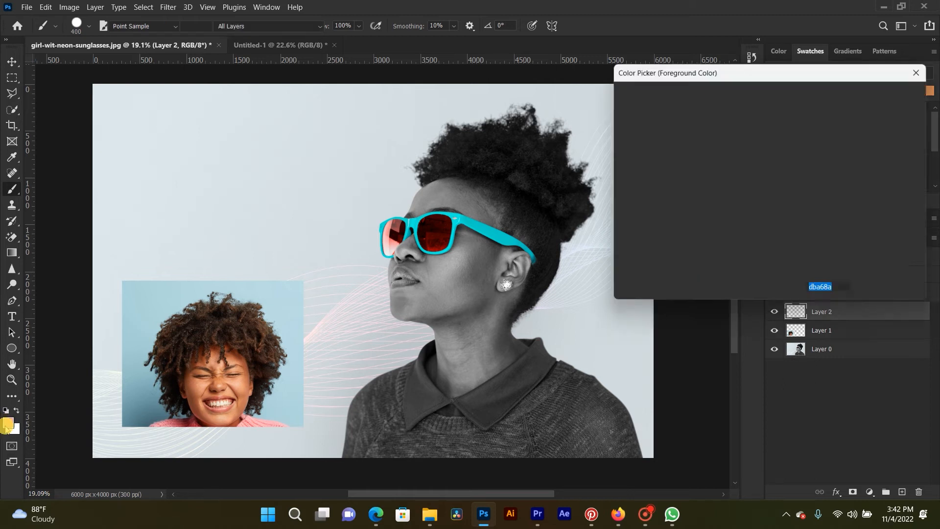
left_click(187, 375)
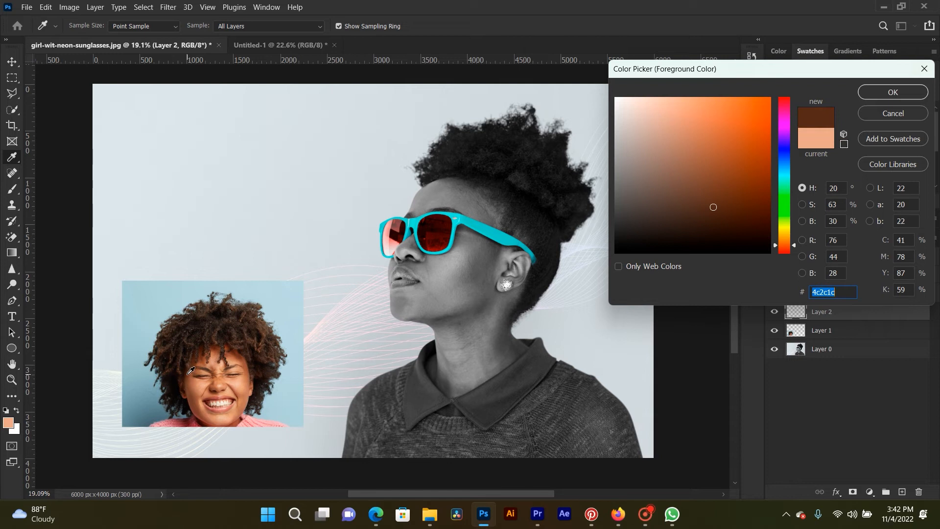
left_click(897, 93)
key("b")
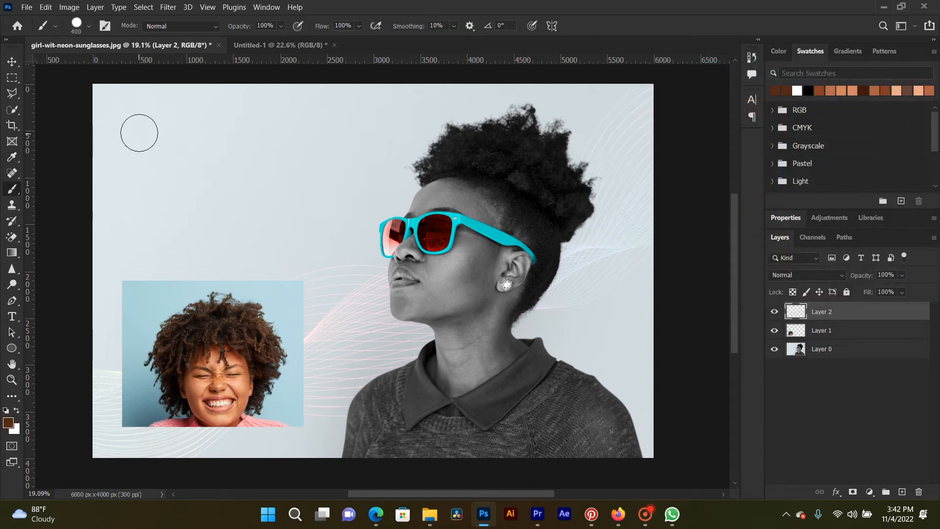
left_click(140, 125)
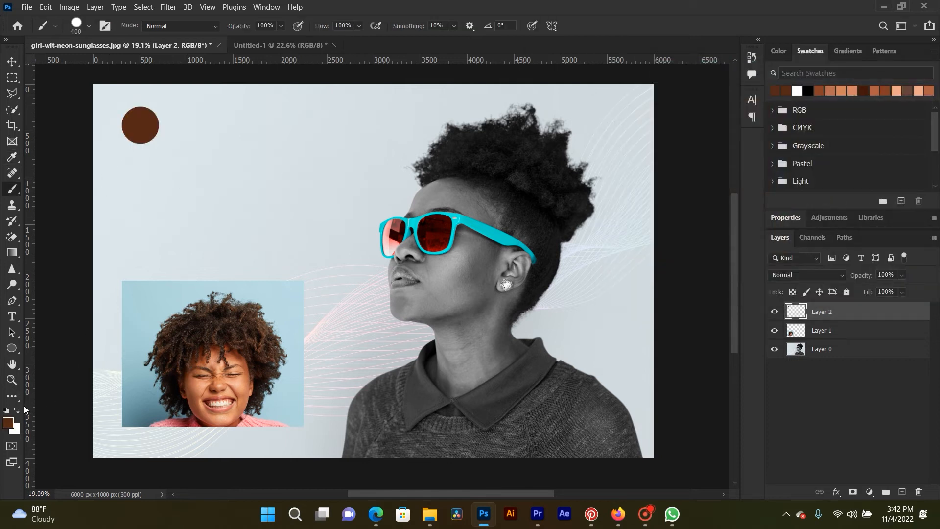
- Sample the reddish-brown skin tone (7a412d) from the forehead and paint a dab beside the dark brown one
left_click(8, 422)
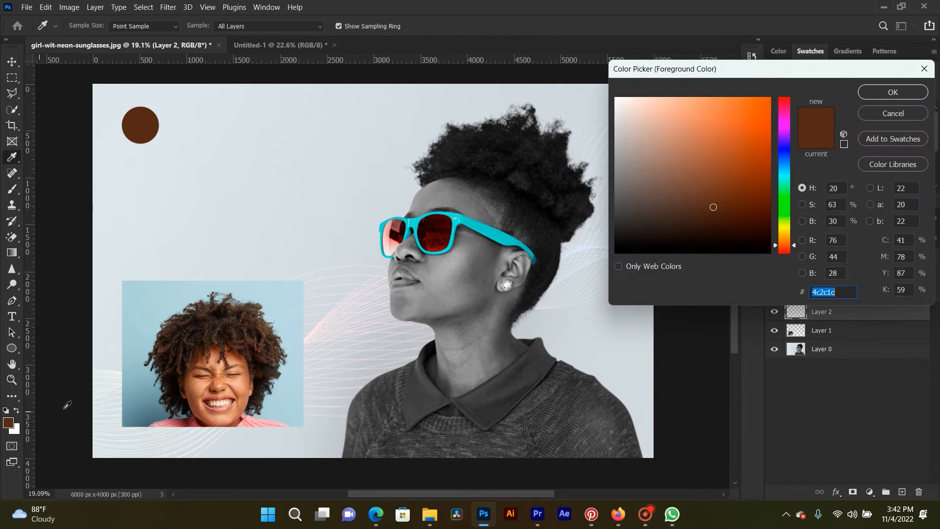
left_click(216, 346)
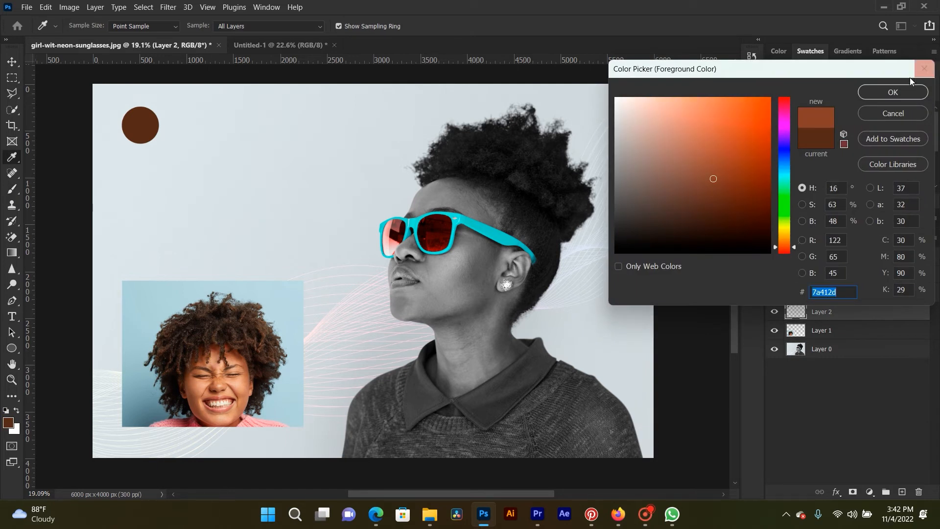
left_click(894, 92)
key("b")
left_click(175, 126)
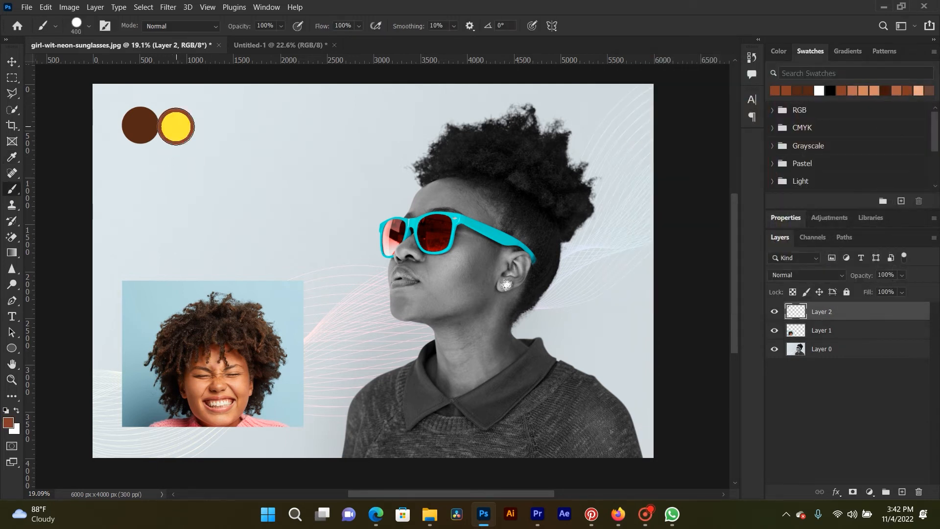
- Sample the lighter skin midtone (be825e) from the reference face and paint it as the third dab in the row
left_click(9, 422)
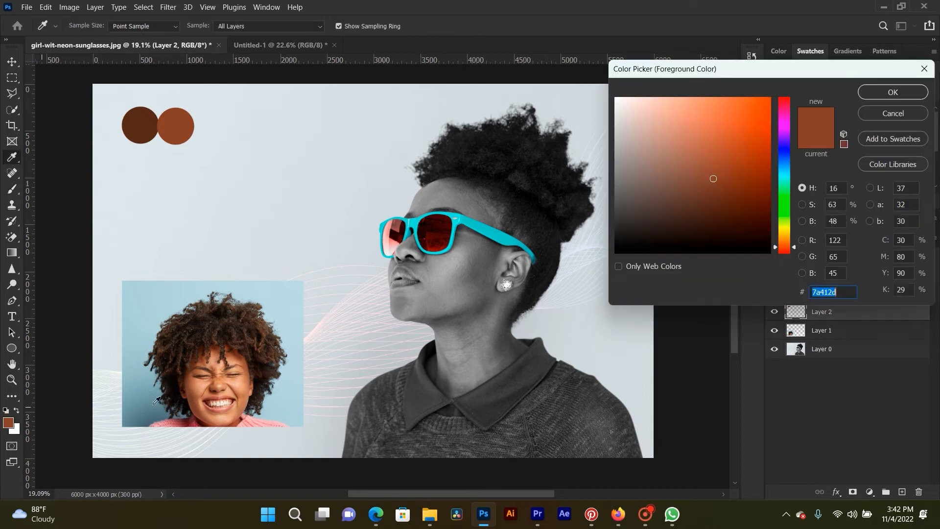
left_click(236, 358)
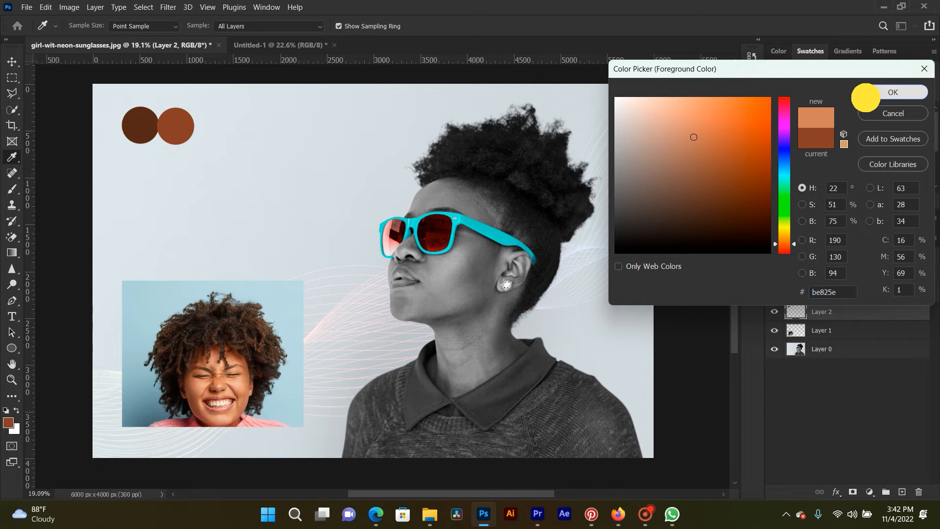
left_click(893, 92)
key("b")
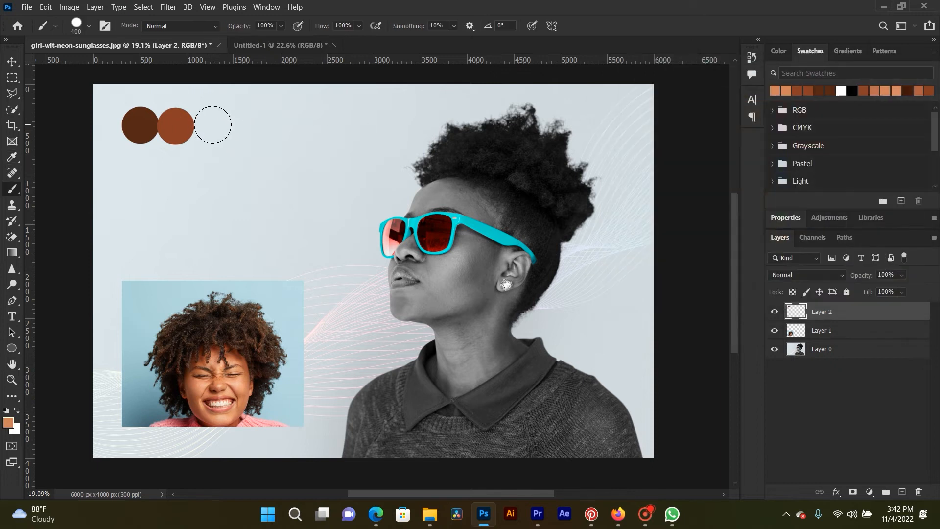
left_click(209, 124)
- Sample a pale peach highlight from the reference face's cheek and paint it as the fourth dab in the row
left_click(8, 422)
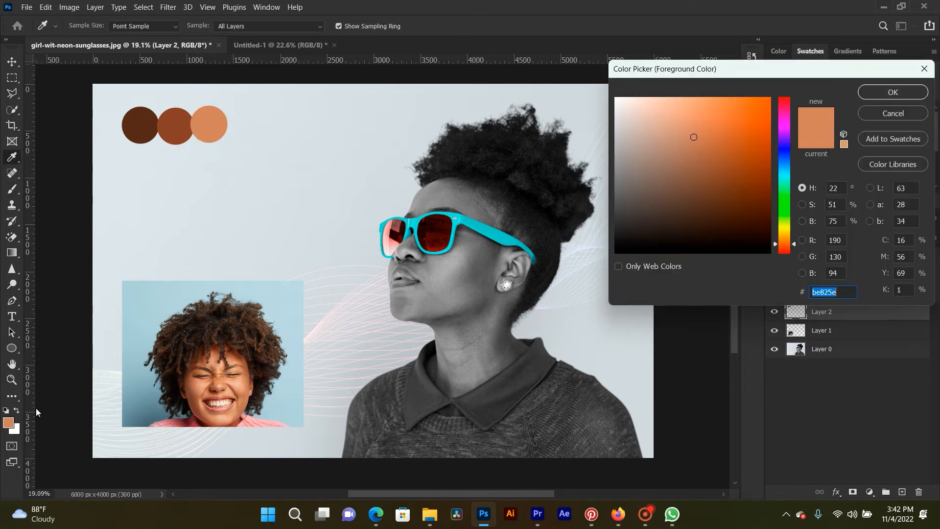
left_click(239, 381)
left_click(893, 92)
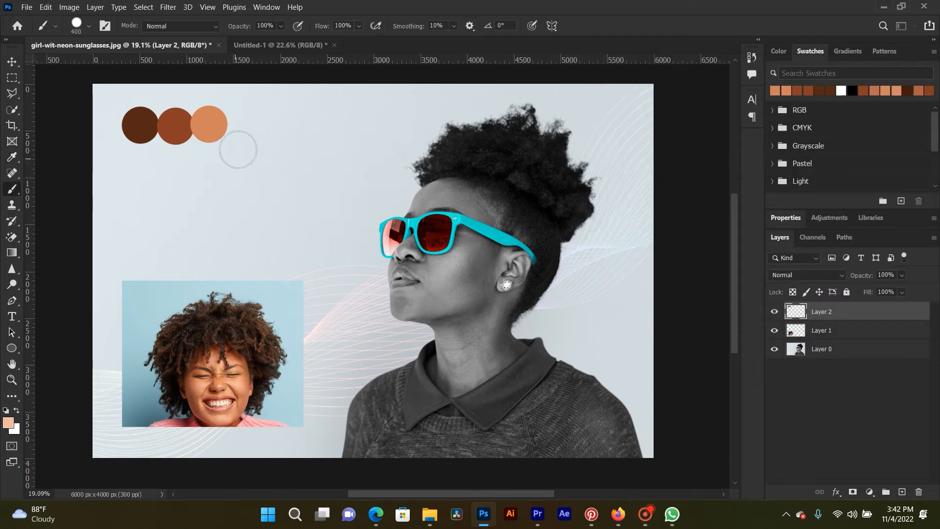
left_click(245, 124)
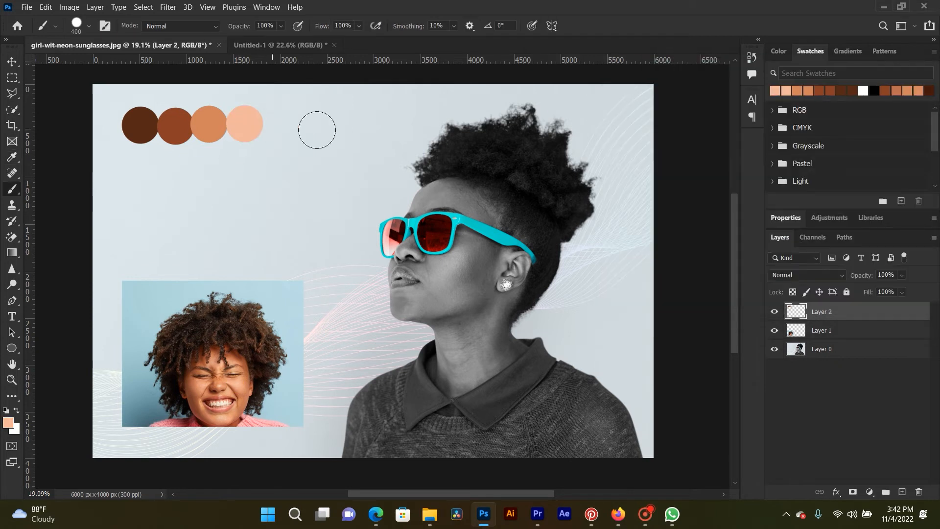
- Hide Layer 1 with the cropped reference face
left_click(12, 62)
left_click(210, 333)
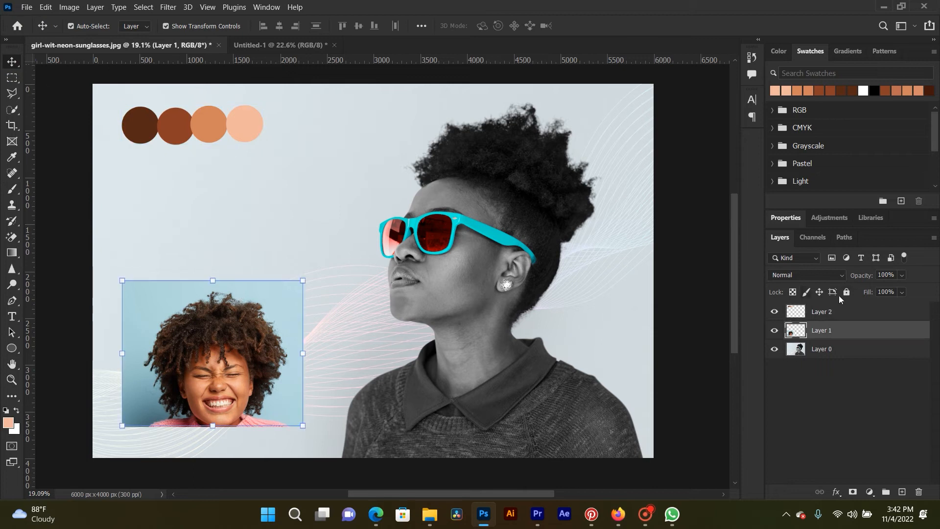
left_click(774, 331)
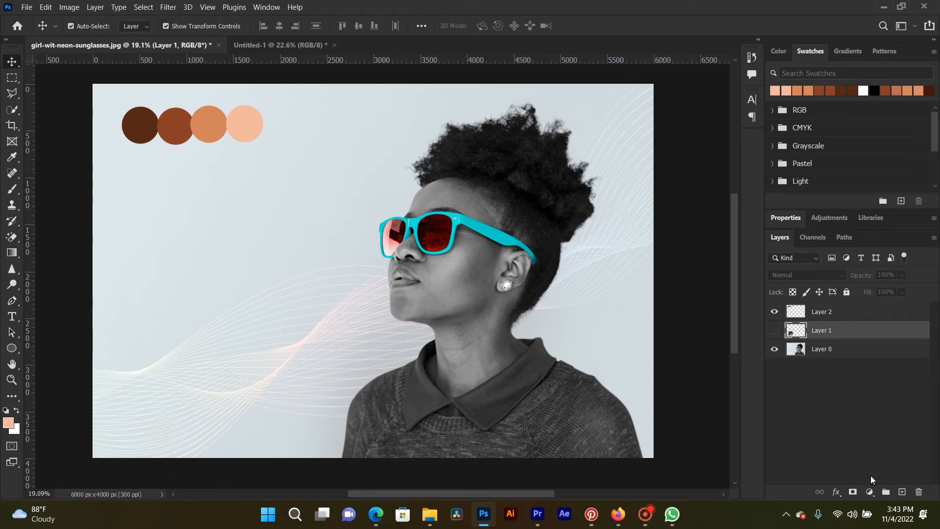
- Add a Gradient Map adjustment layer above the hidden reference layer and bring the layer list back into view
left_click(871, 491)
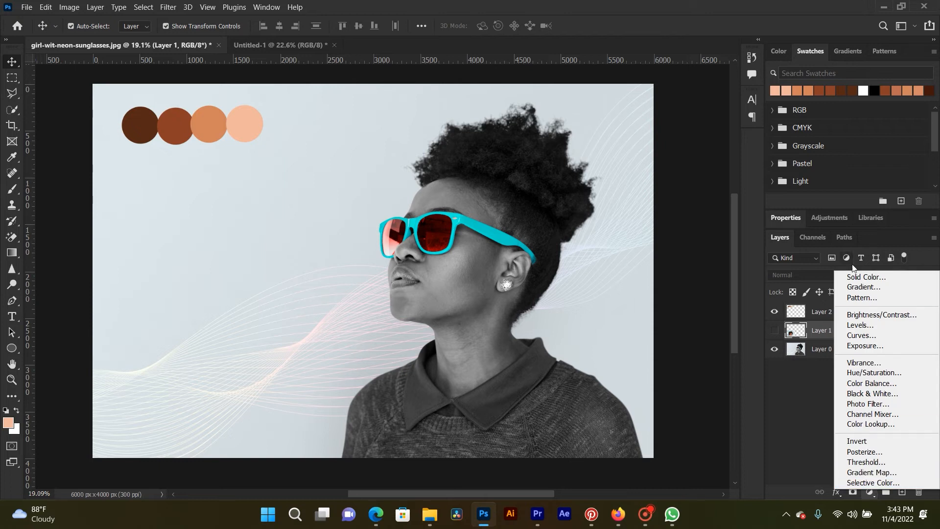
left_click(904, 473)
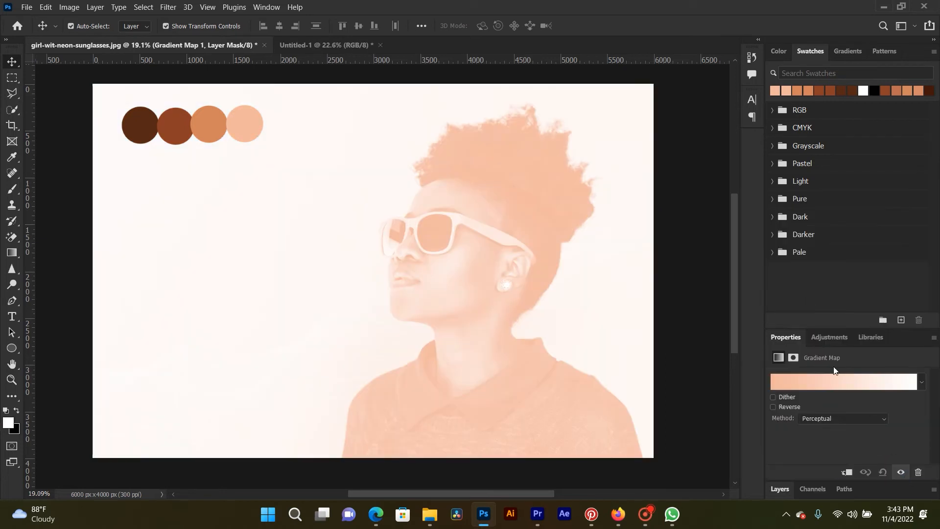
left_click(780, 488)
left_click_drag(822, 339, 825, 228)
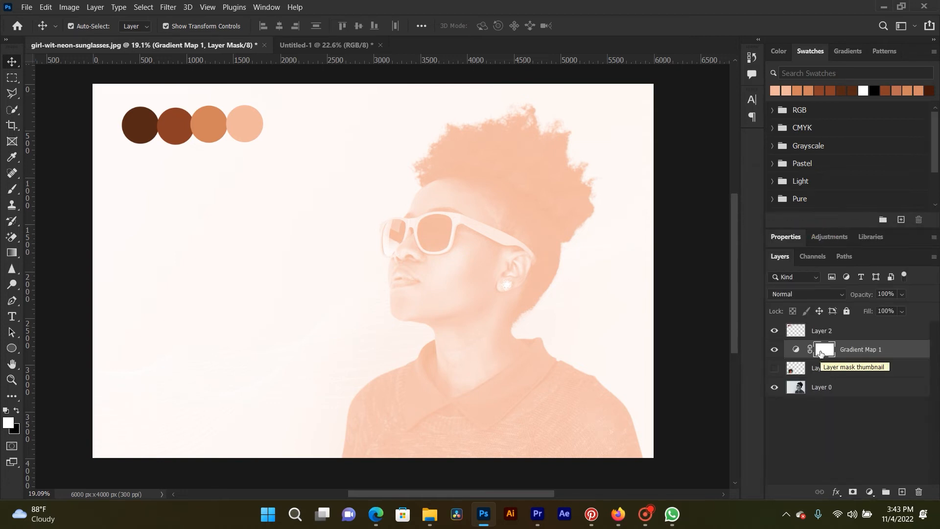
- Open the Gradient Map 1 gradient for editing and set its 0% color stop to the darkest brown dab (4c2c1c)
left_click(792, 351)
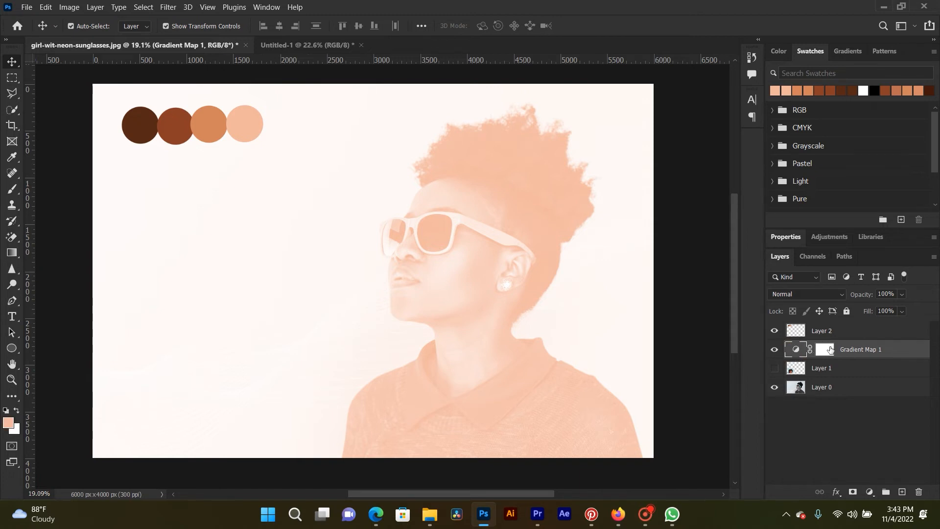
double_click(793, 352)
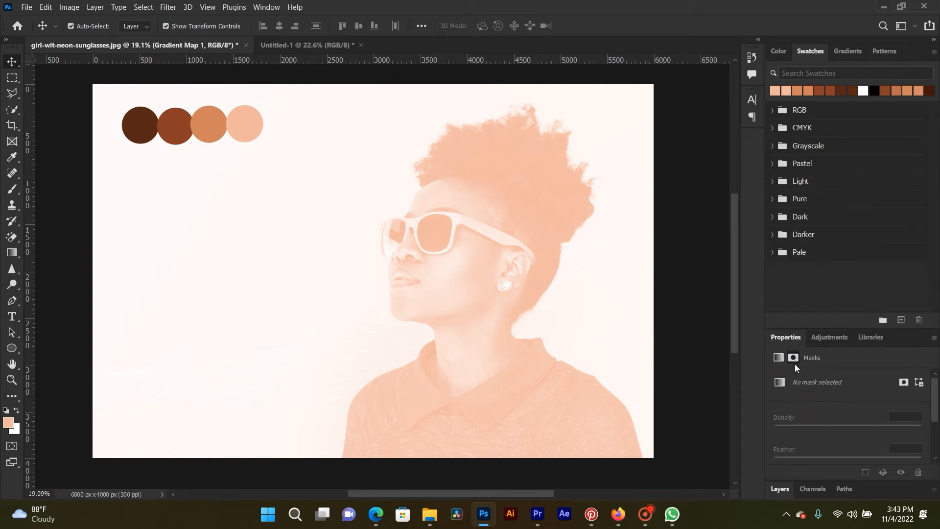
left_click(778, 489)
double_click(795, 459)
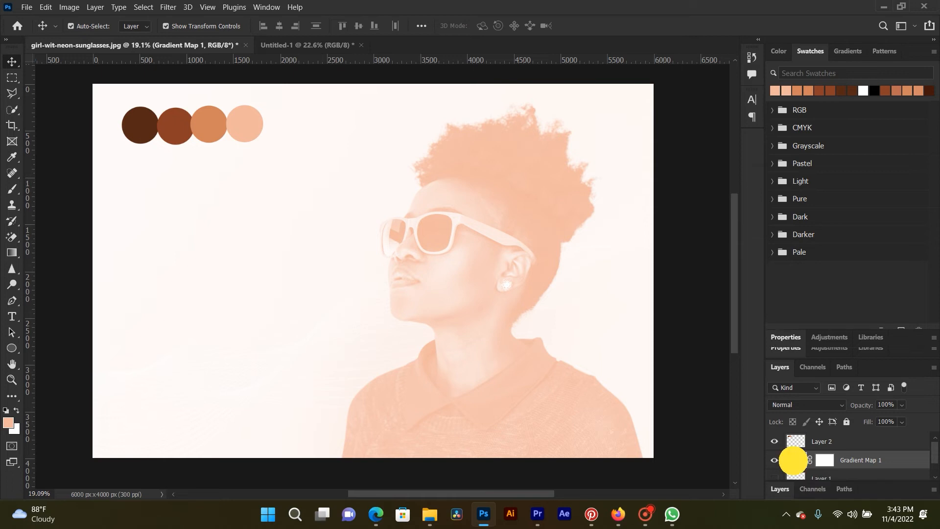
left_click(812, 383)
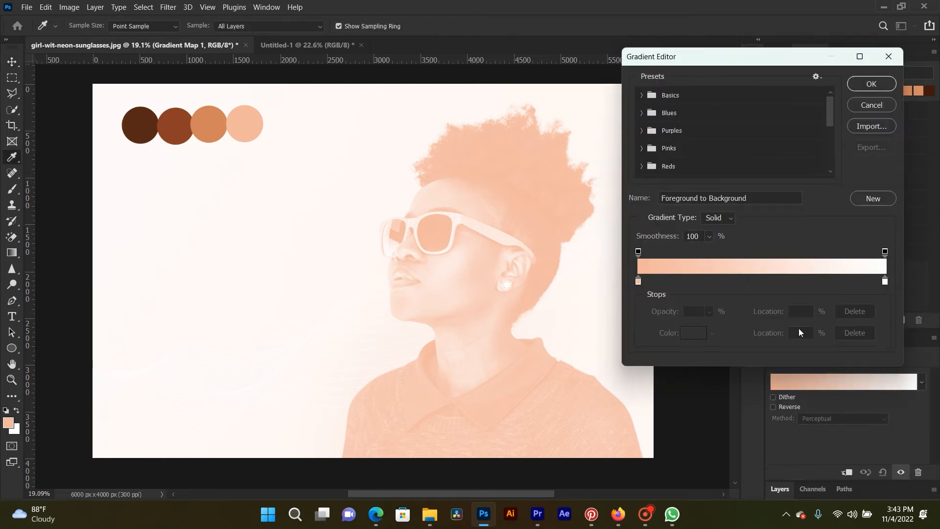
left_click(638, 282)
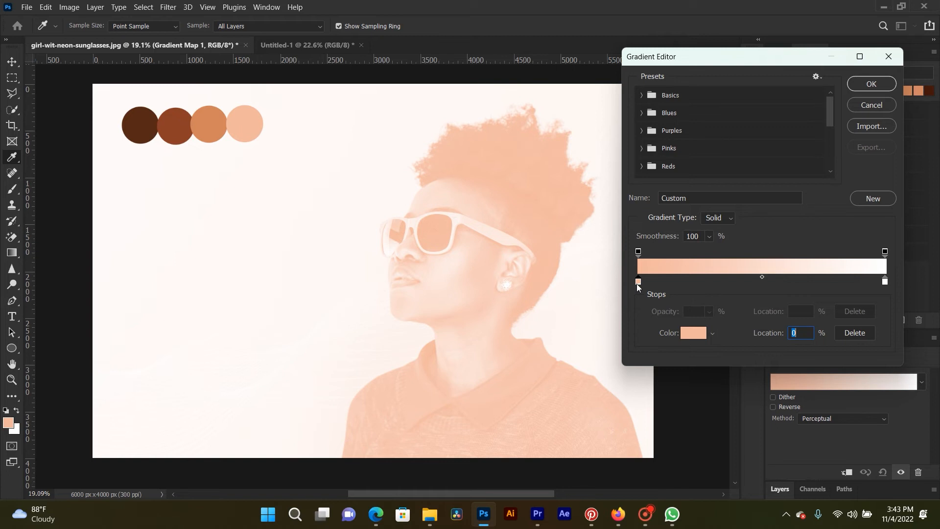
left_click(695, 334)
left_click(147, 130)
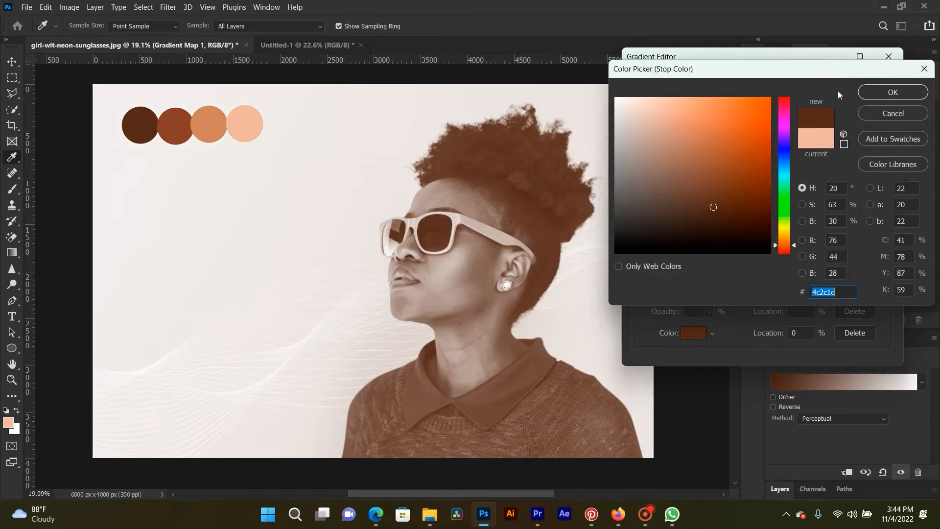
left_click(877, 92)
- Set the gradient's 100% color stop to the pale peach sampled from the fourth dab (e2b69e)
left_click(885, 281)
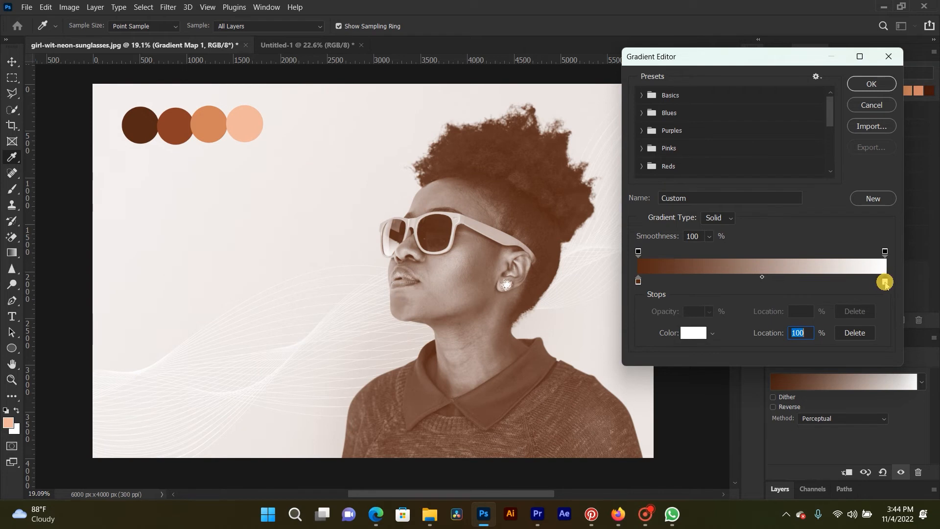
left_click(694, 332)
left_click(250, 122)
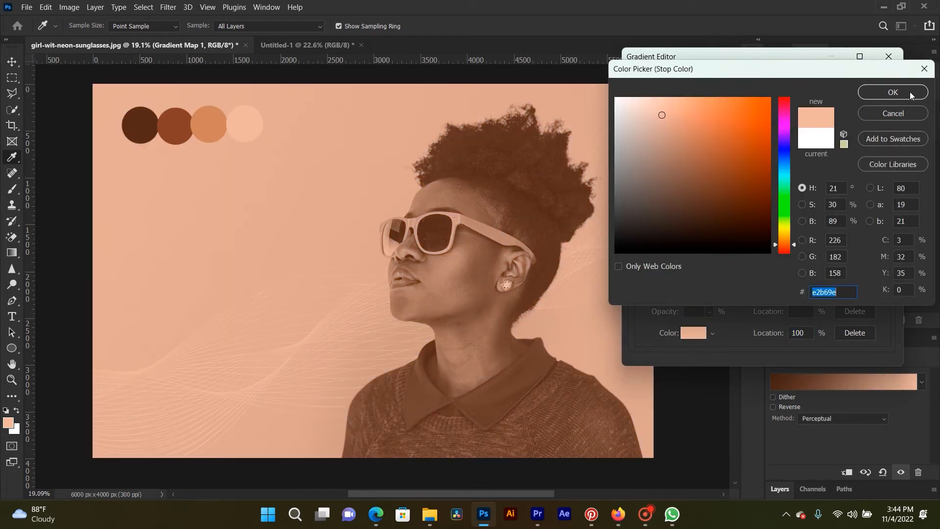
left_click(900, 92)
- Add a color stop at 24% and fill it with the reddish brown sampled from the second dab (7a412d)
left_click(699, 281)
left_click(693, 332)
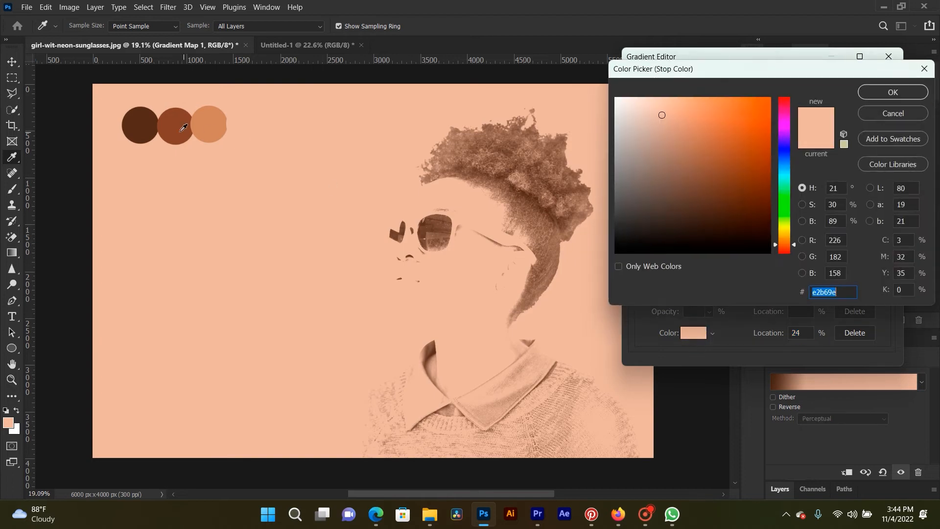
left_click(184, 128)
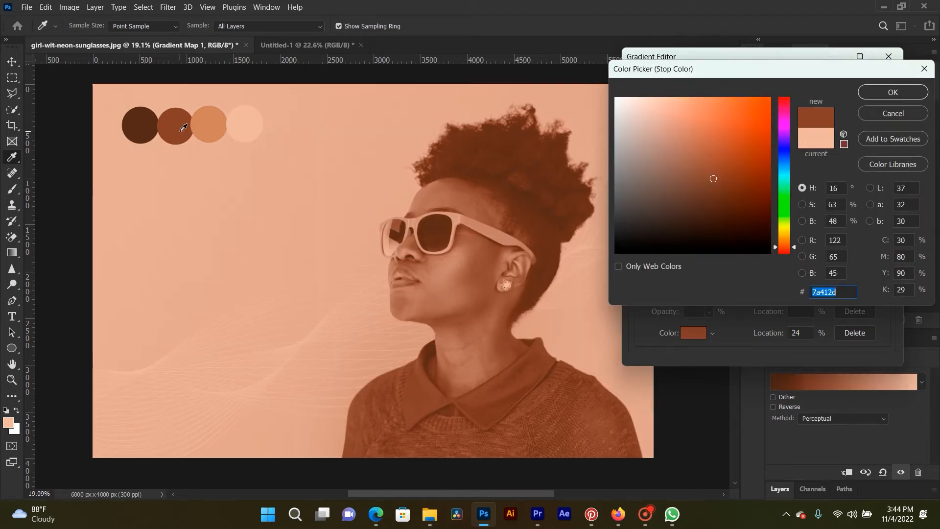
left_click(903, 92)
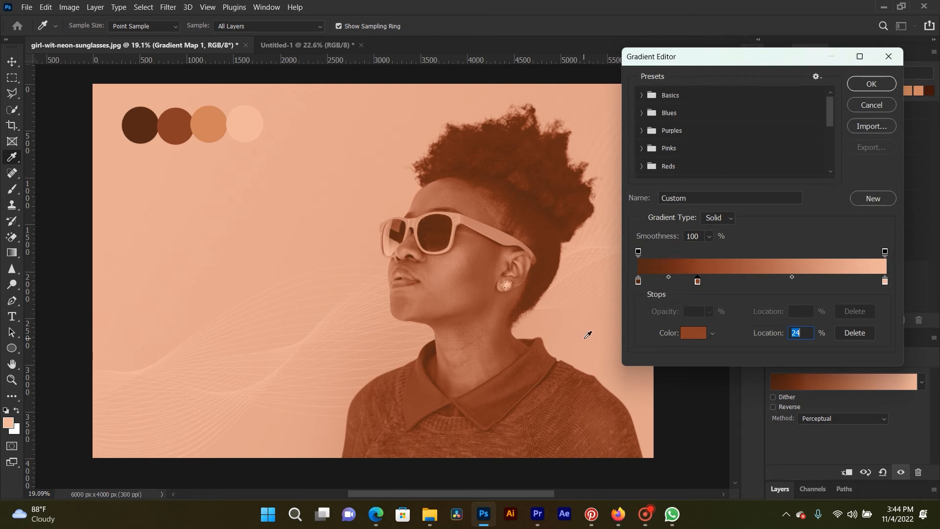
- Add a color stop at 74% and fill it with the tan midtone sampled from the third dab (be825e)
left_click(823, 281)
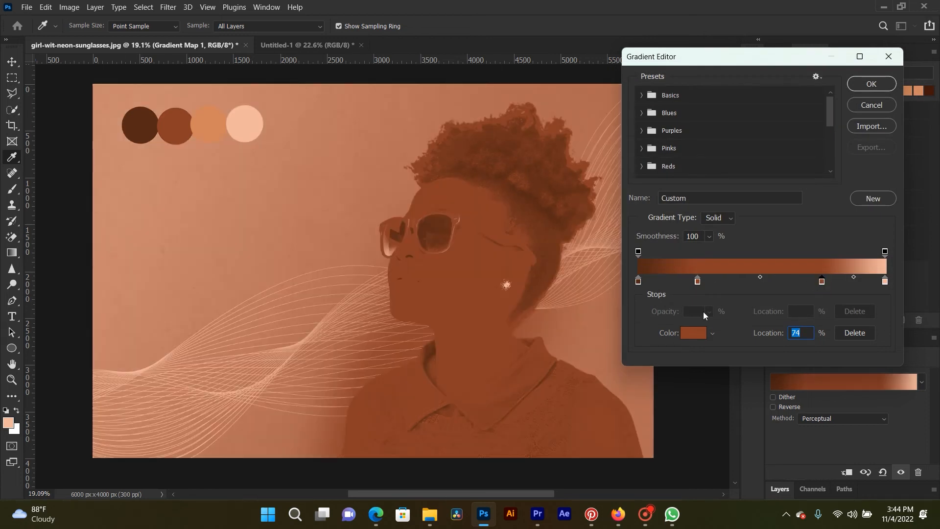
left_click(691, 332)
left_click(219, 130)
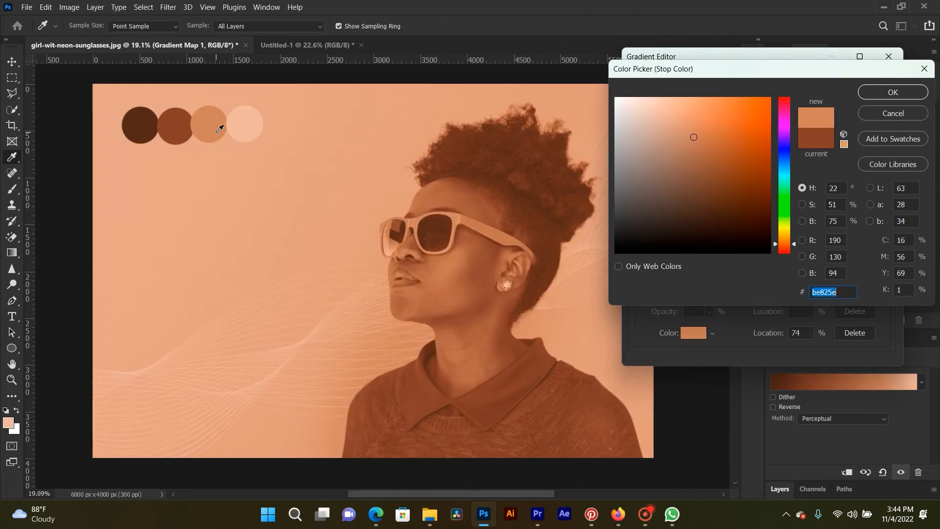
left_click(877, 92)
- Move the darkest gradient stop to 10% and shift the reddish-brown stop toward the midtones, judging the effect on the face
left_click_drag(635, 54, 632, 42)
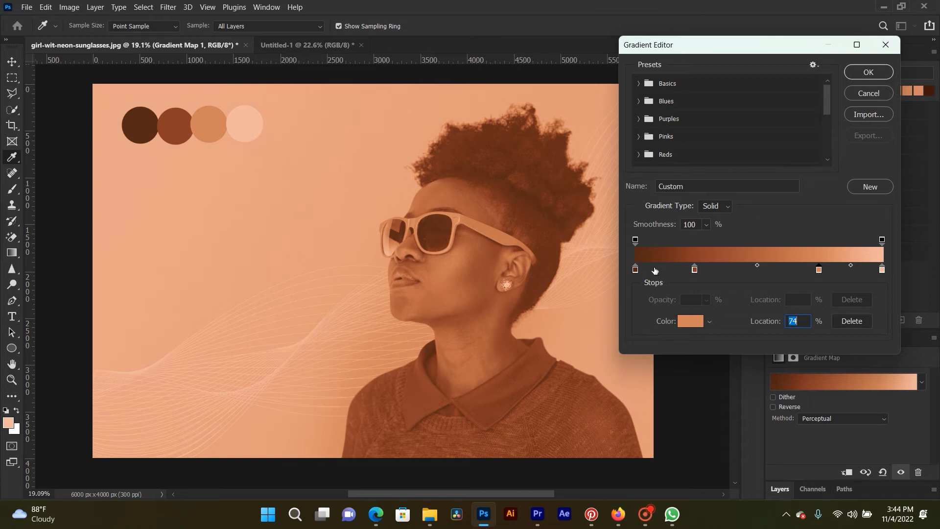
key("ctrl+plus")
key("ctrl+plus")
key("ctrl+plus")
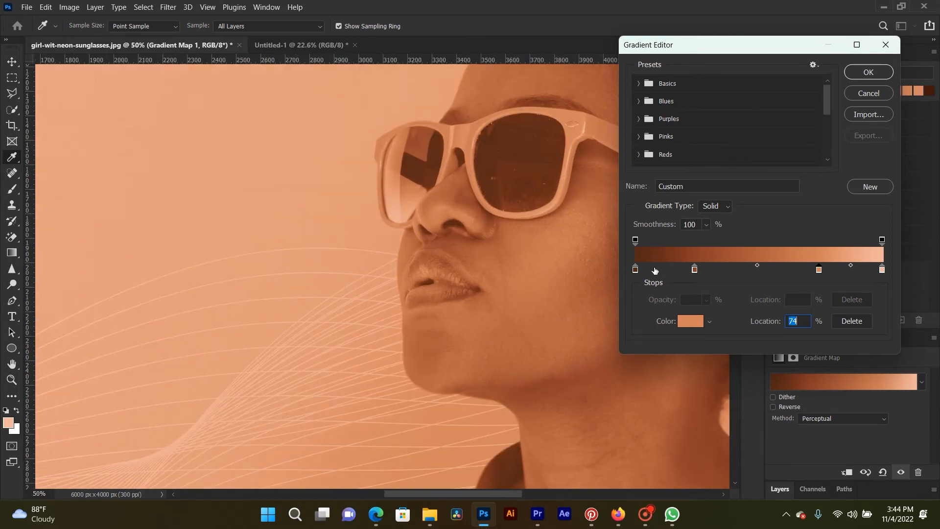
left_click_drag(539, 256, 382, 275)
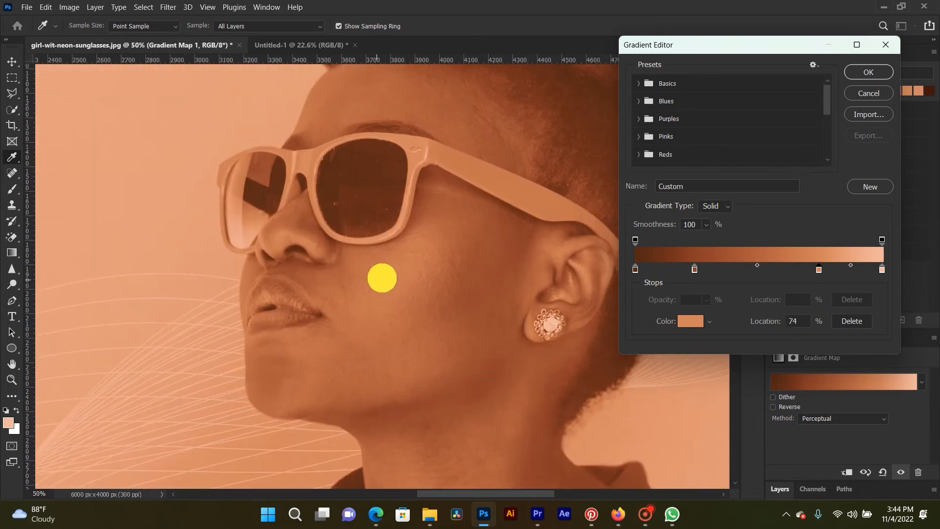
key("ctrl+plus")
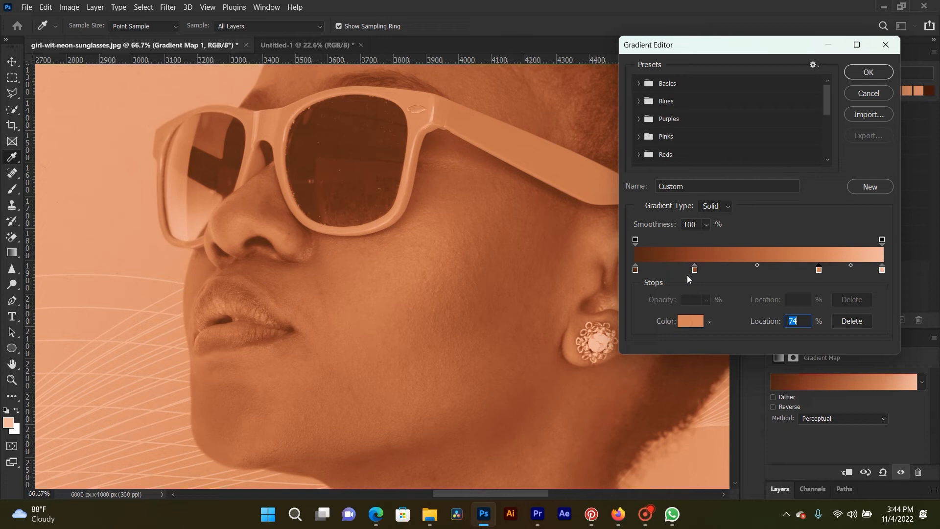
left_click(636, 270)
left_click_drag(636, 269, 660, 269)
left_click(655, 269)
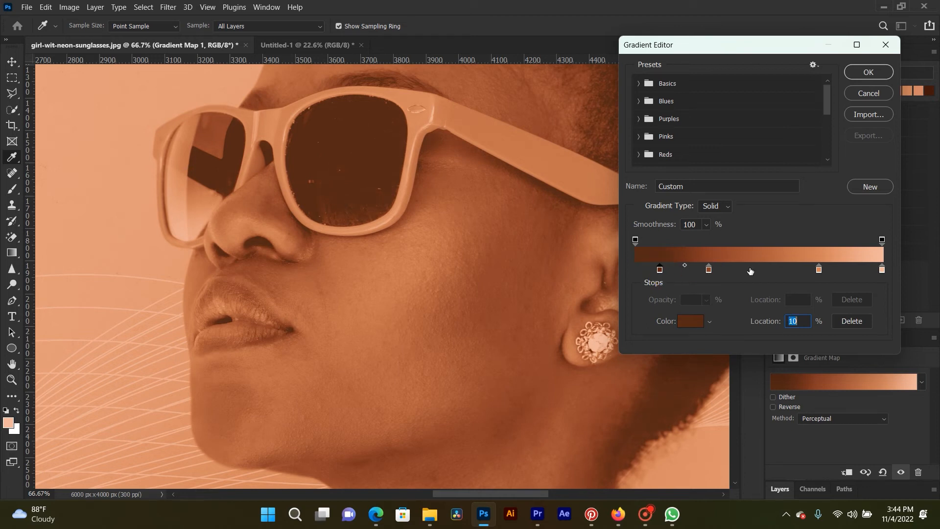
- Shift the tan stop to 64%, the peach and reddish-brown stops further inward, and the darkest stop to 14%
left_click_drag(818, 272, 806, 270)
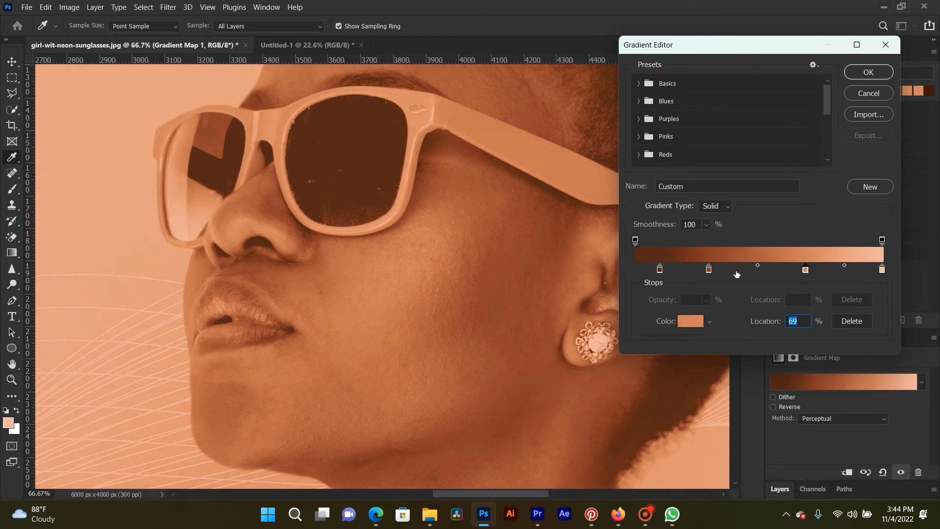
left_click_drag(718, 269, 721, 269)
left_click_drag(805, 269, 792, 271)
left_click(792, 272)
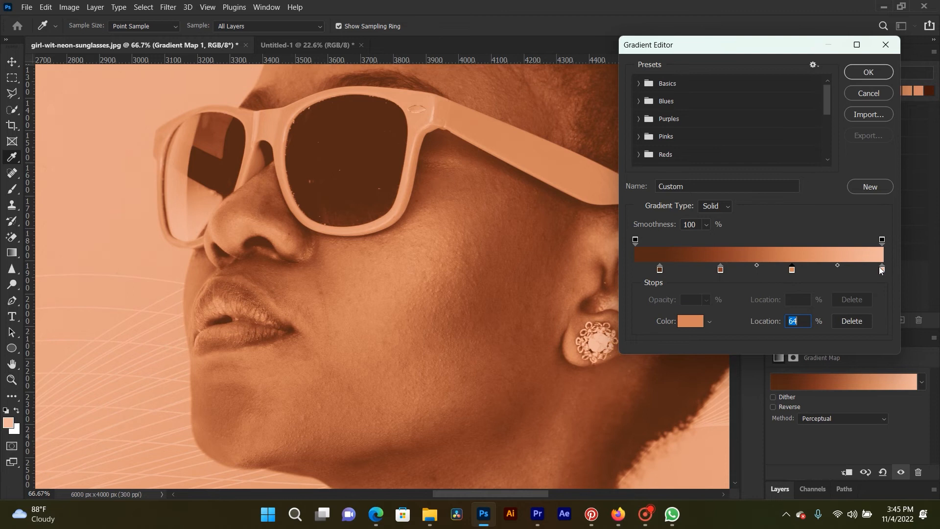
left_click_drag(881, 270, 865, 268)
left_click_drag(662, 270, 671, 269)
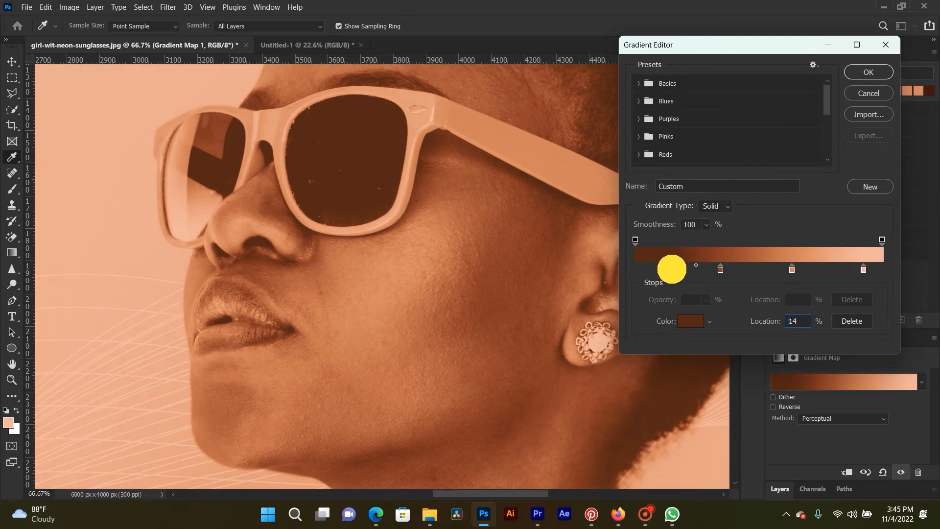
- Set the reddish-brown stop to 36% and pull the darkest stop back to 4%, judging the effect on the hair
left_click_drag(411, 206, 365, 281)
mouse_move(721, 272)
left_mouse_down()
mouse_move(733, 265)
mouse_move(723, 268)
left_mouse_up()
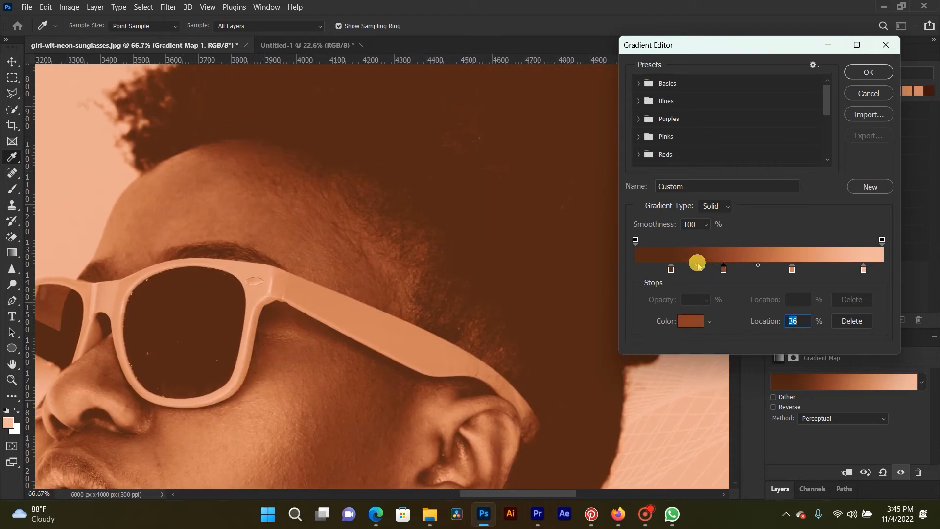
left_click(670, 270)
left_click_drag(663, 268, 645, 262)
left_click(645, 261)
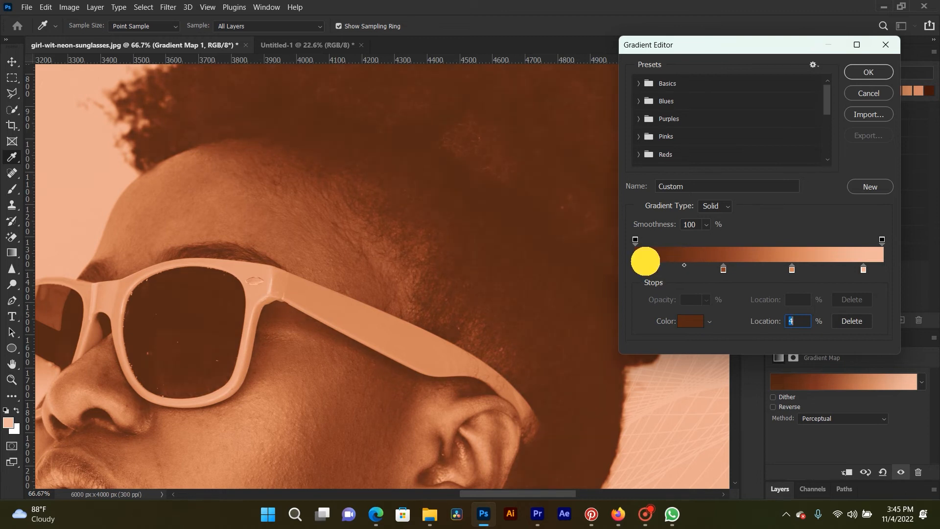
- Pull the darkest stop closer to 0%, set the reddish-brown stop to 31% and tan to 58%, shift peach inward, and accept the gradient
left_click_drag(643, 268, 639, 269)
left_click_drag(722, 270, 710, 271)
left_click(712, 270)
left_click_drag(329, 315, 305, 342)
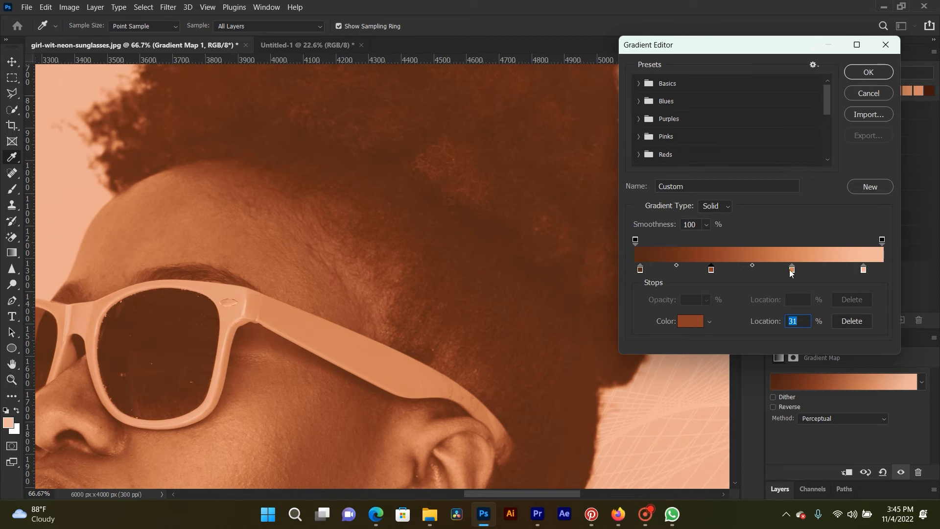
left_click_drag(791, 271, 780, 270)
left_click(780, 269)
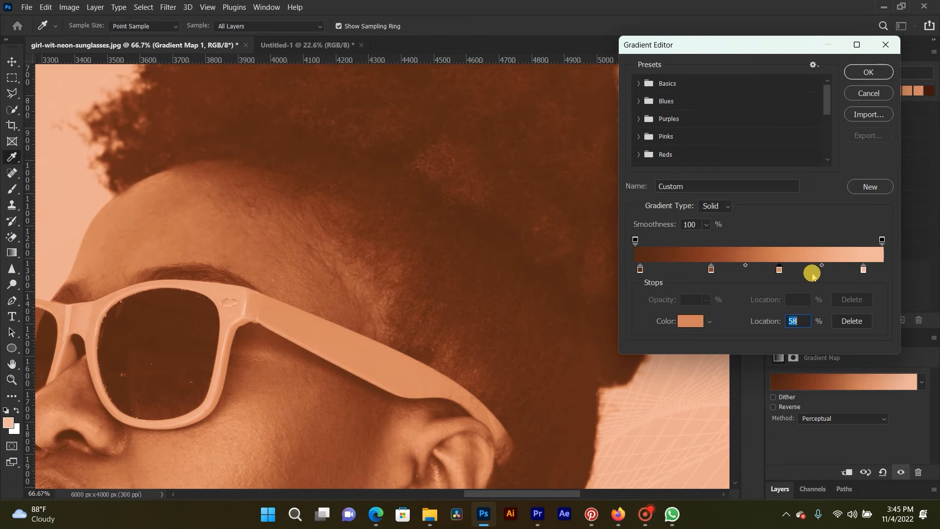
left_click_drag(864, 272, 848, 269)
left_click(867, 73)
- Examine the gradient-mapped tones across the hair, face and the whole portrait
key("v")
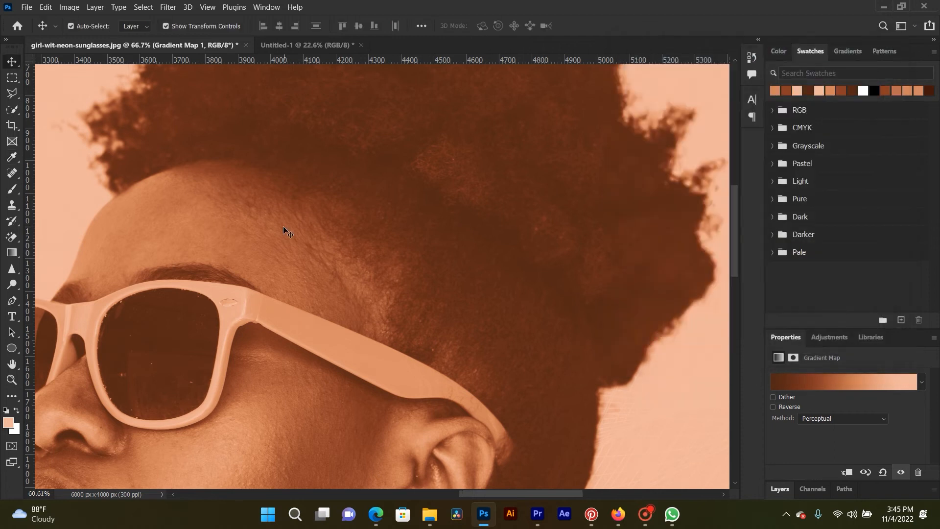
scroll(283, 225, "down", 3)
left_click(349, 233)
left_click_drag(349, 233, 360, 229)
scroll(361, 230, "down", 3)
mouse_move(309, 246)
left_mouse_down()
mouse_move(365, 264)
mouse_move(401, 252)
mouse_move(416, 224)
left_mouse_up()
scroll(414, 243, "up", 2)
scroll(406, 220, "up", 1)
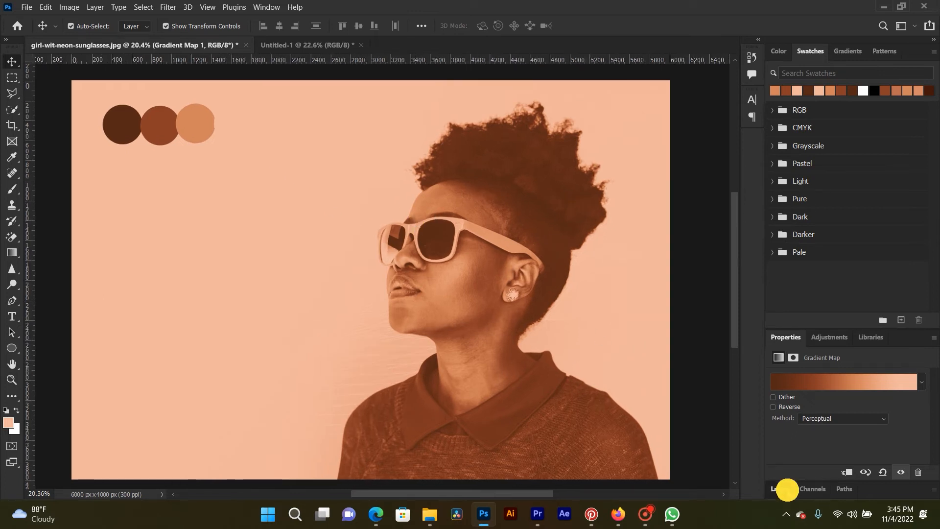
- Set the Gradient Map 1 layer's blend mode to Color and invert its layer mask to black
left_click(783, 489)
left_click_drag(837, 337, 899, 201)
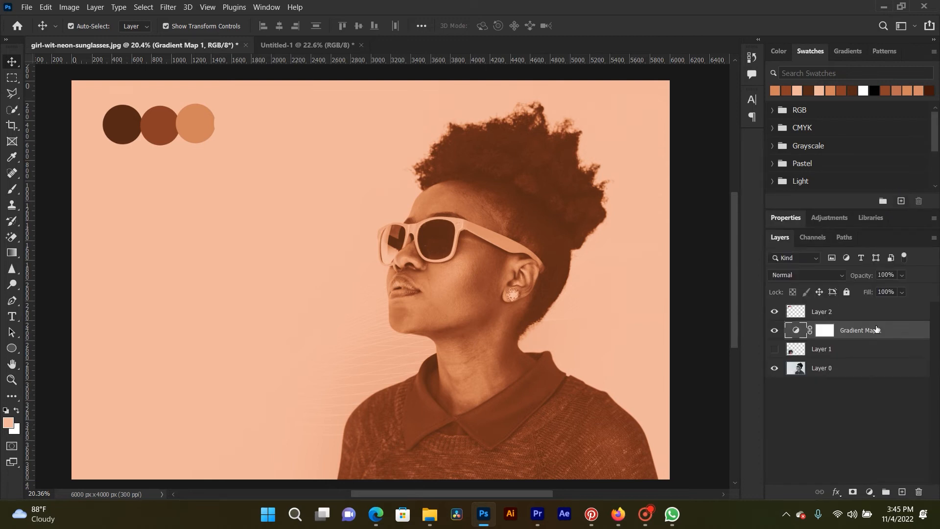
left_click(827, 275)
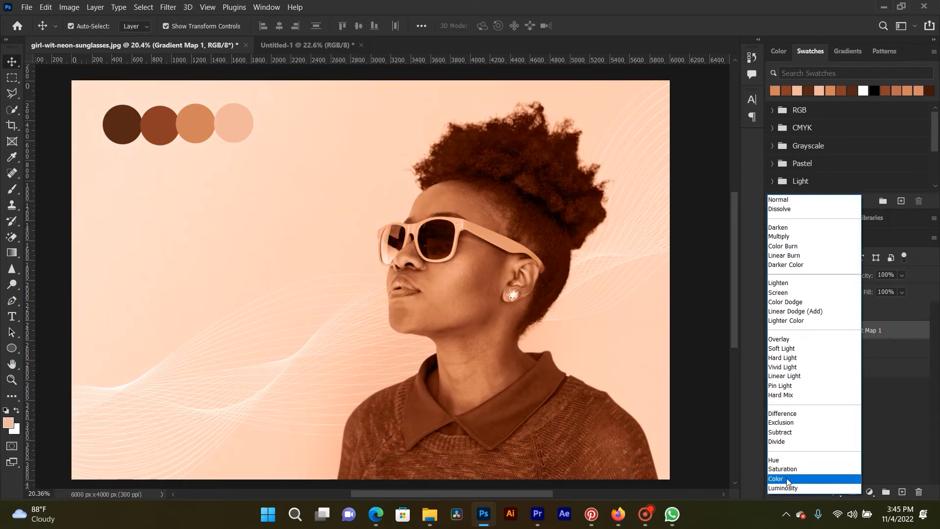
left_click(776, 479)
left_click(830, 331)
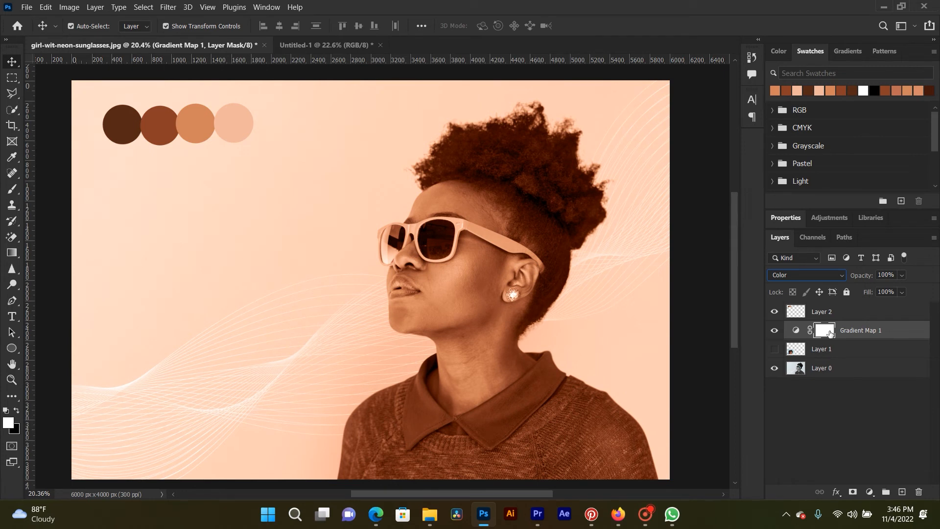
key("ctrl+i")
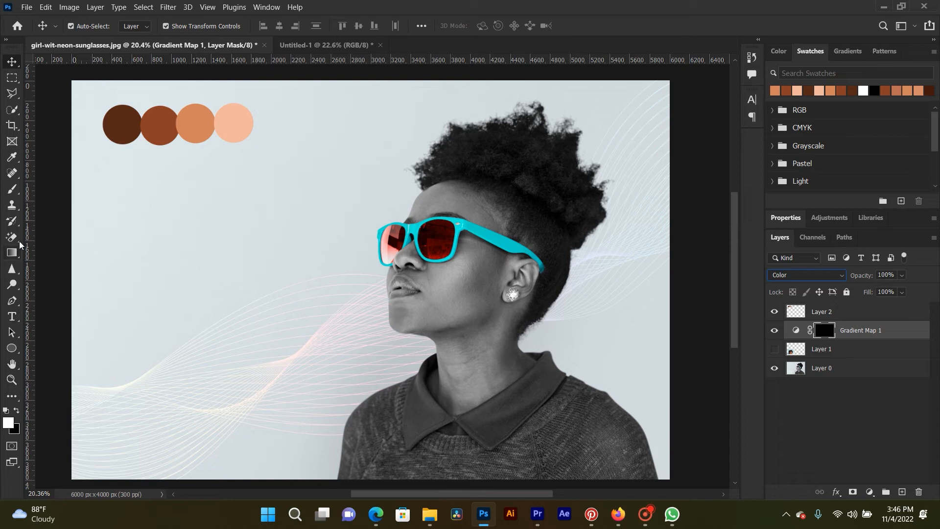
- Choose a 500 px Soft Round brush and paint white over the cheek and ear on the Gradient Map 1 mask
left_click(16, 194)
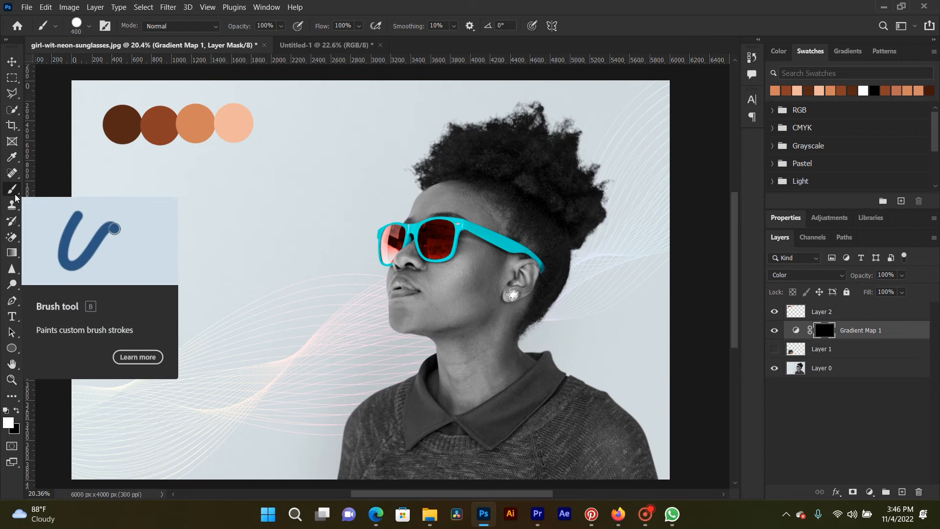
left_click(91, 26)
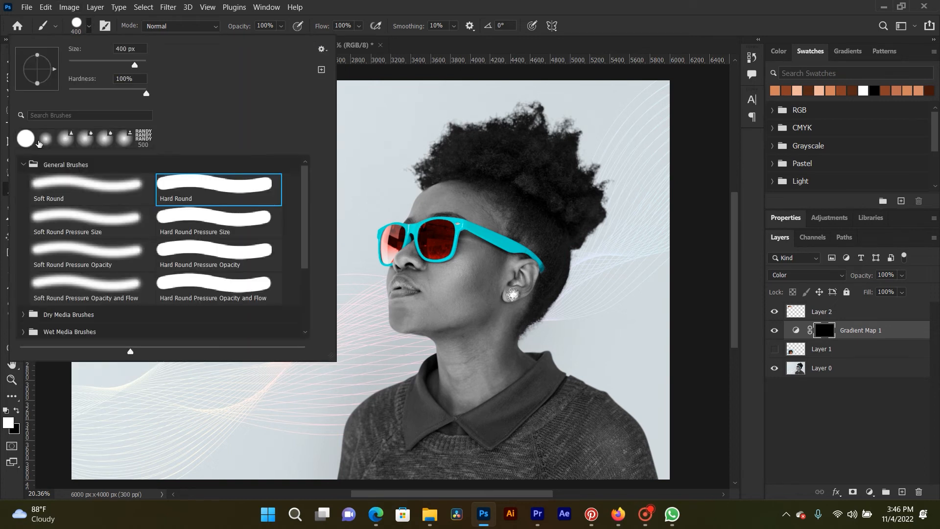
left_click(117, 192)
left_click(338, 33)
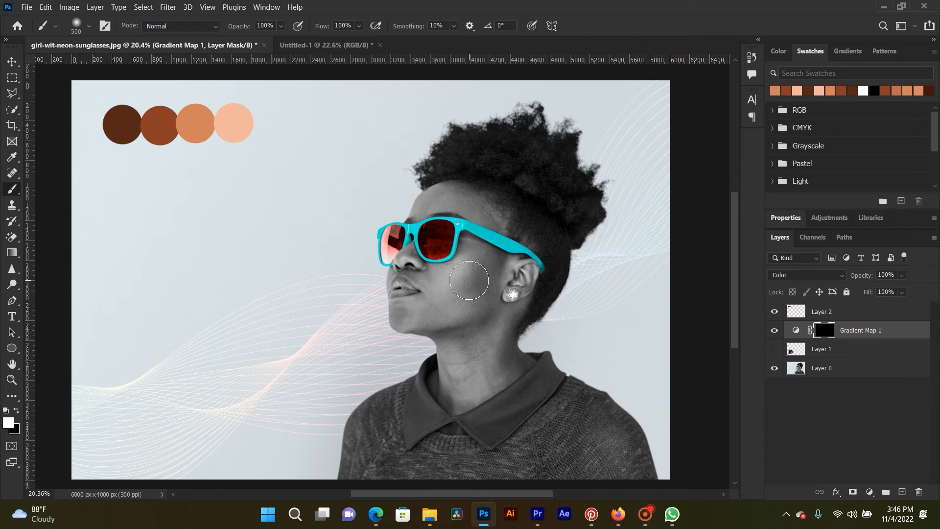
mouse_move(485, 289)
left_mouse_down()
mouse_move(444, 305)
mouse_move(453, 292)
mouse_move(477, 289)
mouse_move(466, 285)
mouse_move(487, 258)
mouse_move(477, 298)
mouse_move(484, 320)
mouse_move(513, 308)
mouse_move(512, 273)
left_mouse_up()
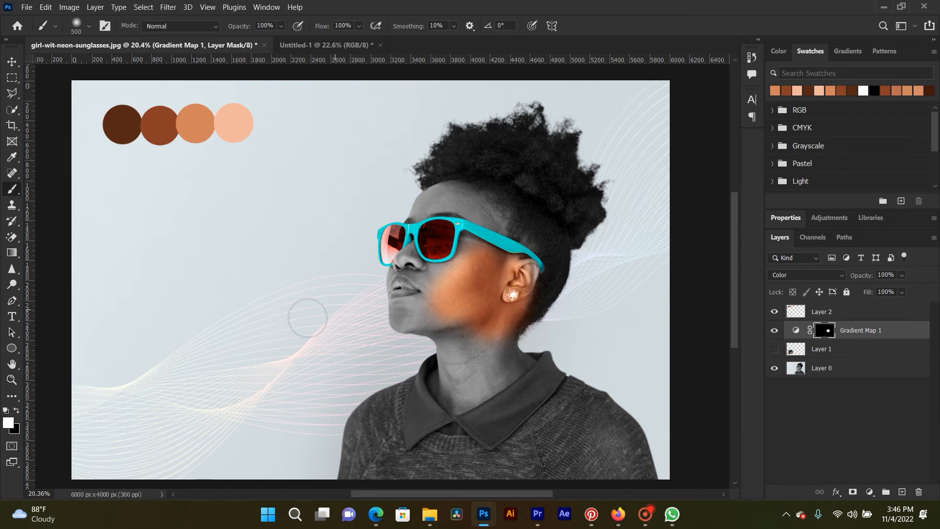
- Paint black on the mask to hide the color on the front of the cheek, and switch back to white
left_click(17, 414)
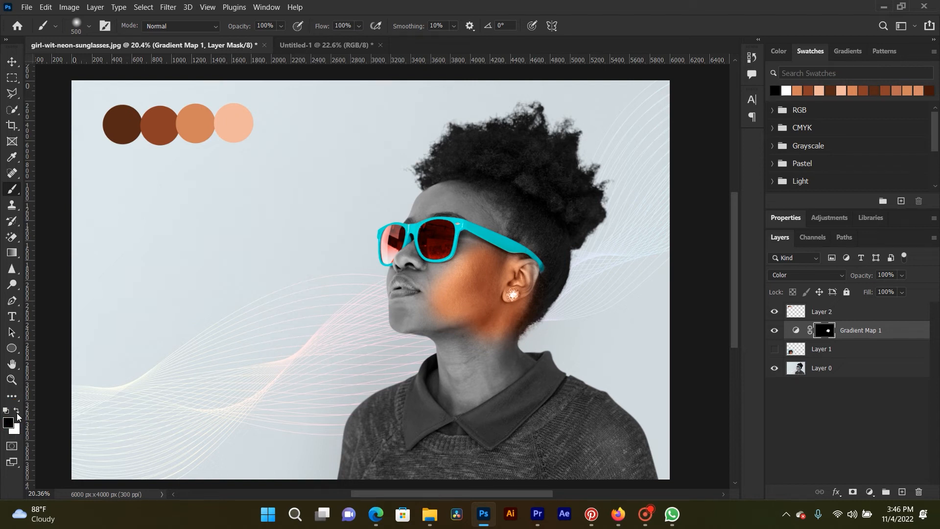
mouse_move(460, 293)
left_mouse_down()
mouse_move(445, 288)
mouse_move(447, 309)
mouse_move(448, 280)
mouse_move(443, 291)
left_mouse_up()
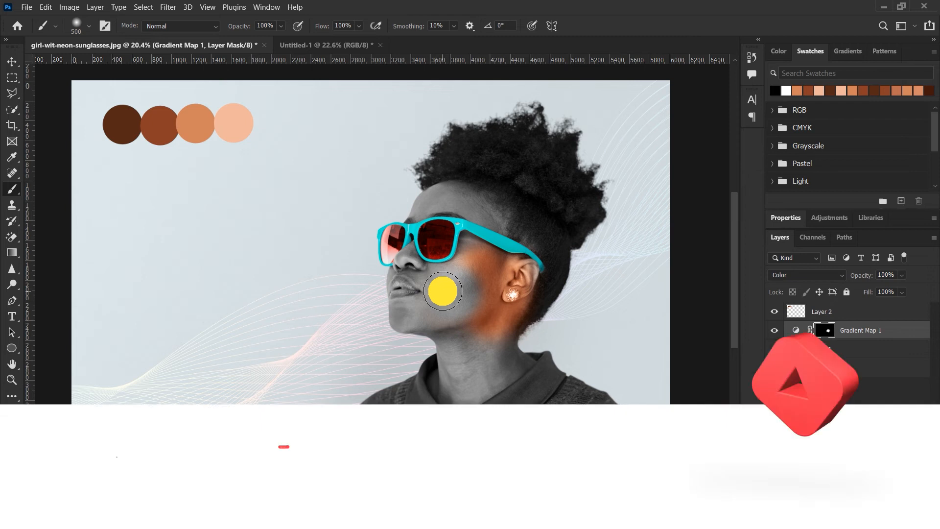
key("x")
- Paint the cheek, mouth, chin and neck white on the mask, and cover the nose with a smaller brush
mouse_move(479, 281)
left_mouse_down()
mouse_move(429, 305)
mouse_move(419, 289)
mouse_move(420, 299)
mouse_move(405, 288)
mouse_move(463, 310)
mouse_move(467, 353)
mouse_move(466, 326)
mouse_move(398, 314)
mouse_move(400, 325)
mouse_move(505, 310)
mouse_move(493, 348)
mouse_move(500, 338)
mouse_move(510, 357)
mouse_move(473, 384)
mouse_move(476, 367)
mouse_move(488, 382)
mouse_move(480, 373)
mouse_move(441, 380)
mouse_move(453, 402)
mouse_move(474, 393)
mouse_move(454, 410)
mouse_move(529, 358)
mouse_move(498, 345)
mouse_move(493, 326)
mouse_move(535, 271)
mouse_move(490, 264)
mouse_move(463, 237)
mouse_move(467, 259)
mouse_move(455, 273)
mouse_move(404, 265)
left_mouse_up()
key("bracketleft")
key("bracketleft")
key("bracketleft")
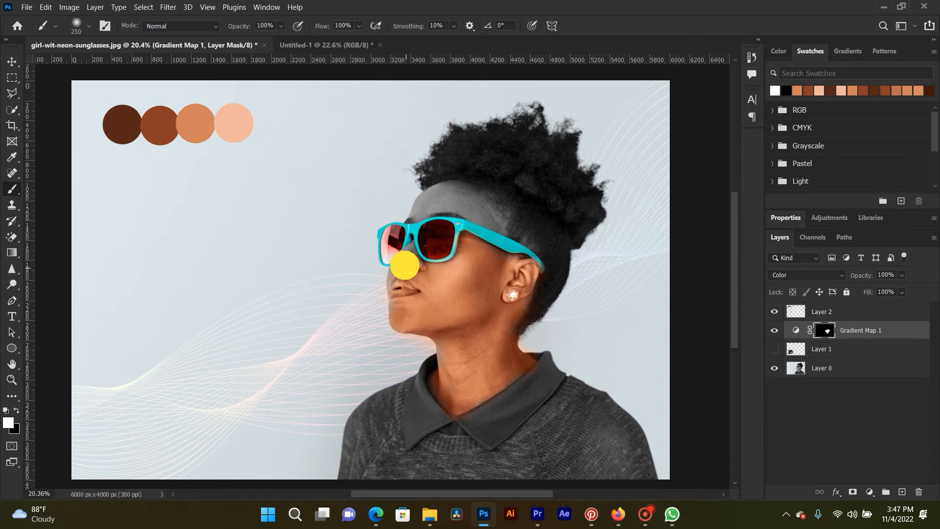
scroll(410, 253, "up", 7)
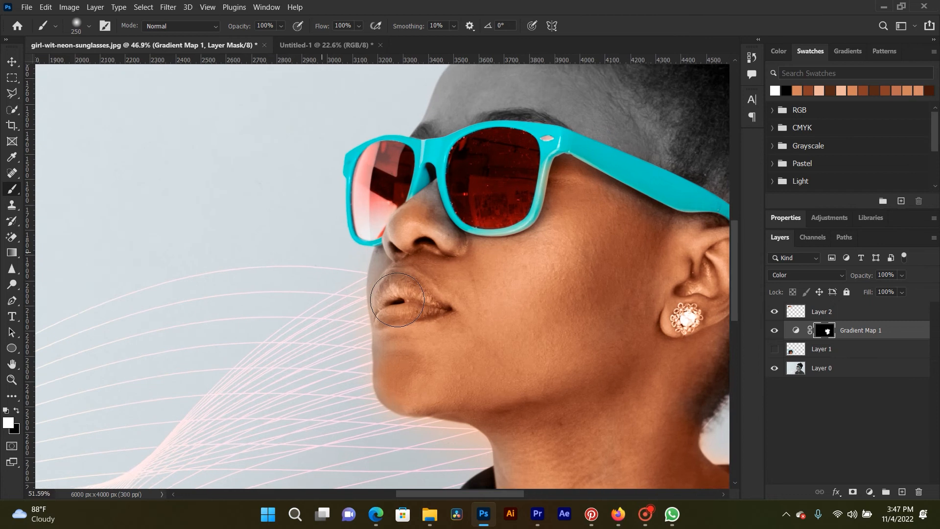
key("bracketleft")
mouse_move(431, 181)
left_mouse_down()
mouse_move(476, 221)
mouse_move(396, 212)
mouse_move(396, 225)
mouse_move(441, 133)
mouse_move(458, 182)
mouse_move(442, 143)
mouse_move(436, 151)
left_mouse_up()
- Paint the skin along the lower rims of the sunglasses and across the cheek with a small brush
key("bracketleft")
key("bracketright")
key("bracketright")
key("bracketright")
left_click_drag(398, 183, 650, 169)
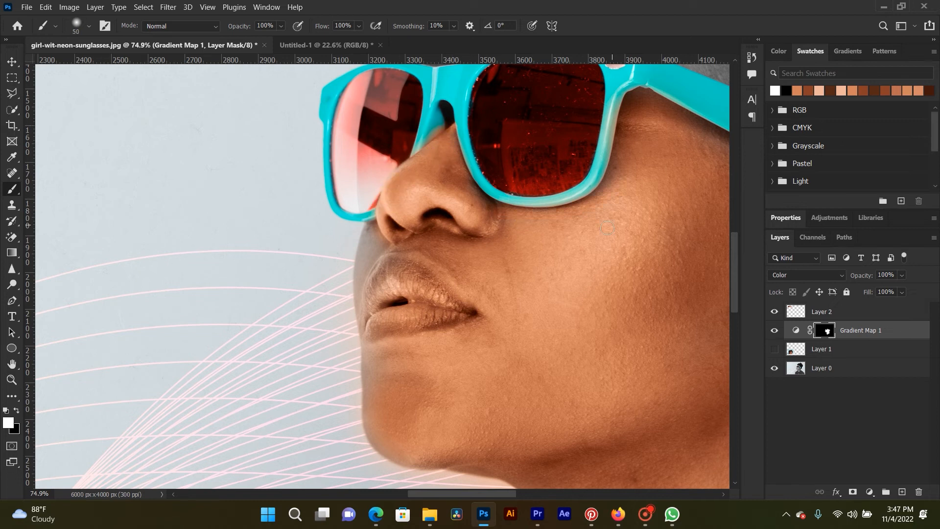
scroll(655, 225, "down", 2)
mouse_move(674, 223)
left_mouse_down()
mouse_move(571, 212)
mouse_move(571, 191)
mouse_move(529, 175)
mouse_move(478, 205)
mouse_move(374, 212)
mouse_move(311, 264)
mouse_move(322, 327)
mouse_move(310, 372)
mouse_move(436, 434)
mouse_move(441, 293)
mouse_move(439, 312)
mouse_move(527, 434)
mouse_move(631, 363)
mouse_move(610, 380)
mouse_move(414, 388)
mouse_move(461, 447)
left_mouse_up()
- Enlarge the brush and paint the remaining skin around the ear, jaw and face
key("bracketright")
key("bracketright")
key("bracketright")
key("bracketright")
key("bracketright")
scroll(576, 305, "down", 2)
left_click_drag(660, 176, 636, 229)
left_click_drag(643, 211, 549, 433)
left_click_drag(565, 321, 538, 297)
mouse_move(494, 267)
left_mouse_down()
mouse_move(461, 212)
mouse_move(476, 204)
mouse_move(482, 222)
mouse_move(454, 225)
mouse_move(412, 207)
mouse_move(393, 183)
mouse_move(346, 213)
mouse_move(397, 222)
mouse_move(471, 260)
mouse_move(336, 231)
mouse_move(378, 224)
mouse_move(307, 241)
mouse_move(354, 184)
mouse_move(297, 246)
left_mouse_up()
- Paint the front edge of the upper lip, just below the nose, with a 90 px brush
key("bracketright")
key("bracketright")
key("bracketright")
key("bracketright")
key("bracketleft")
key("bracketleft")
key("bracketleft")
key("bracketleft")
scroll(250, 373, "up", 4)
scroll(251, 373, "up", 3)
key("bracketleft")
mouse_move(250, 373)
left_mouse_down()
mouse_move(245, 347)
mouse_move(242, 475)
left_mouse_up()
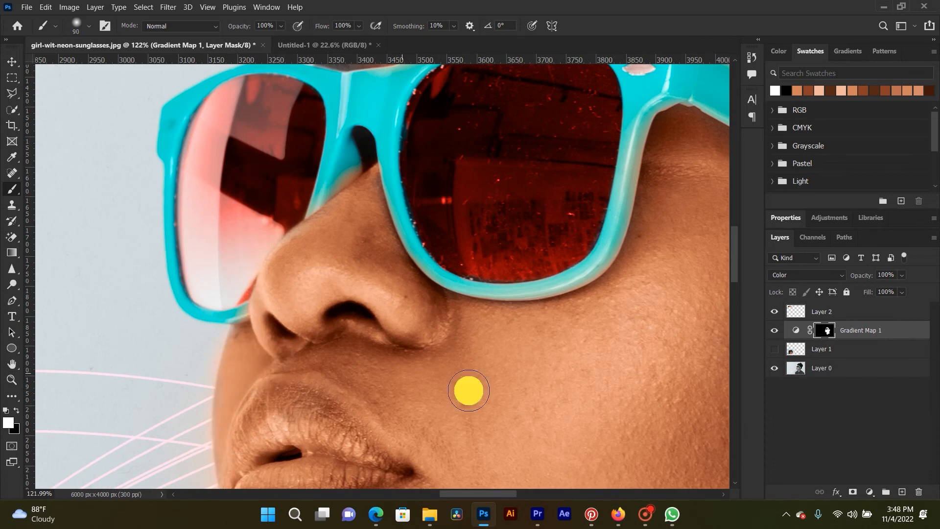
- Extend the white mask painting over the uncolored skin around the sunglasses, enlarging the brush for the broader areas
scroll(385, 368, "down", 5)
mouse_move(395, 332)
left_mouse_down()
mouse_move(552, 320)
mouse_move(666, 388)
mouse_move(601, 211)
left_mouse_up()
mouse_move(605, 294)
left_mouse_down()
mouse_move(611, 313)
mouse_move(654, 192)
left_mouse_up()
mouse_move(574, 384)
left_mouse_down()
mouse_move(559, 393)
mouse_move(548, 384)
left_mouse_up()
scroll(467, 339, "down", 5)
left_click_drag(493, 152, 422, 308)
scroll(422, 307, "up", 5)
key("bracketright")
key("bracketright")
key("bracketright")
key("bracketright")
mouse_move(504, 266)
left_mouse_down()
mouse_move(521, 261)
mouse_move(404, 168)
mouse_move(334, 210)
left_mouse_up()
- Reduce the brush and fill the narrow gaps in the skin mask close to the sunglasses
key("bracketleft")
key("bracketleft")
key("bracketleft")
key("bracketleft")
mouse_move(431, 243)
left_mouse_down()
mouse_move(398, 229)
mouse_move(303, 228)
mouse_move(434, 193)
mouse_move(471, 248)
mouse_move(375, 181)
mouse_move(460, 208)
mouse_move(481, 261)
mouse_move(426, 243)
left_mouse_up()
mouse_move(498, 346)
left_mouse_down()
mouse_move(549, 336)
mouse_move(543, 392)
mouse_move(418, 279)
mouse_move(512, 343)
mouse_move(370, 403)
mouse_move(397, 276)
left_mouse_up()
scroll(397, 275, "down", 1)
mouse_move(441, 273)
left_mouse_down()
mouse_move(472, 270)
mouse_move(499, 245)
left_mouse_up()
- Cover the larger remaining gray skin area on the mask with a much bigger brush
key("bracketright")
key("bracketright")
key("bracketright")
key("bracketright")
key("bracketright")
key("bracketright")
key("bracketright")
key("bracketright")
mouse_move(443, 294)
left_mouse_down()
mouse_move(426, 294)
mouse_move(494, 407)
mouse_move(405, 369)
mouse_move(306, 279)
mouse_move(493, 383)
mouse_move(447, 420)
mouse_move(439, 361)
mouse_move(380, 210)
mouse_move(418, 310)
mouse_move(416, 438)
left_mouse_up()
- Paint the forehead, temple, hairline and ear on the mask with a 175 px brush
scroll(443, 392, "down", 2)
scroll(415, 289, "down", 1)
key("bracketleft")
key("bracketleft")
key("bracketleft")
key("bracketleft")
mouse_move(375, 174)
left_mouse_down()
mouse_move(394, 156)
mouse_move(436, 279)
mouse_move(443, 357)
mouse_move(539, 375)
mouse_move(545, 326)
left_mouse_up()
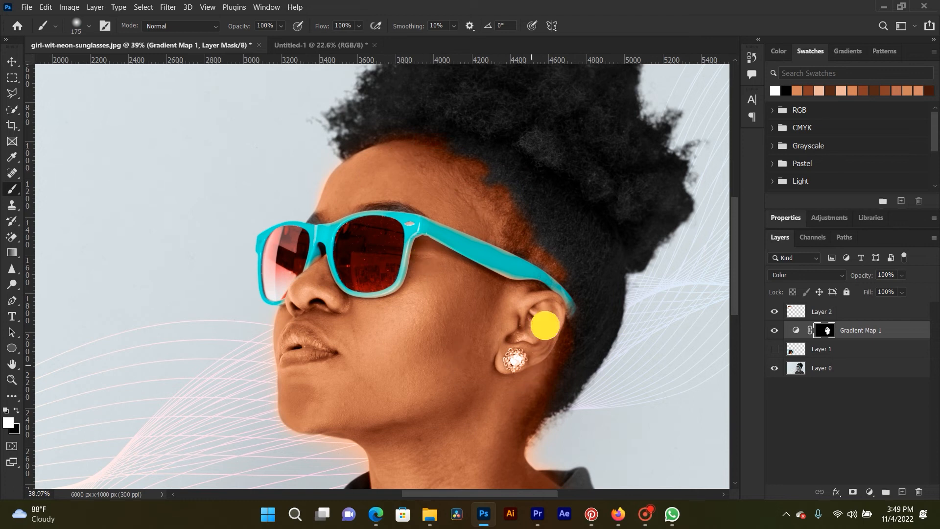
- Touch up the mask over the neck and jaw while checking the whole portrait
scroll(471, 337, "down", 4)
scroll(408, 315, "down", 2)
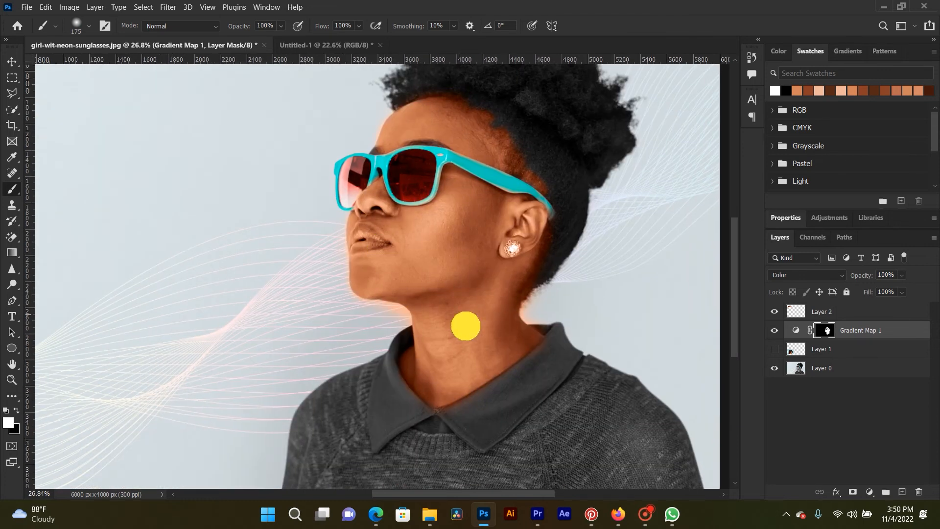
scroll(448, 350, "down", 3)
left_click_drag(445, 354, 426, 319)
scroll(427, 264, "up", 2)
left_click_drag(426, 265, 425, 277)
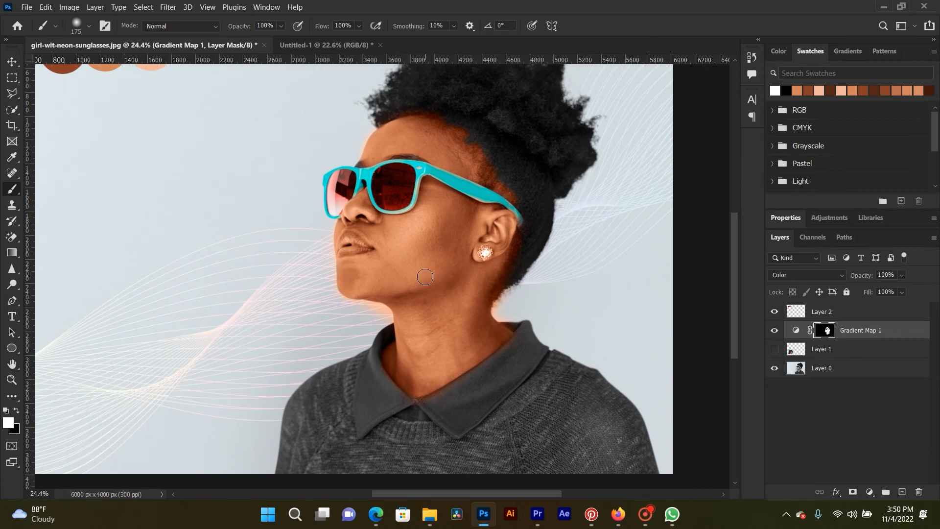
- Open the Gradient Map 1 layer's blending options and move the dialog clear of the face
double_click(900, 333)
left_click_drag(466, 120, 594, 113)
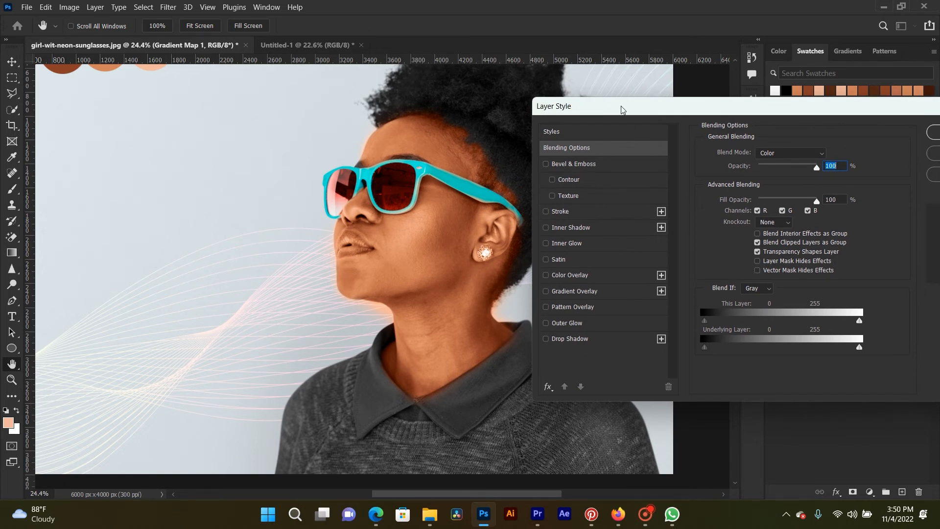
left_click_drag(622, 108, 615, 90)
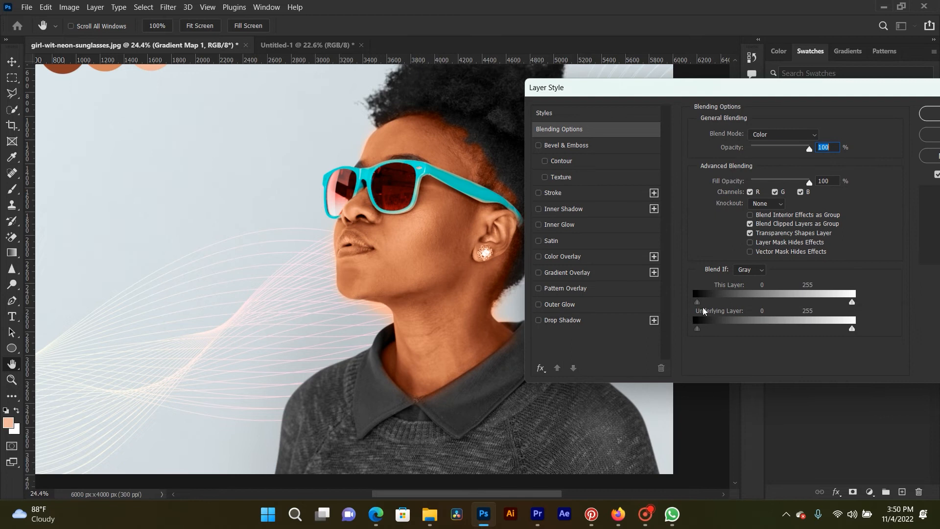
left_click_drag(587, 93, 621, 84)
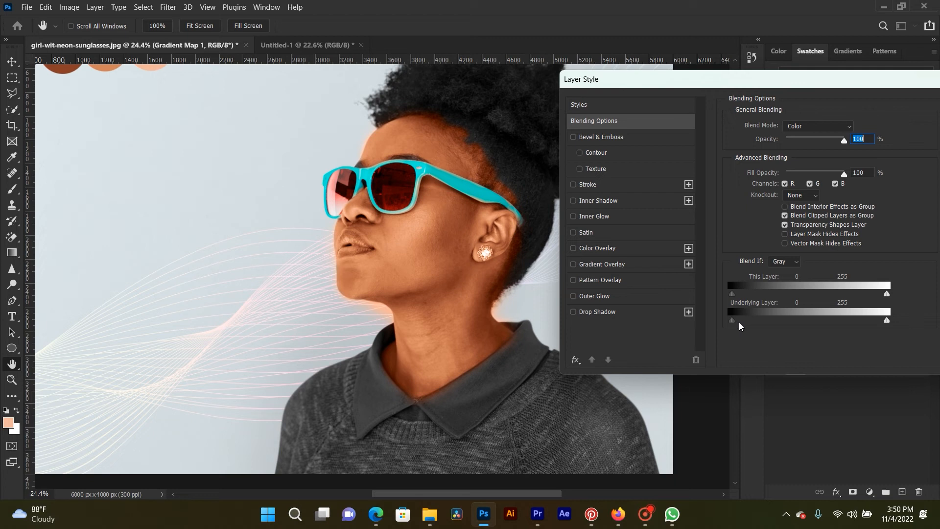
- Split the Blend If sliders: Underlying Layer shadows 0/104 and highlights 162/255, This Layer shadows 0/92
left_click_drag(733, 323, 766, 326)
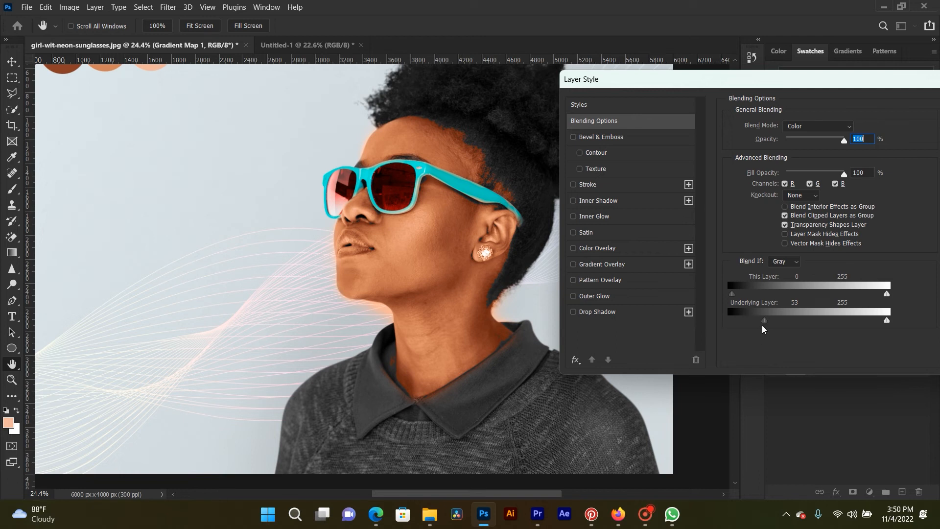
left_click_drag(764, 321, 736, 320)
left_click(722, 323)
left_click_drag(766, 322, 796, 321)
left_click_drag(886, 322, 828, 320)
left_click_drag(732, 294, 788, 293)
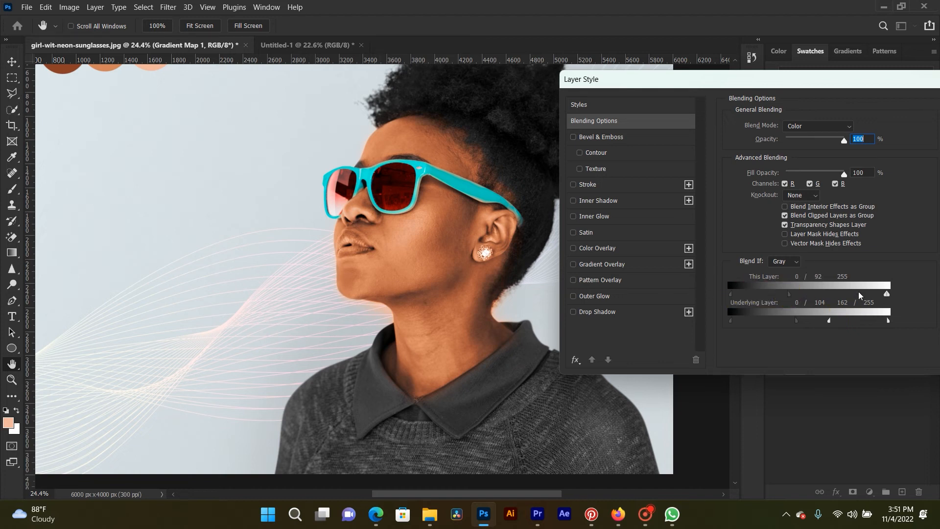
- Refine Blend If to This Layer shadows 0/11 with highlights split at 241, and Underlying Layer shadows 13/110
left_click_drag(887, 295, 851, 296)
left_click_drag(796, 323, 809, 324)
mouse_move(730, 321)
left_mouse_down()
mouse_move(758, 318)
mouse_move(743, 319)
left_mouse_up()
left_click_drag(794, 295, 744, 296)
left_click_drag(847, 295, 876, 294)
left_click_drag(743, 295, 739, 321)
left_click_drag(741, 322, 800, 320)
- Inspect the blended skin tones on the face up close and accept the layer style
left_click_drag(743, 86, 816, 175)
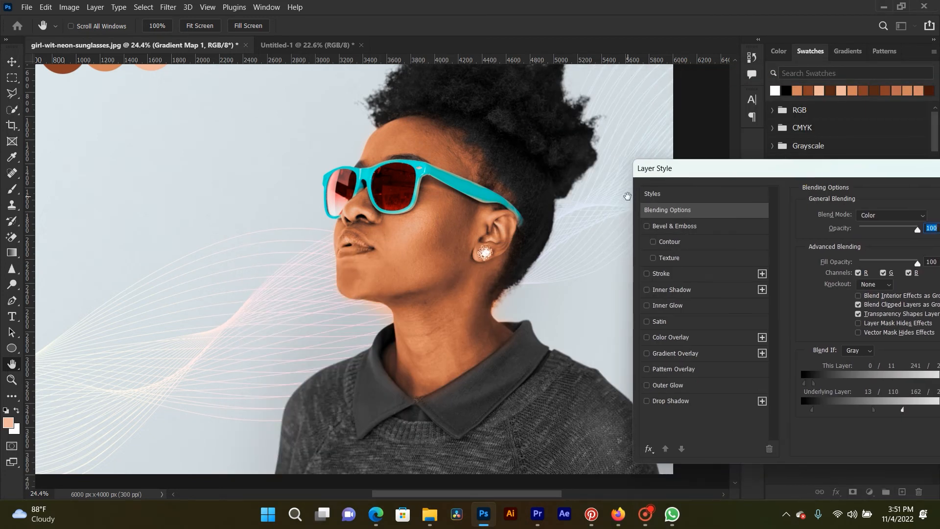
key("ctrl+plus")
key("ctrl+plus")
key("ctrl+plus")
key("ctrl+plus")
left_click_drag(449, 145, 370, 273)
left_click_drag(443, 240, 427, 258)
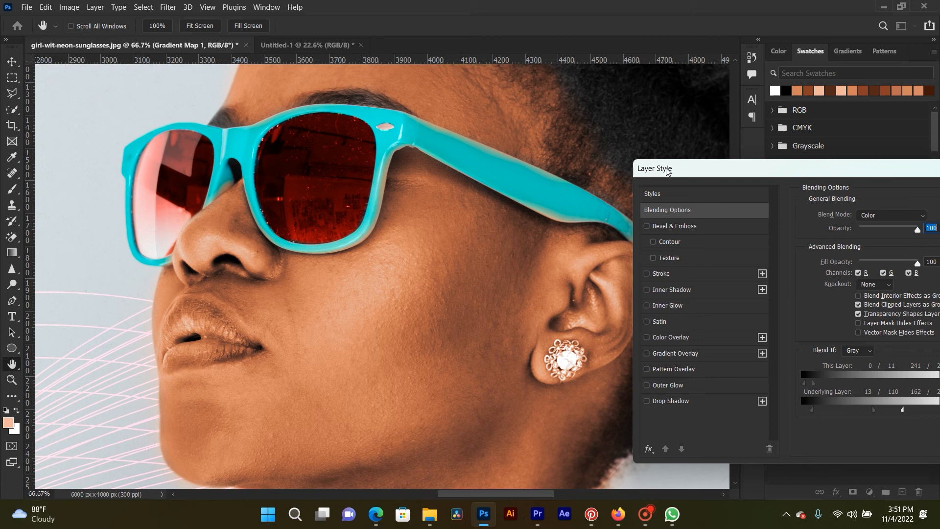
left_click_drag(667, 168, 401, 149)
left_click(787, 175)
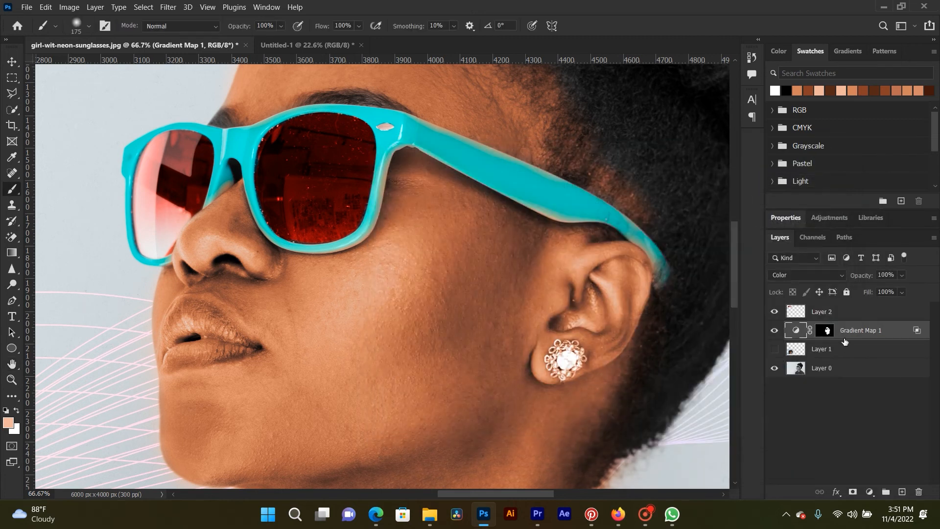
- Open the Gradient Map's gradient, review its stops against the whole portrait, and close it without edits
double_click(796, 333)
left_click(809, 380)
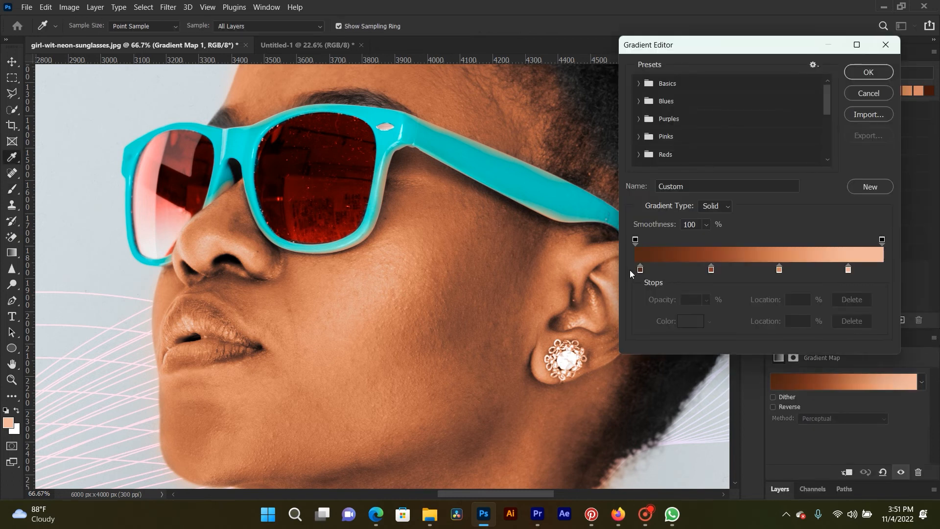
scroll(376, 266, "down", 3)
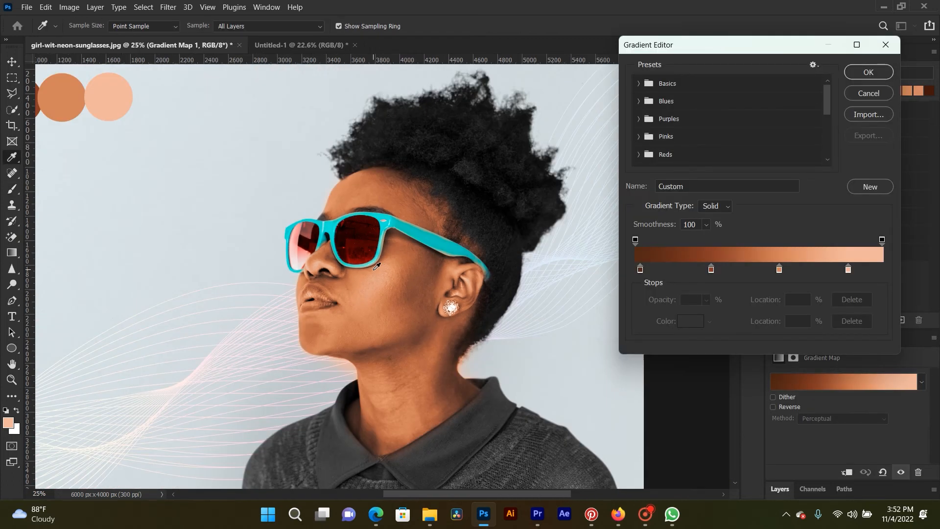
left_click_drag(311, 267, 424, 201)
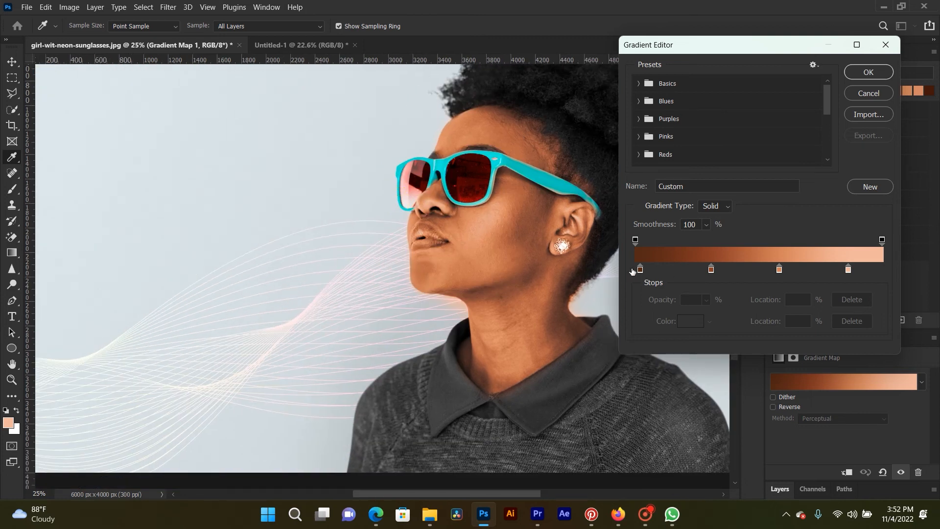
scroll(582, 270, "down", 1)
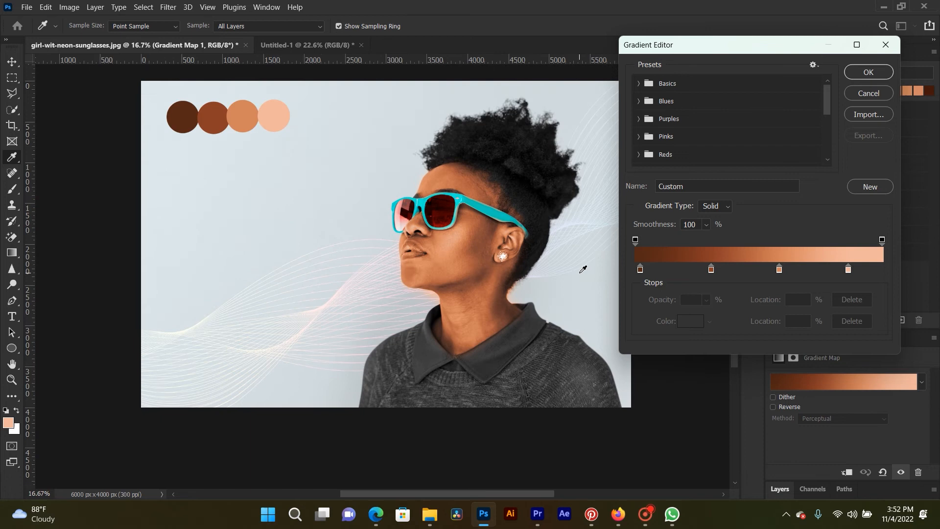
left_click(862, 74)
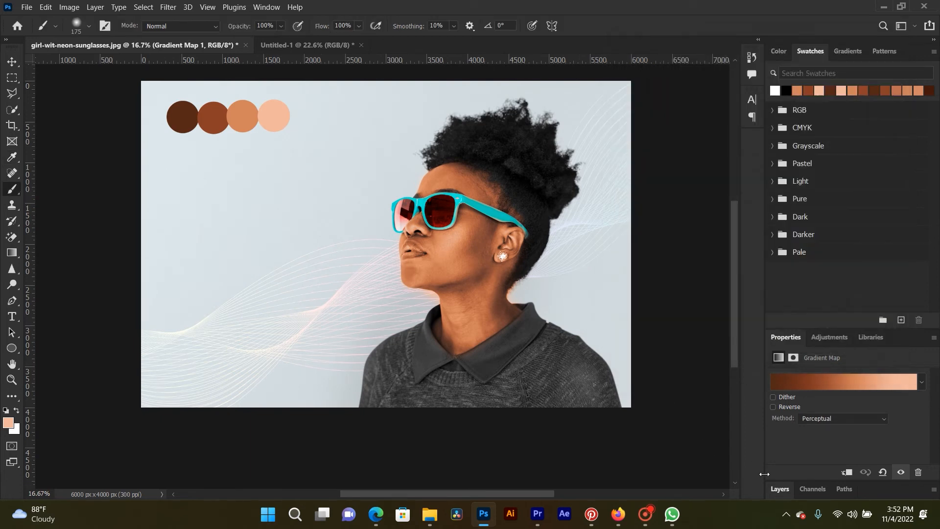
- Show Layer 1 with the color reference photo beside the portrait
left_click(779, 489)
left_click_drag(827, 334, 839, 182)
left_click(774, 349)
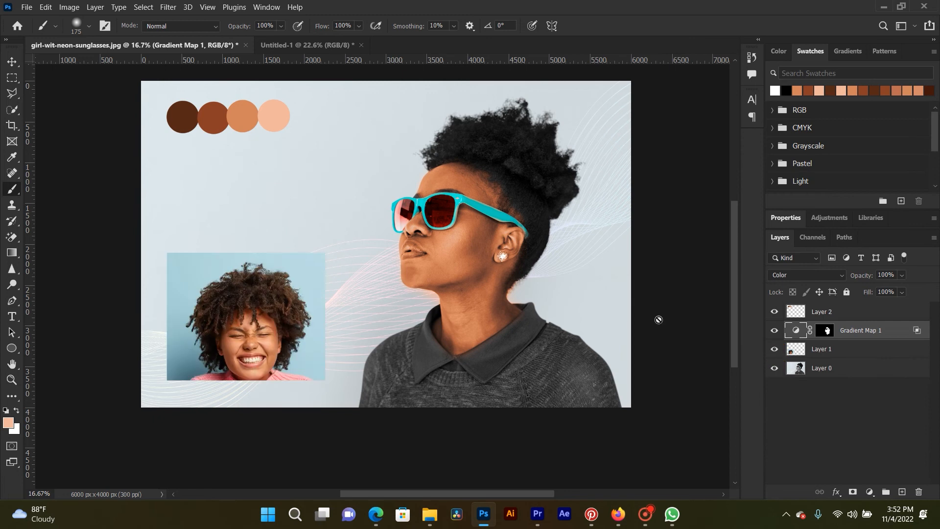
- Reopen the gradient and recolor its darkest stop at 2% with brown 77412b
double_click(796, 330)
left_click(832, 384)
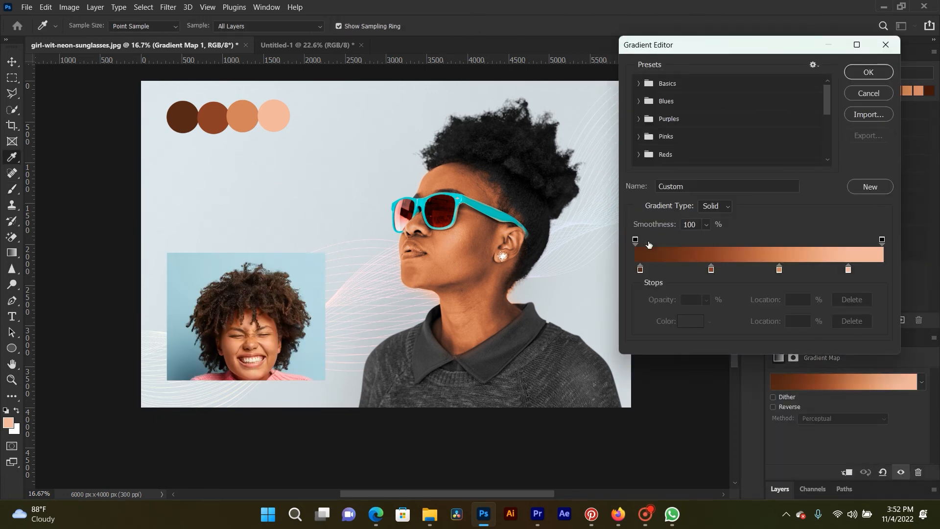
left_click(642, 271)
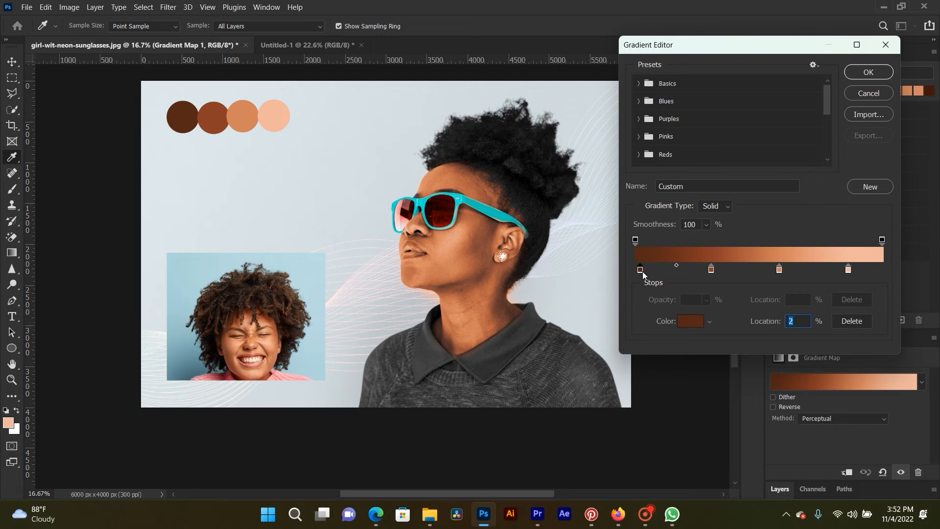
left_click(686, 323)
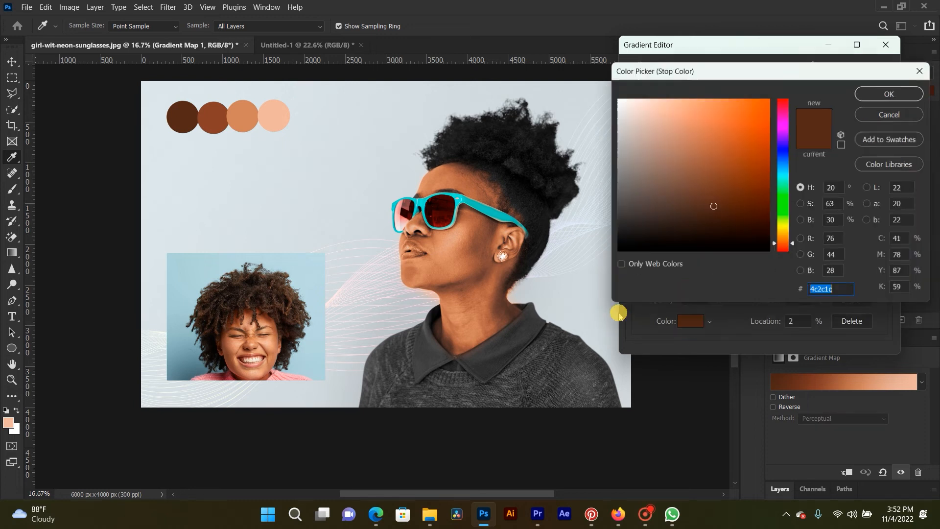
left_click(240, 316)
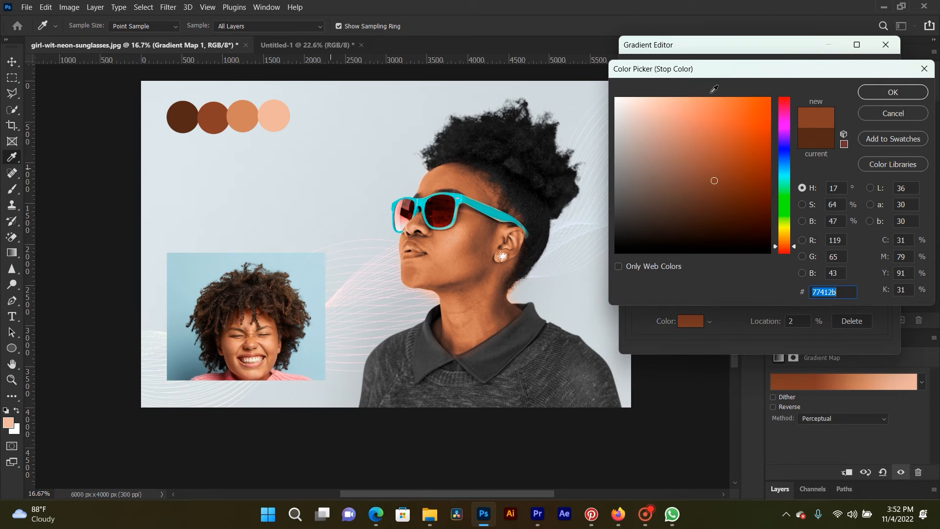
left_click(914, 93)
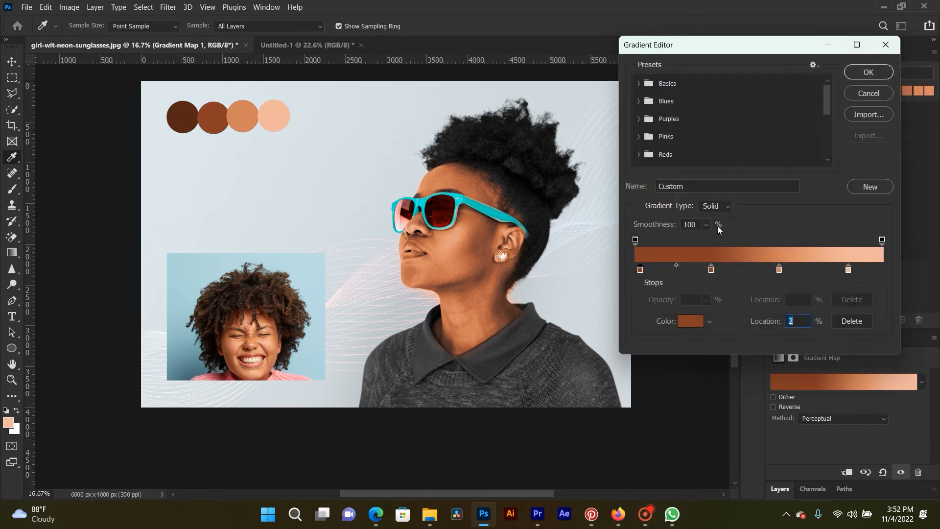
double_click(639, 271)
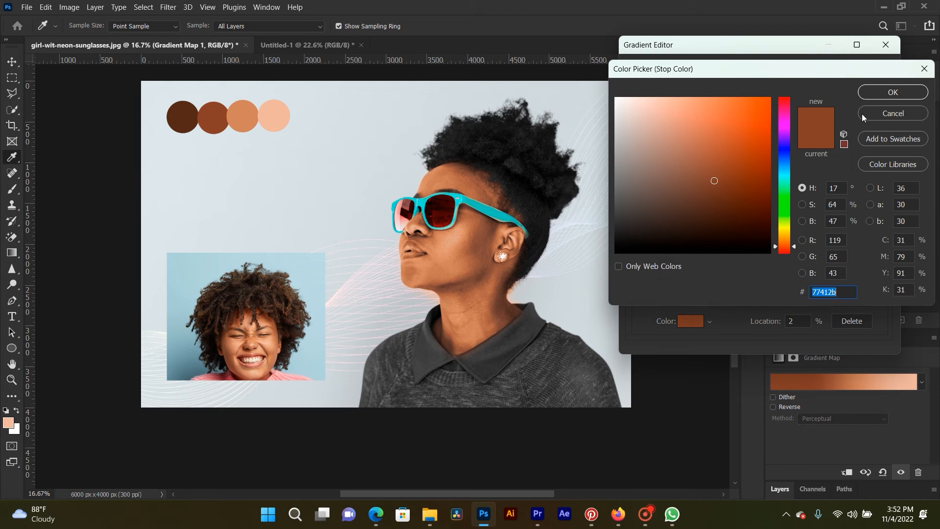
left_click(875, 97)
- Recolor the gradient's 31% stop with a forehead skin tone sampled from the reference photo
left_click(713, 268)
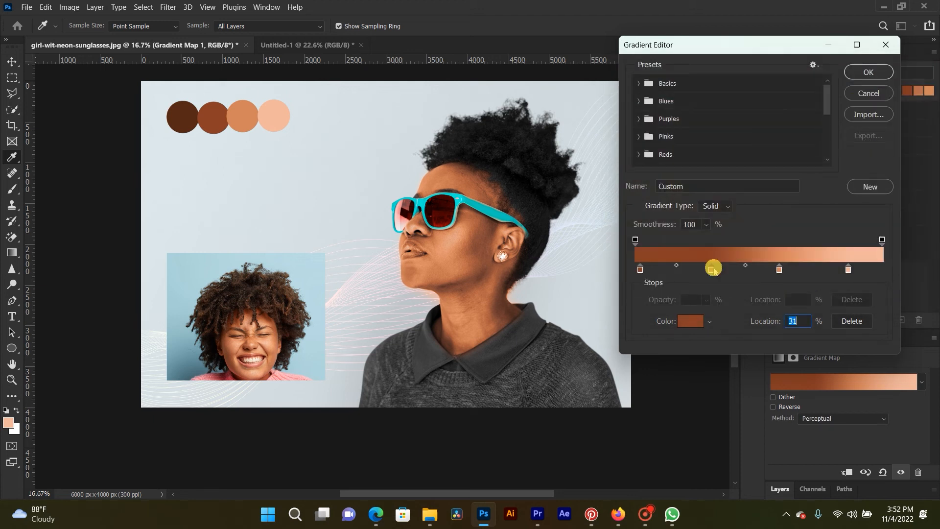
left_click(693, 325)
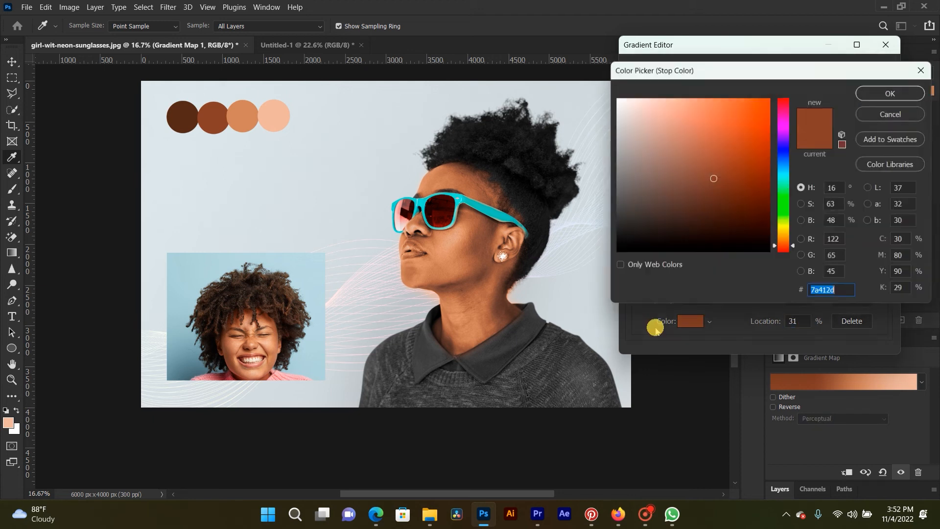
left_click(264, 318)
key("Return")
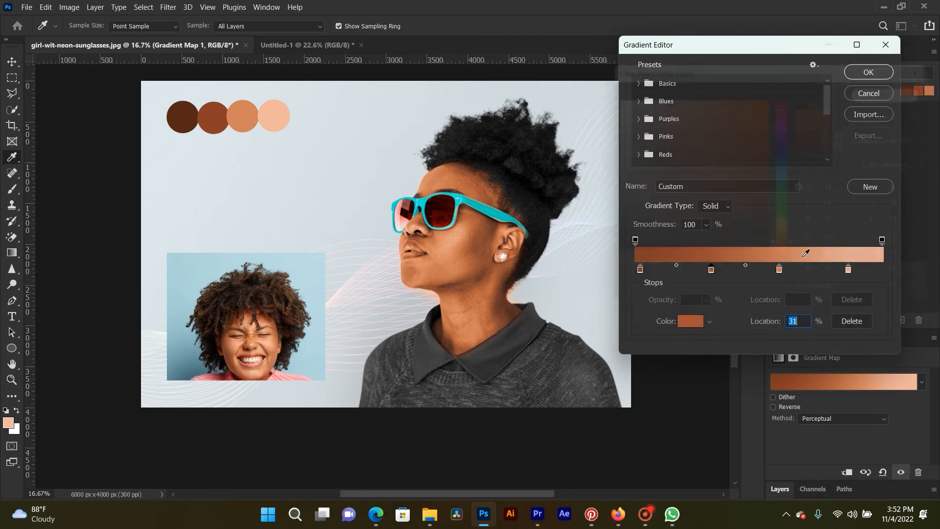
- Recolor the 58% and 86% gradient stops with forehead tones from the reference photo and accept the gradient
left_click(779, 269)
left_click(690, 322)
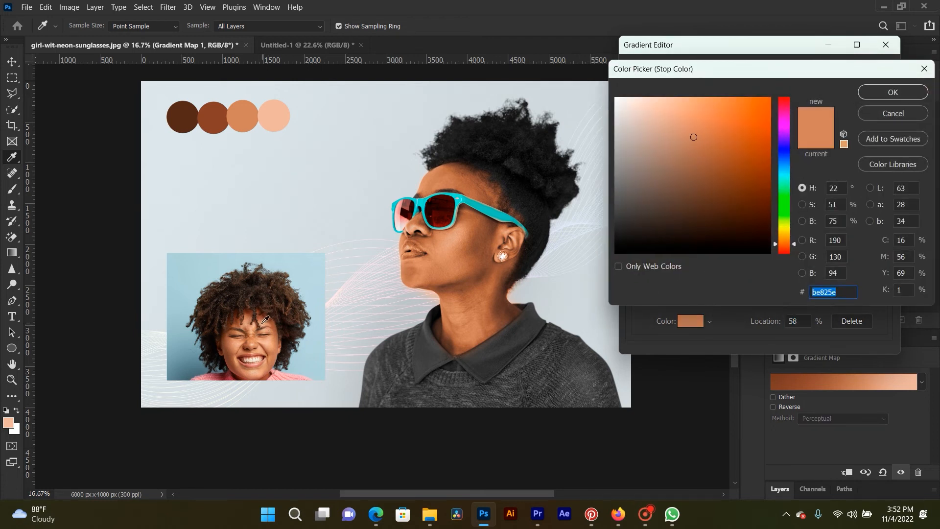
left_click(886, 92)
left_click(848, 270)
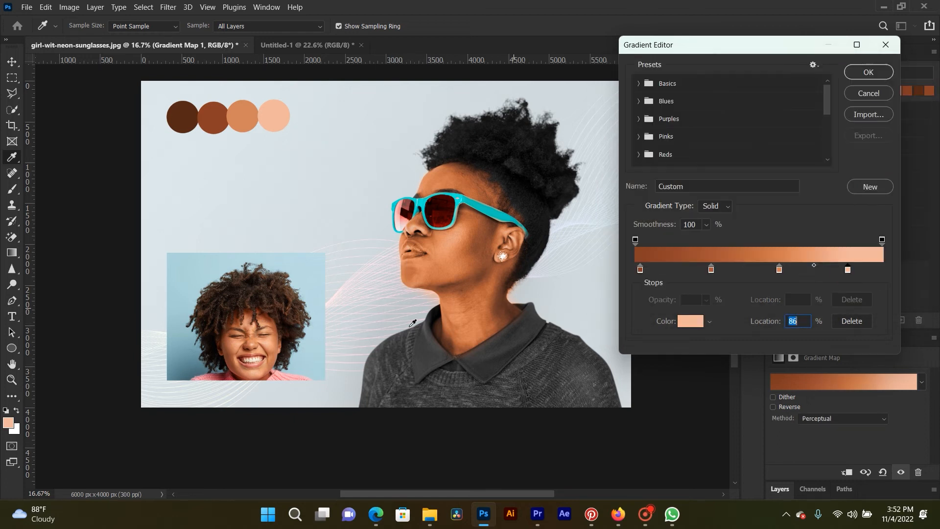
left_click(265, 322)
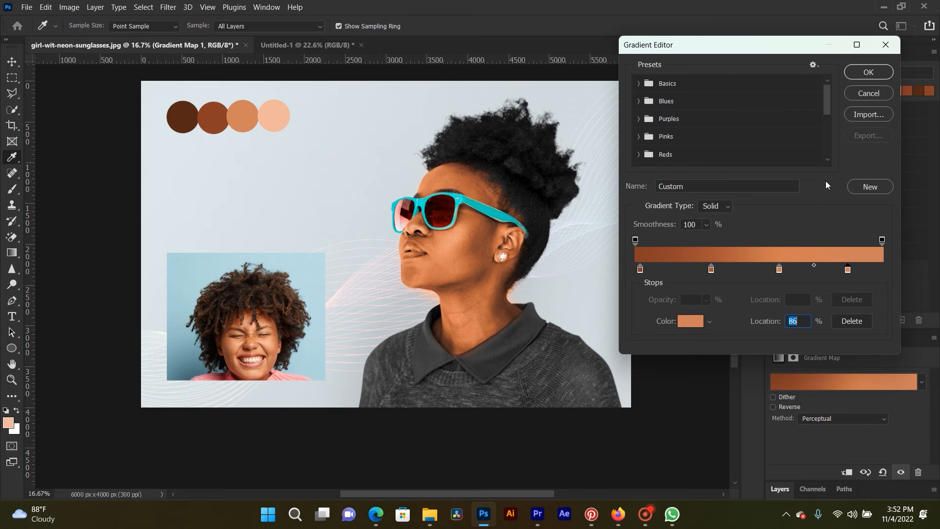
left_click(868, 78)
- Add a Hue/Saturation adjustment layer directly above Gradient Map 1
left_click(784, 485)
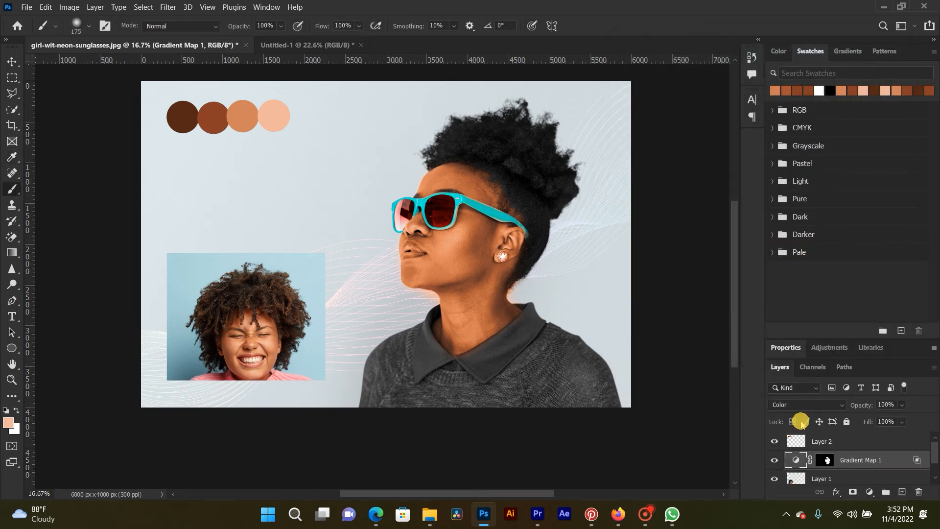
left_click_drag(831, 339, 814, 209)
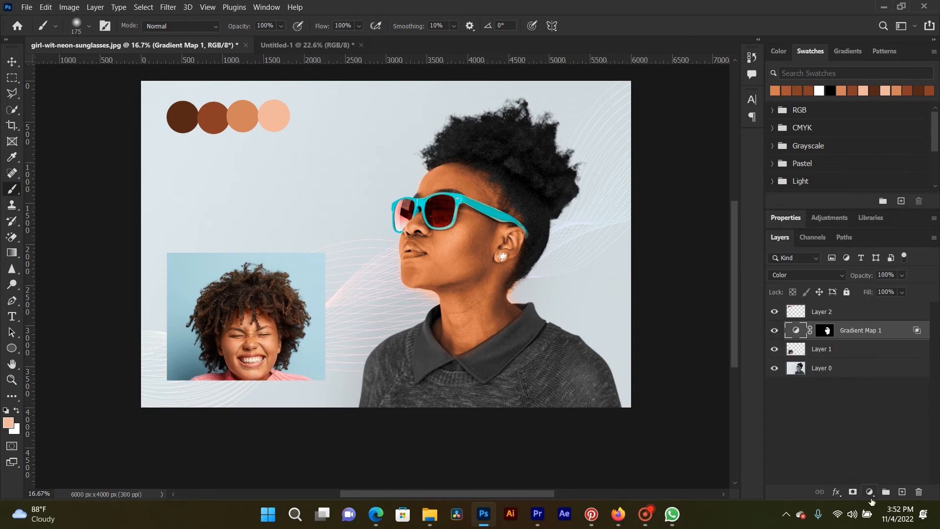
left_click(869, 491)
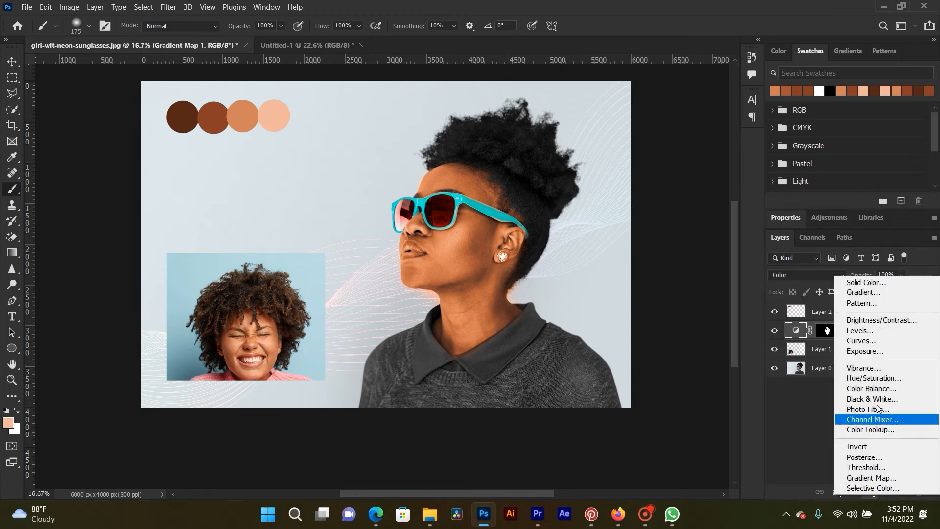
left_click(871, 378)
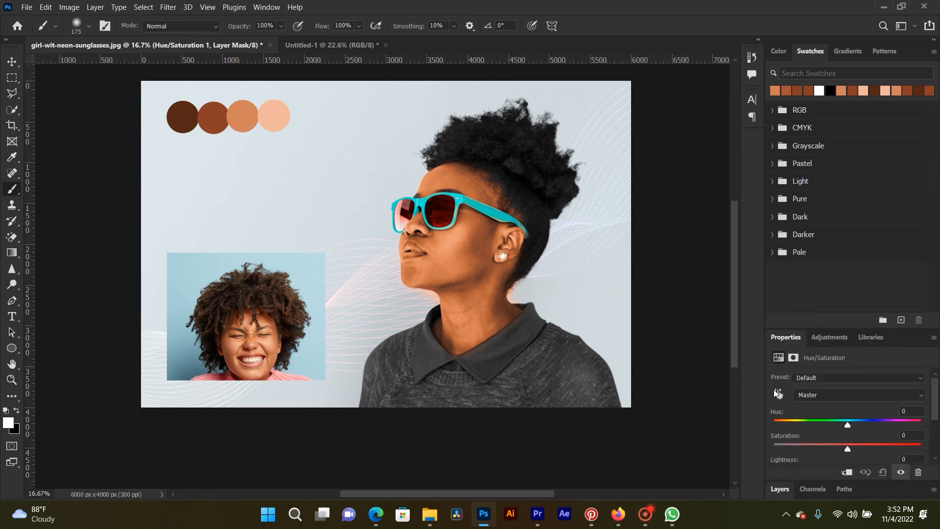
- Target the portrait's cheek tones as Reds and widen the range's outer falloff limits to 246° and 103°
left_click_drag(817, 328, 818, 182)
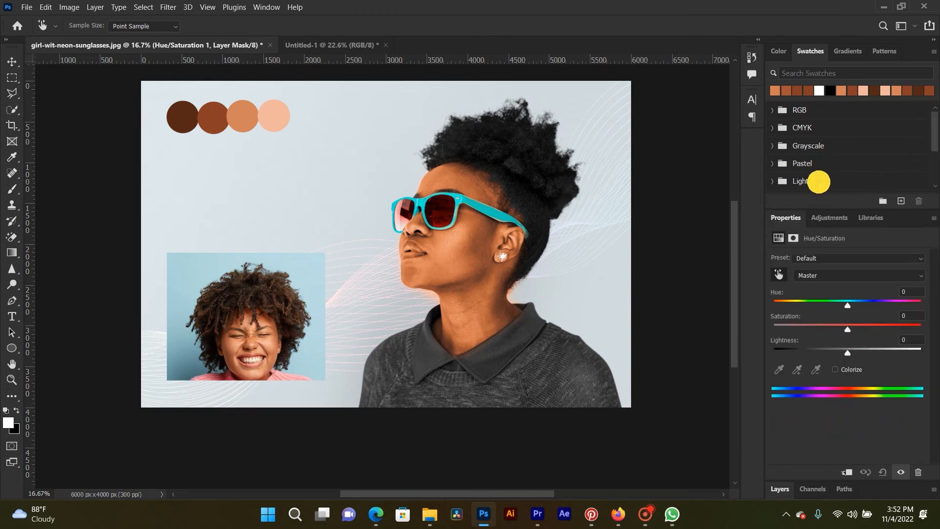
left_click(778, 276)
left_click(471, 245)
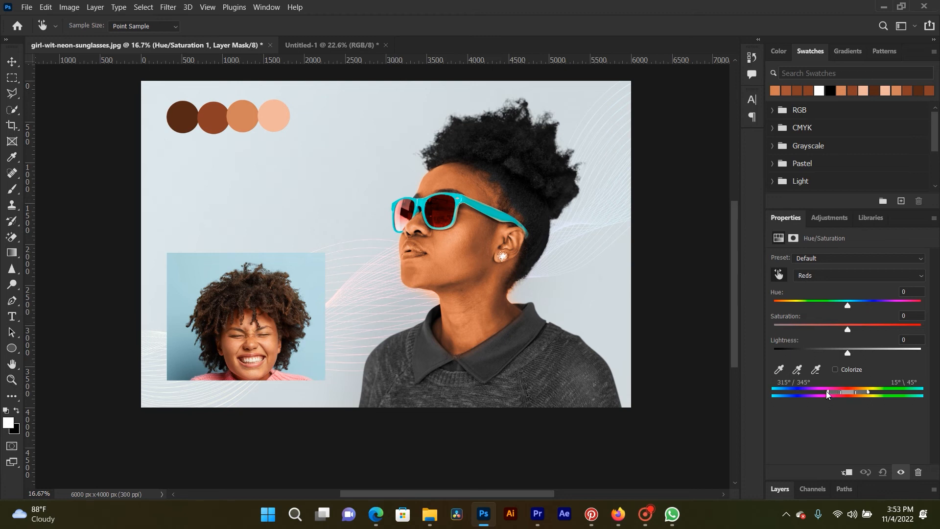
left_click_drag(828, 393, 799, 392)
left_click_drag(869, 396, 892, 392)
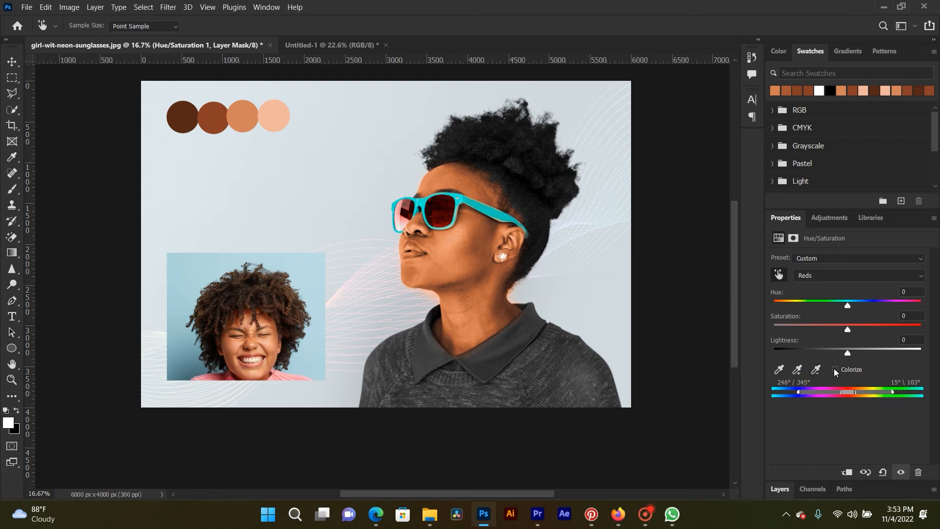
- Adjust the Reds on the portrait's skin to Hue 0, Saturation +17 and Lightness -34
scroll(459, 276, "up", 2)
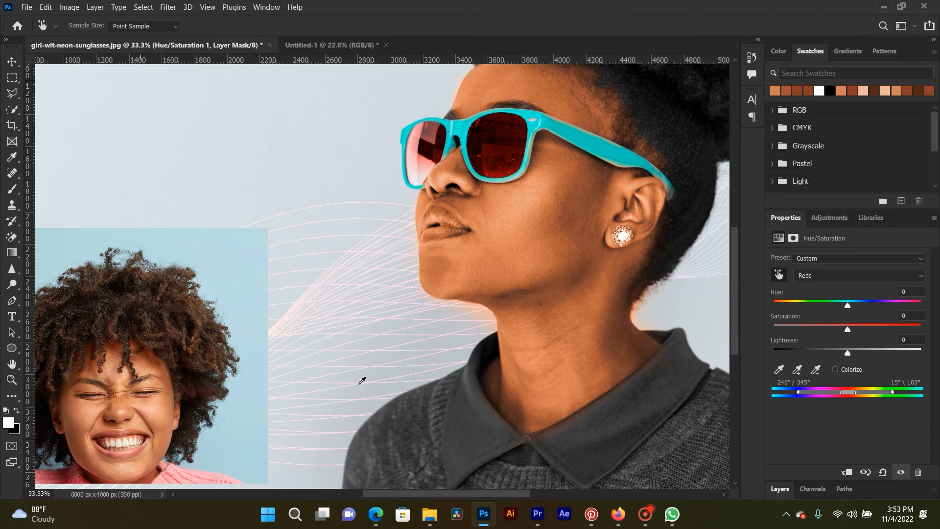
left_click_drag(848, 331, 853, 329)
mouse_move(848, 305)
left_mouse_down()
mouse_move(847, 329)
mouse_move(852, 306)
left_mouse_up()
left_click_drag(844, 352, 858, 329)
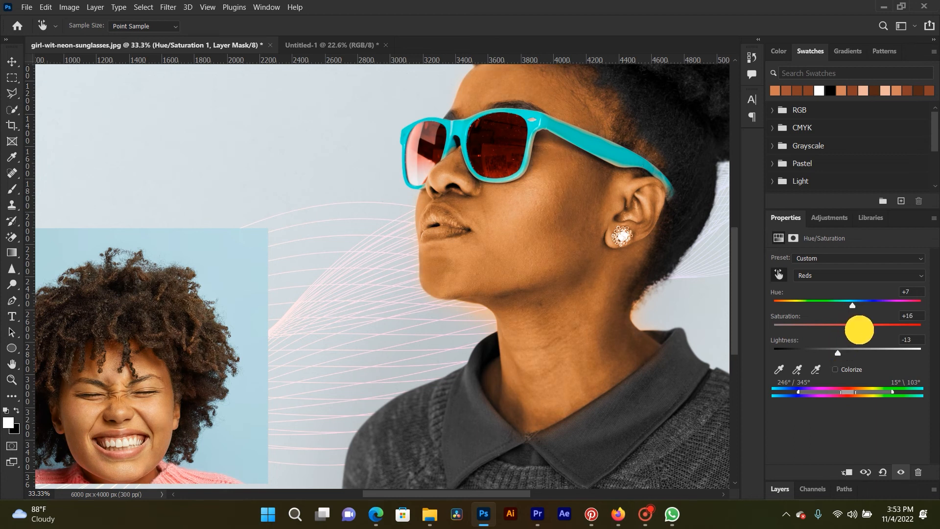
left_click_drag(838, 354, 836, 351)
left_click_drag(853, 307, 848, 307)
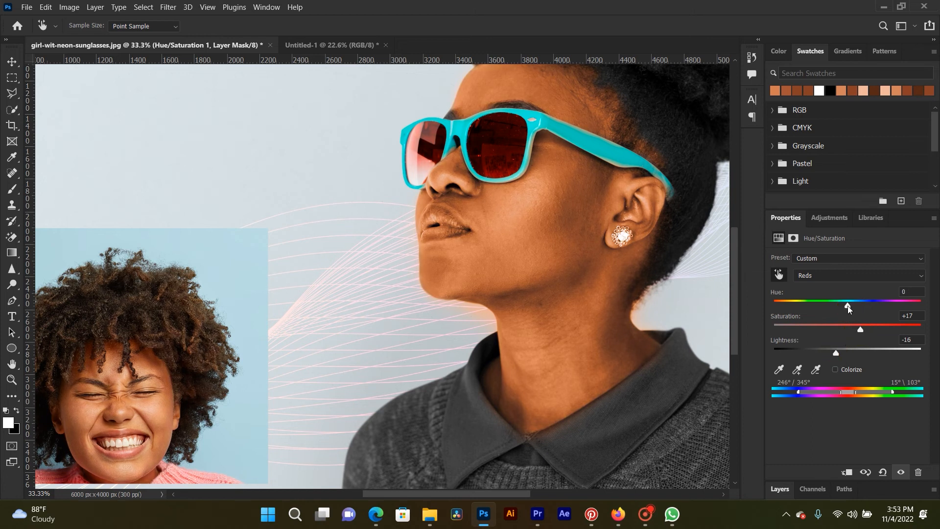
key("ctrl+minus")
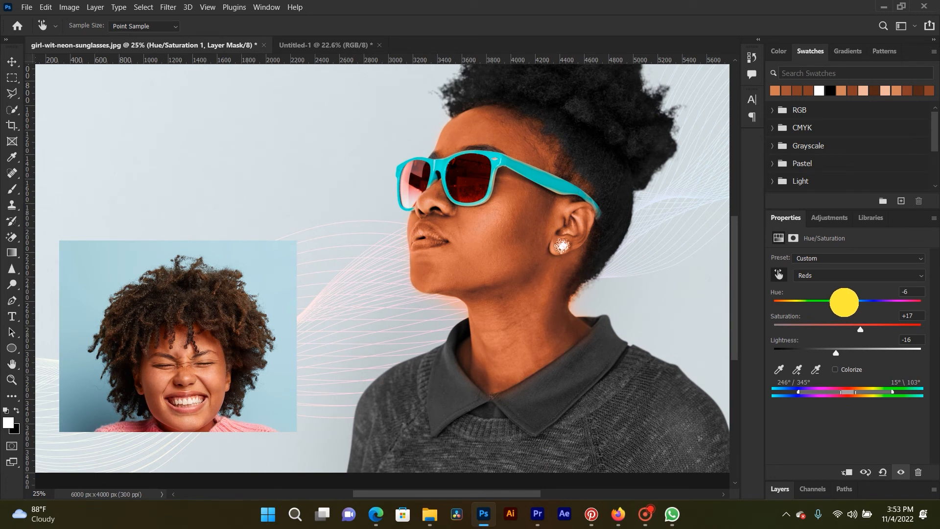
left_click_drag(836, 351, 823, 352)
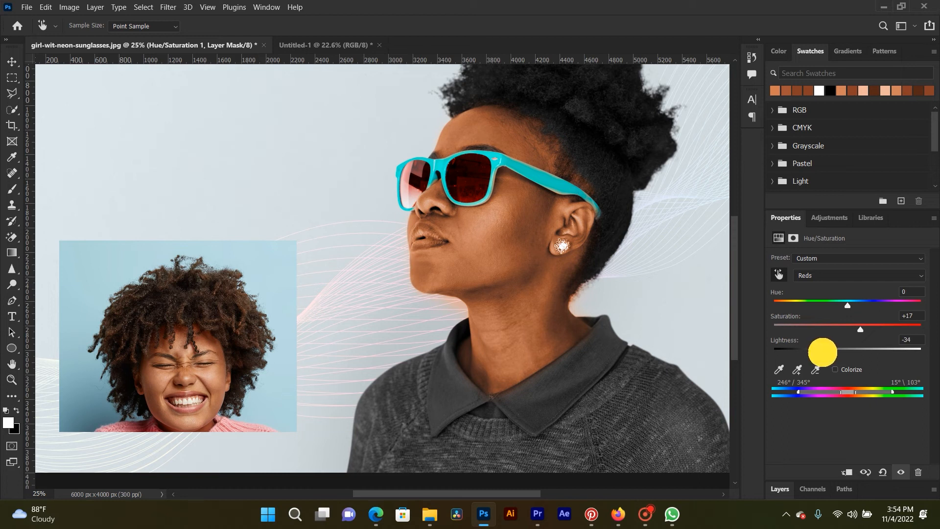
- Resample the Reds color range from the portrait's cheek and the face in the reference photo
left_click(779, 370)
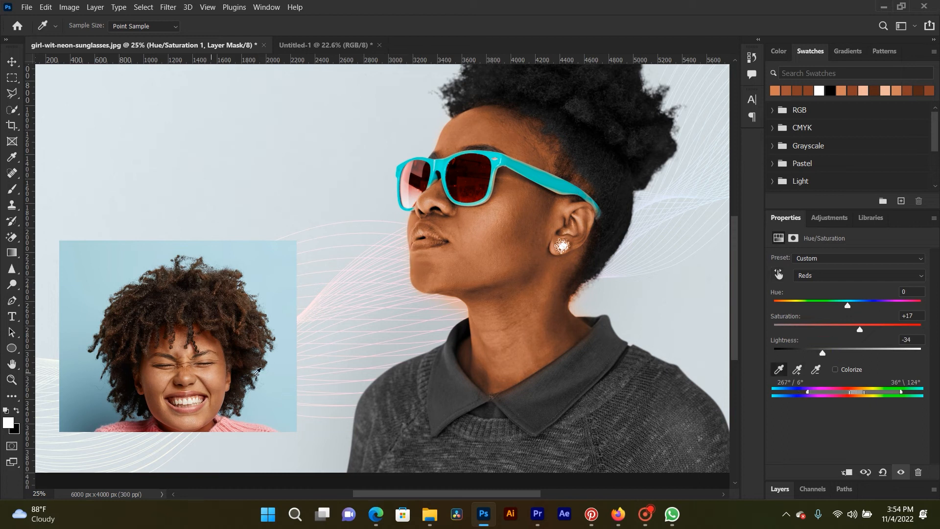
left_click(491, 240)
left_click(531, 218)
left_click(489, 225)
left_click_drag(208, 369, 204, 340)
left_click(201, 340)
- Invert the Hue/Saturation 1 layer mask to black to hide the adjustment
left_click(780, 489)
left_click_drag(846, 336, 839, 207)
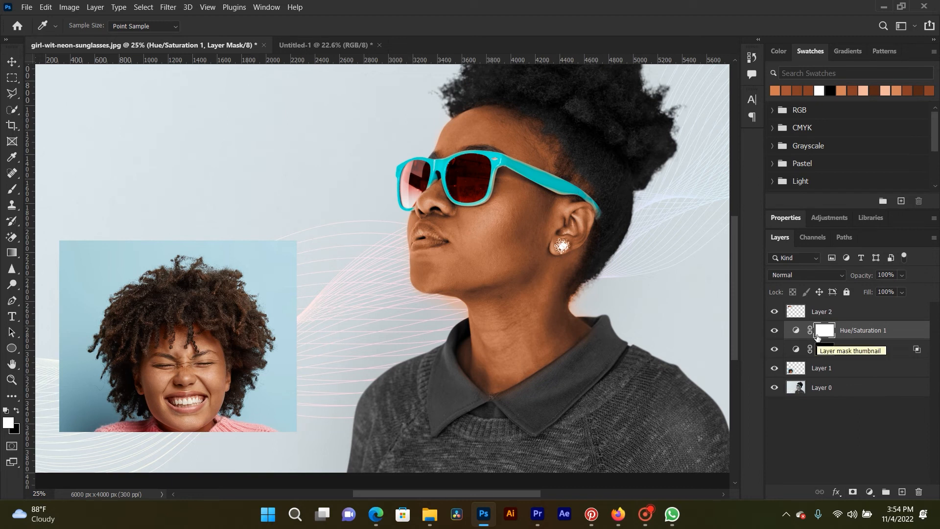
left_click_drag(817, 337, 819, 340)
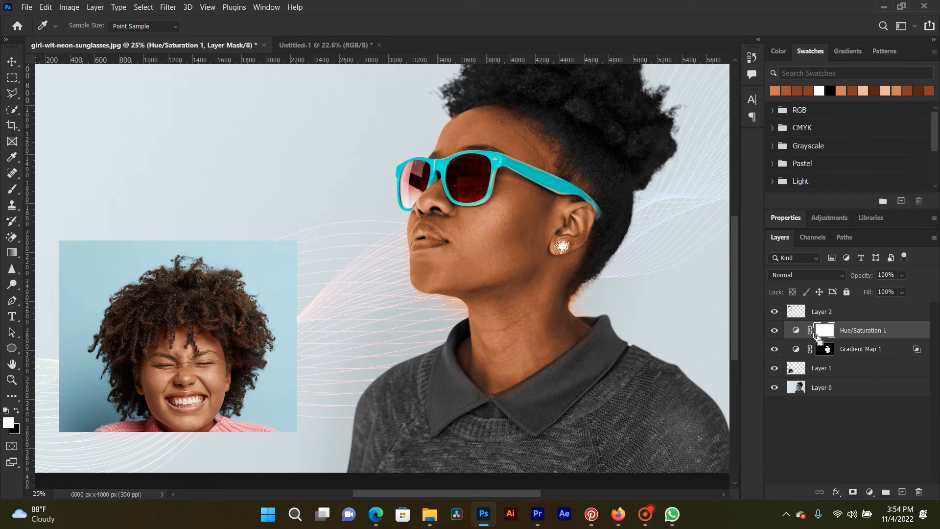
key("ctrl+i")
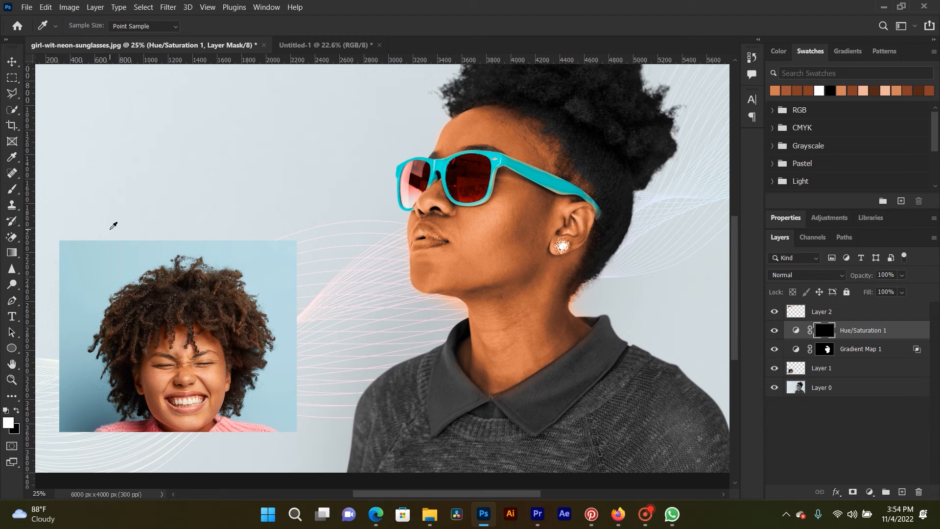
- Paint white with a soft brush on the Hue/Saturation 1 mask over the cheek and jaw
left_click(12, 189)
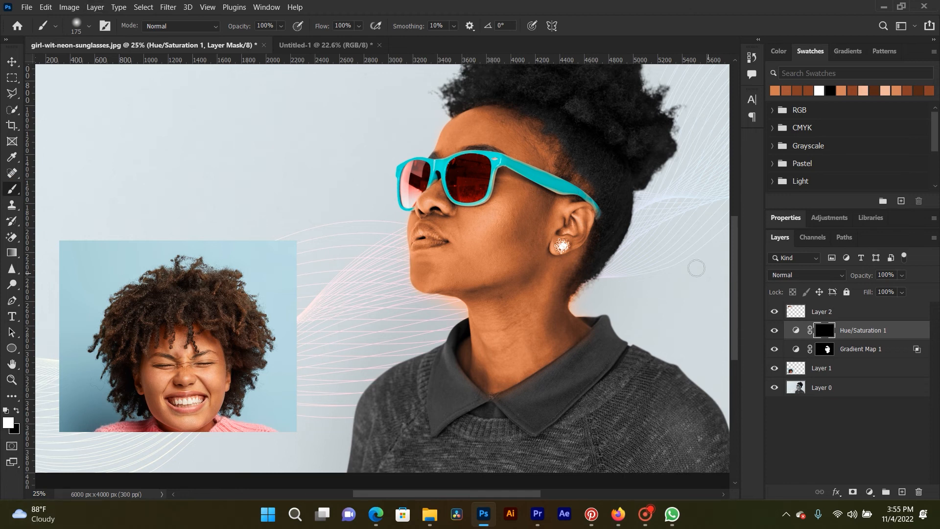
key("bracketright")
key("bracketright")
key("bracketright")
key("bracketright")
key("bracketright")
key("bracketleft")
key("bracketleft")
scroll(531, 209, "up", 2)
mouse_move(536, 209)
left_mouse_down()
mouse_move(522, 235)
mouse_move(532, 239)
mouse_move(495, 289)
mouse_move(523, 293)
mouse_move(432, 304)
mouse_move(518, 298)
mouse_move(543, 284)
mouse_move(569, 353)
mouse_move(581, 342)
mouse_move(569, 369)
mouse_move(566, 320)
mouse_move(597, 245)
mouse_move(571, 308)
mouse_move(482, 313)
left_mouse_up()
- Reveal the adjustment around the nose by painting the mask with a smaller brush
key("bracketleft")
key("bracketleft")
key("bracketleft")
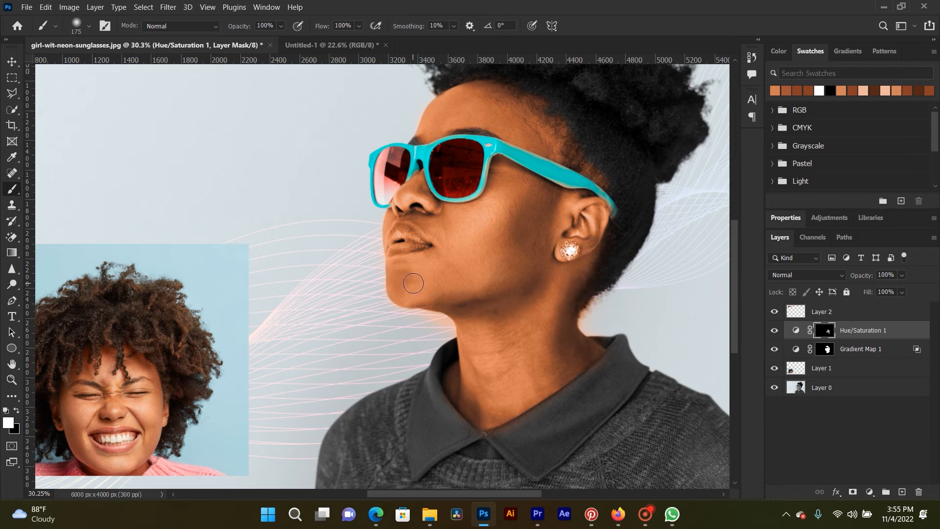
left_click_drag(422, 201, 421, 186)
- Resize the brush and paint the adjustment in from the temple across the forehead
key("bracketleft")
key("bracketleft")
key("bracketleft")
key("bracketright")
key("bracketright")
key("bracketright")
key("bracketright")
key("bracketright")
mouse_move(547, 140)
left_mouse_down()
mouse_move(501, 95)
mouse_move(553, 120)
mouse_move(574, 140)
mouse_move(569, 151)
mouse_move(531, 109)
mouse_move(505, 91)
left_mouse_up()
- Paint the mask with a smaller brush along the hairline to the ear and across the lower cheek
key("bracketleft")
key("bracketleft")
key("bracketleft")
key("bracketleft")
left_click(461, 83)
mouse_move(461, 84)
left_mouse_down()
mouse_move(483, 72)
mouse_move(444, 94)
mouse_move(458, 75)
mouse_move(501, 76)
mouse_move(563, 108)
mouse_move(539, 85)
mouse_move(572, 157)
mouse_move(603, 184)
left_mouse_up()
mouse_move(601, 237)
left_mouse_down()
mouse_move(560, 283)
mouse_move(455, 268)
left_mouse_up()
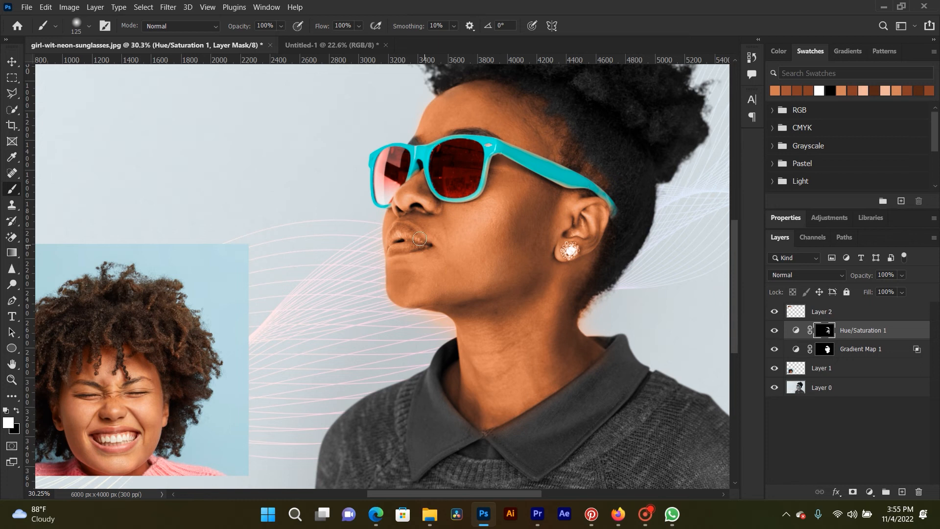
- Set the brush smoothing to 5% and paint the mask over the upper lip
scroll(418, 237, "up", 3)
scroll(418, 237, "up", 1)
left_click(455, 26)
type("5")
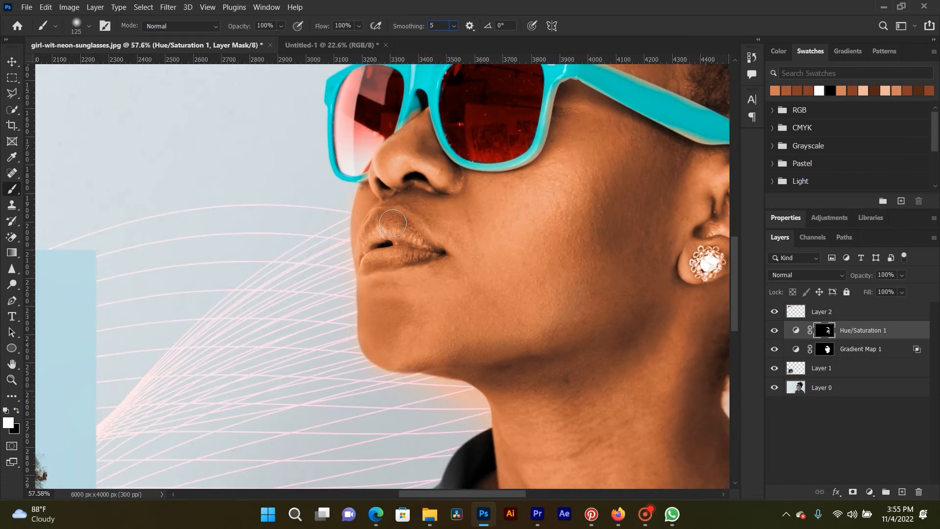
mouse_move(394, 223)
left_mouse_down()
mouse_move(389, 216)
mouse_move(416, 240)
mouse_move(407, 238)
left_mouse_up()
scroll(406, 238, "down", 3)
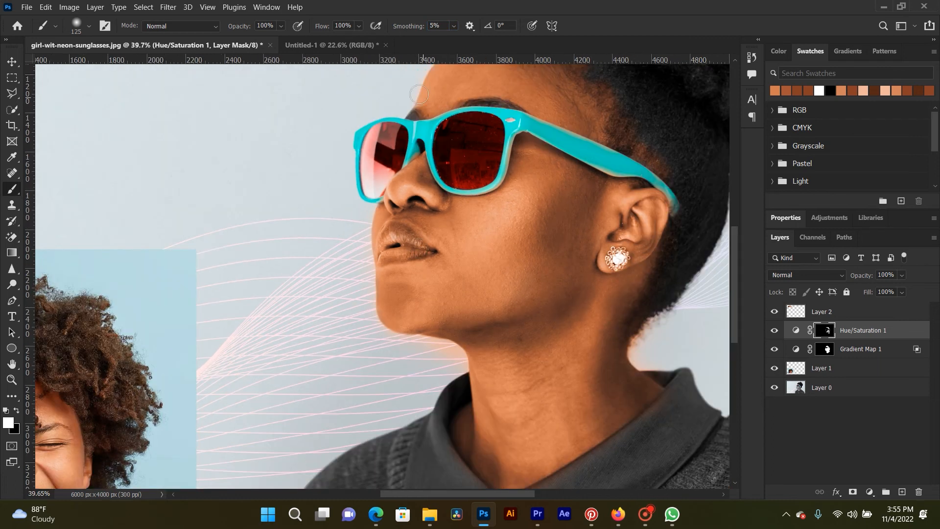
- Refine the mask over the lips with an 80 px brush
scroll(395, 217, "up", 2)
key("p")
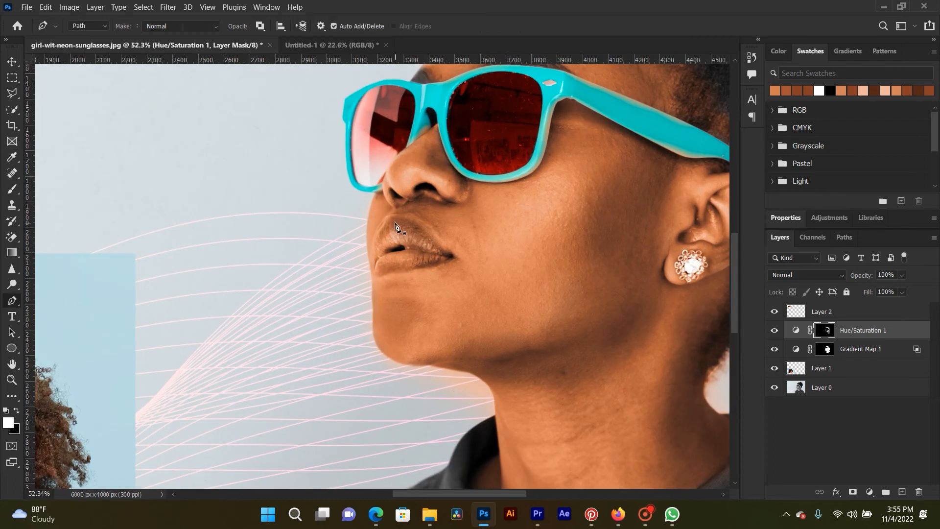
left_click(12, 189)
key("bracketleft")
mouse_move(392, 228)
left_mouse_down()
mouse_move(380, 272)
mouse_move(440, 256)
mouse_move(396, 271)
mouse_move(373, 267)
mouse_move(430, 250)
mouse_move(380, 257)
mouse_move(377, 248)
mouse_move(377, 260)
mouse_move(399, 231)
mouse_move(436, 220)
mouse_move(396, 210)
mouse_move(422, 202)
mouse_move(396, 198)
mouse_move(441, 198)
mouse_move(468, 184)
mouse_move(447, 211)
mouse_move(447, 245)
left_mouse_up()
scroll(447, 245, "down", 3)
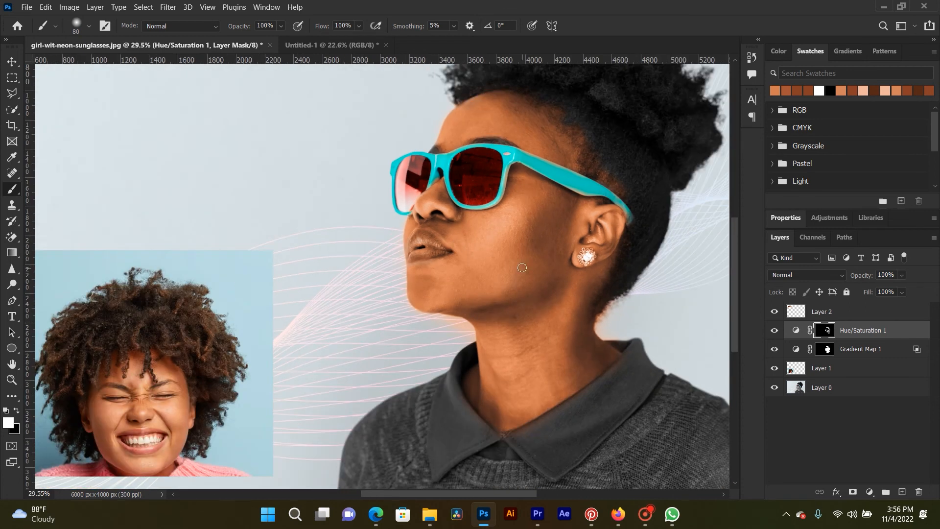
- Paint the mask over the base of the neck above the collar with a 300 px brush
key("bracketright")
key("bracketright")
key("bracketright")
key("bracketright")
left_click(489, 397)
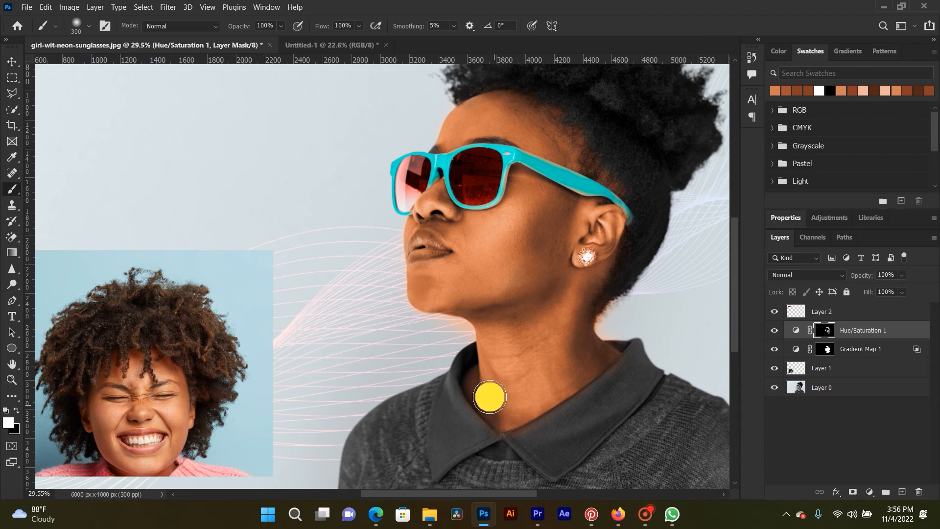
mouse_move(570, 380)
left_mouse_down()
mouse_move(494, 405)
mouse_move(479, 372)
mouse_move(484, 401)
left_mouse_up()
left_click(500, 410)
left_click(510, 410)
left_click(530, 402)
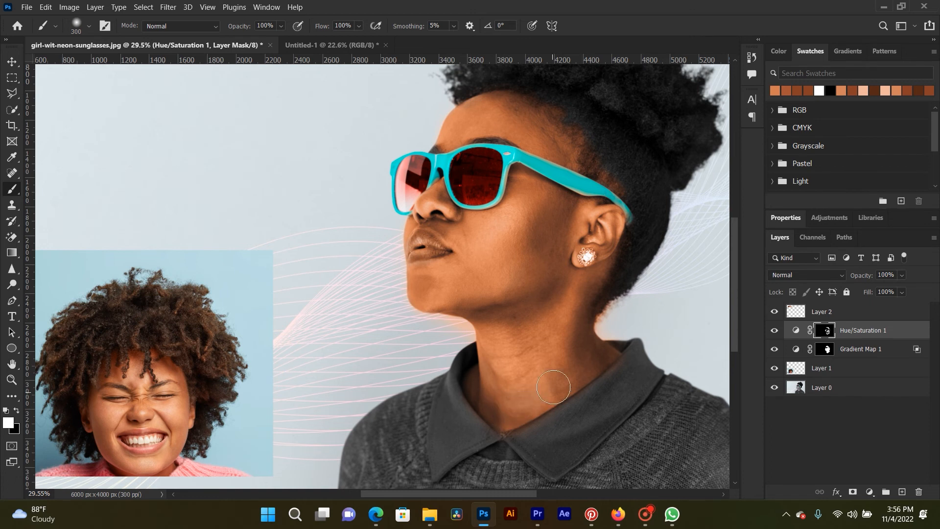
- Extend the mask from the collar edge up the neck with a 175 px brush
key("bracketleft")
key("bracketleft")
key("bracketleft")
left_click(558, 396)
mouse_move(559, 396)
left_mouse_down()
mouse_move(552, 364)
mouse_move(511, 381)
mouse_move(490, 372)
mouse_move(509, 374)
mouse_move(523, 352)
mouse_move(492, 356)
mouse_move(528, 344)
left_mouse_up()
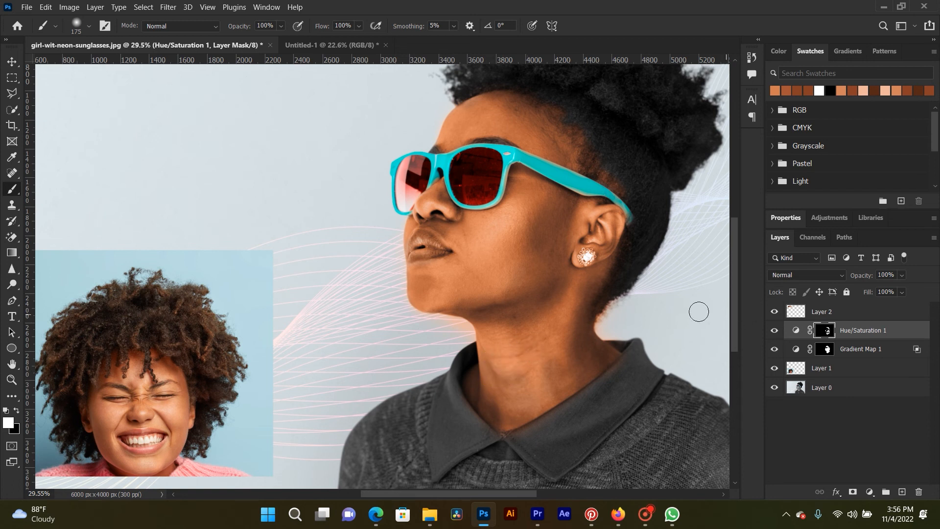
- Set the Hue/Saturation 1 adjustment to saturation +8 and lightness -6, with hue at 0
left_click(796, 330)
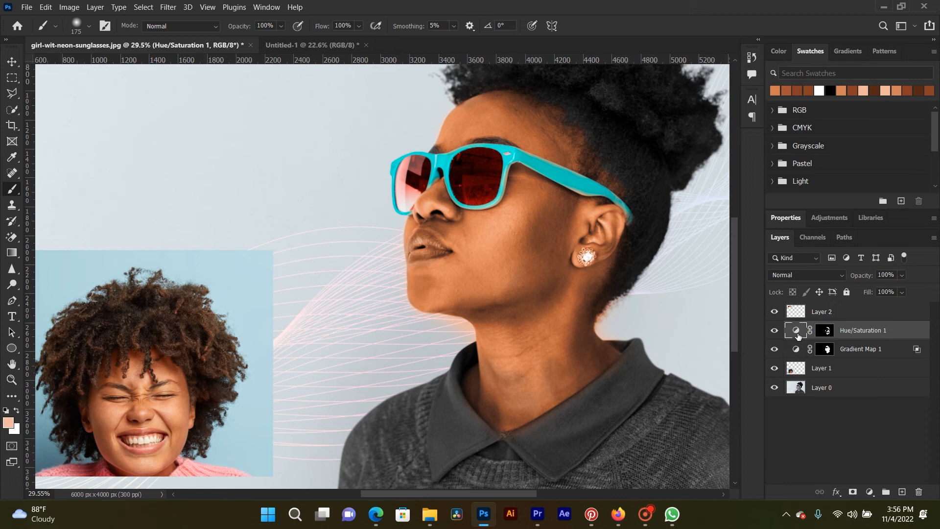
double_click(797, 332)
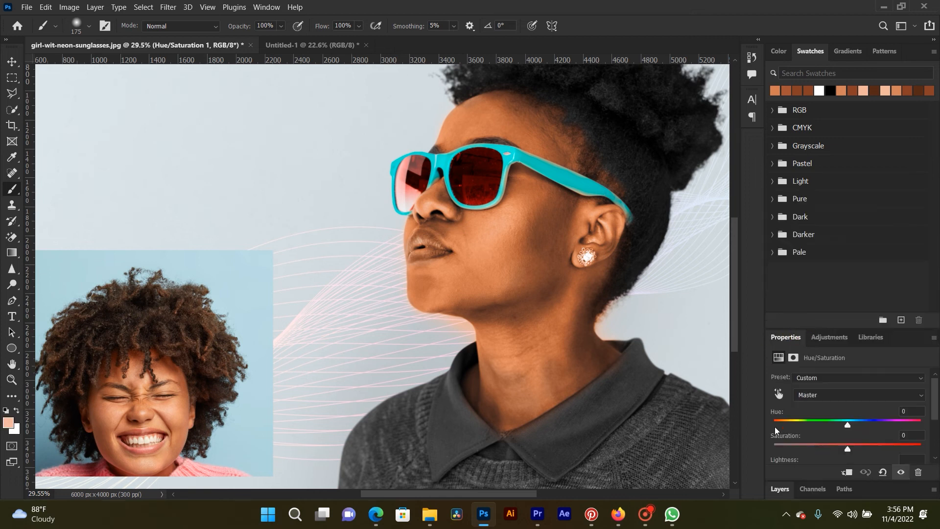
left_click_drag(820, 330, 805, 214)
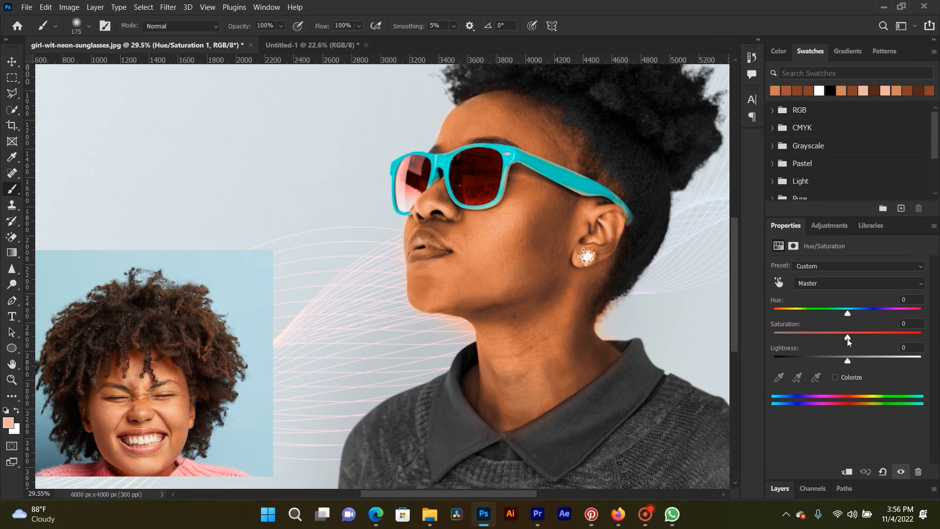
left_click_drag(848, 337, 843, 360)
left_click_drag(848, 312, 848, 314)
scroll(473, 311, "down", 5)
scroll(457, 320, "up", 1)
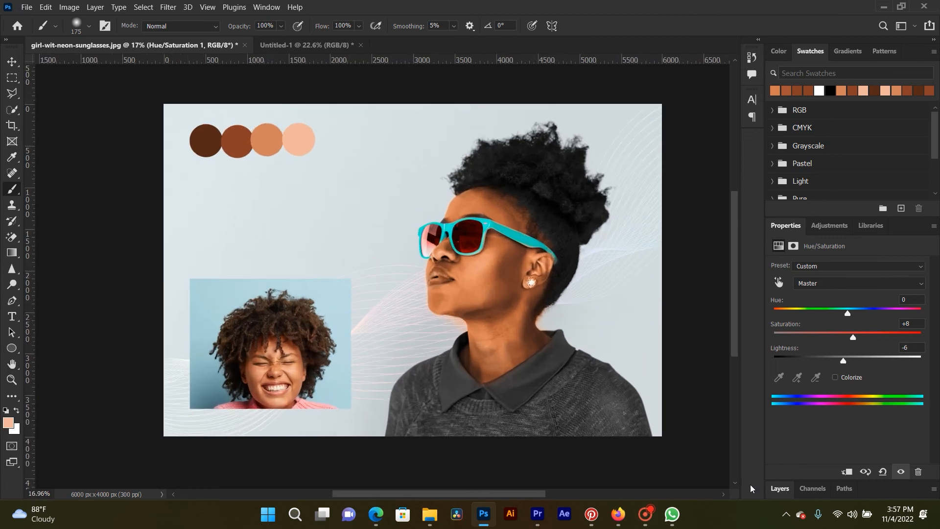
- Edit the Gradient Map's gradient, shifting its first three color stops toward the light end and the fourth stop toward the dark end
left_click(776, 489)
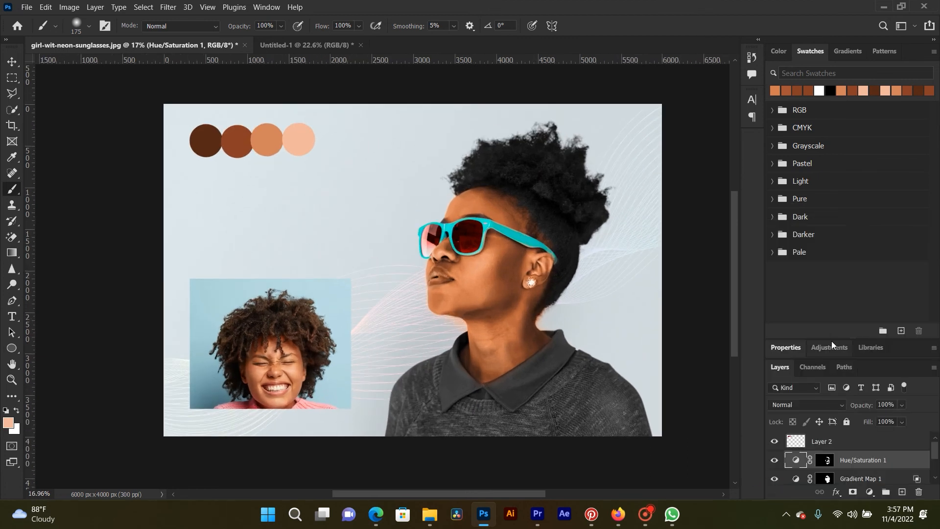
left_click_drag(832, 341, 831, 228)
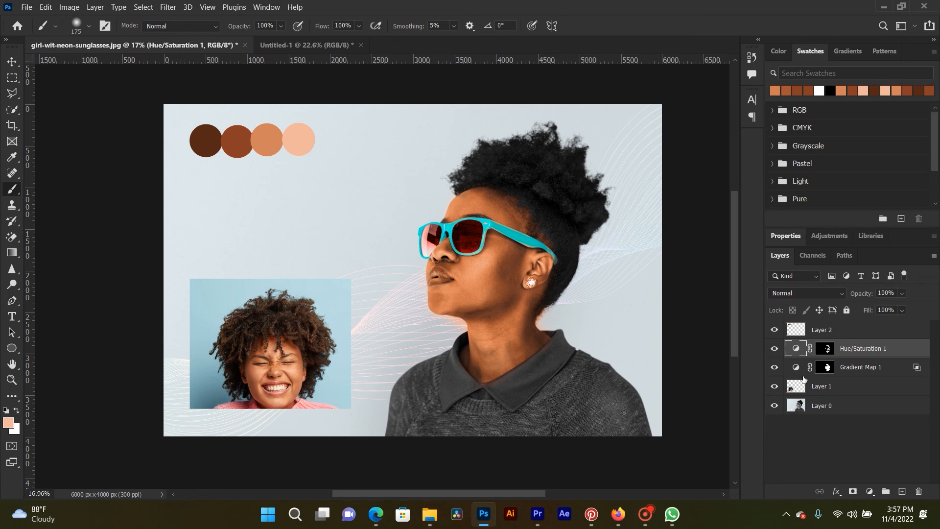
double_click(794, 376)
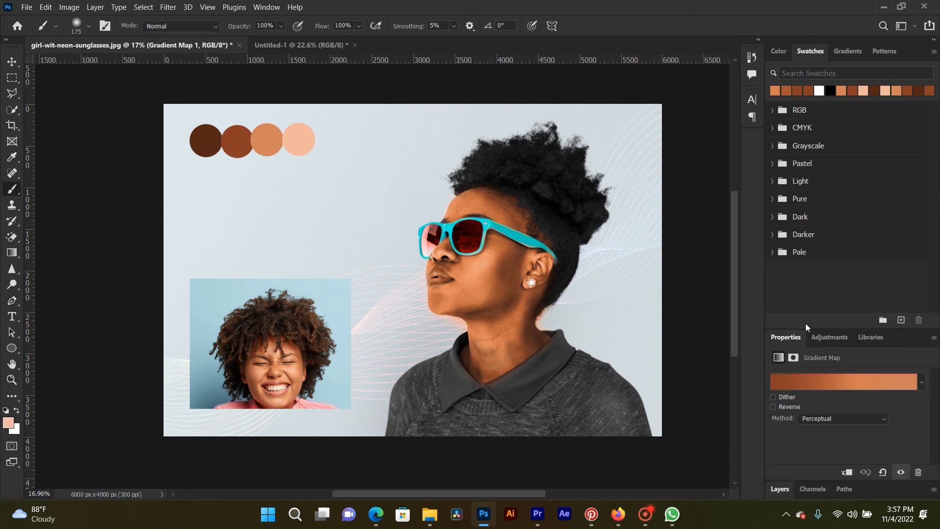
left_click(835, 387)
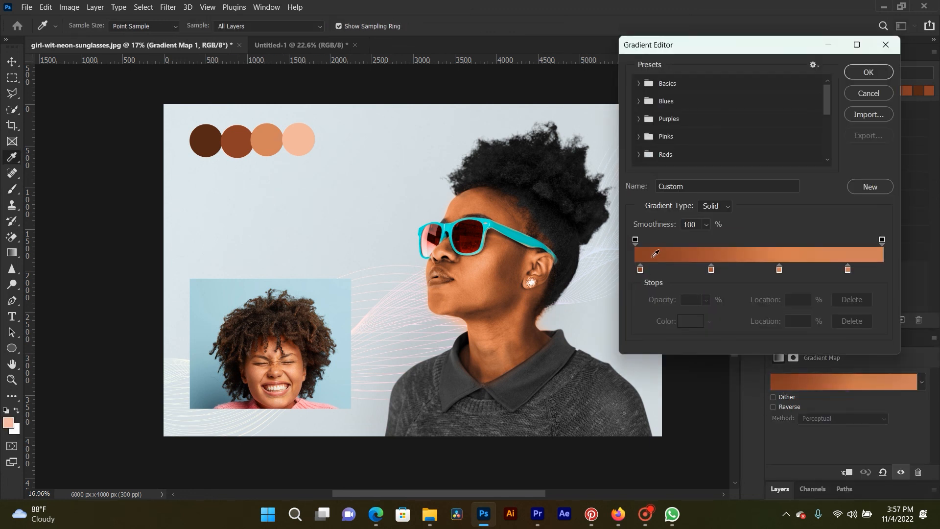
left_click_drag(640, 268, 652, 269)
left_click_drag(711, 268, 719, 268)
key("ctrl+plus")
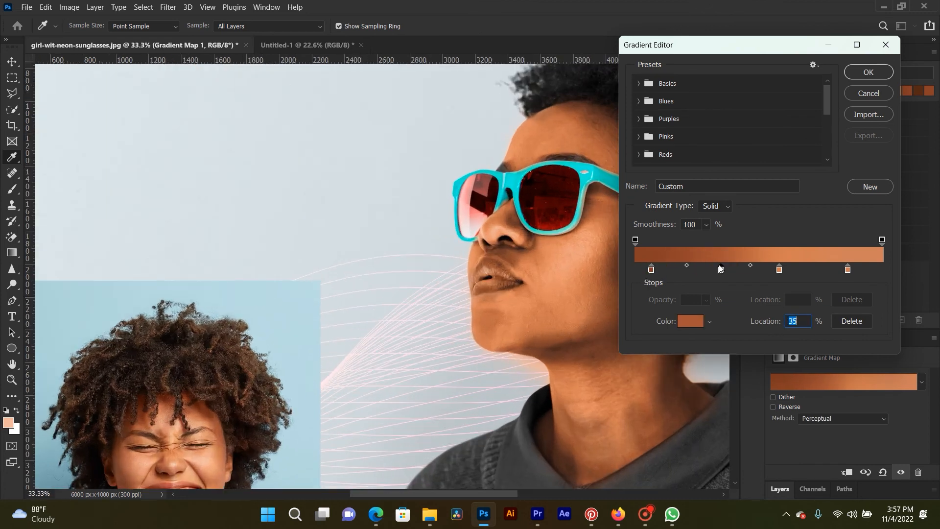
left_click(718, 268)
left_click_drag(778, 269, 791, 268)
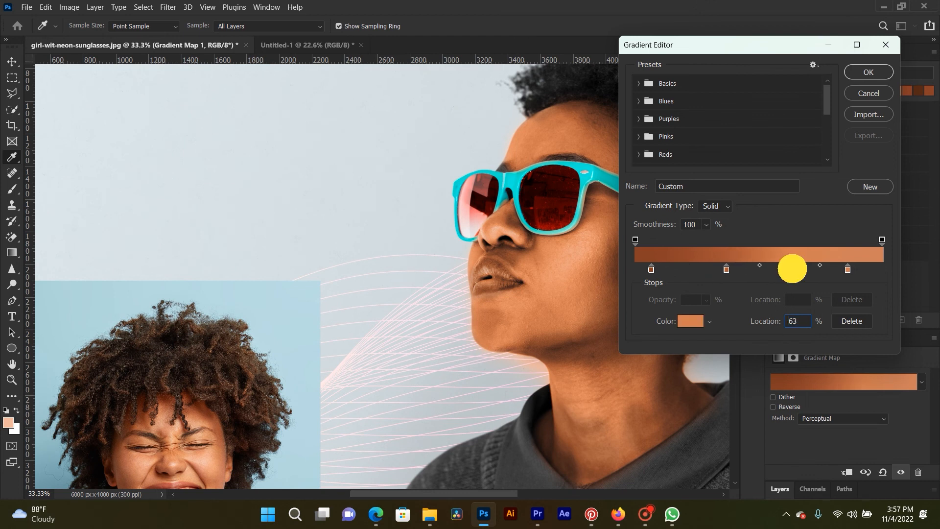
left_click(847, 269)
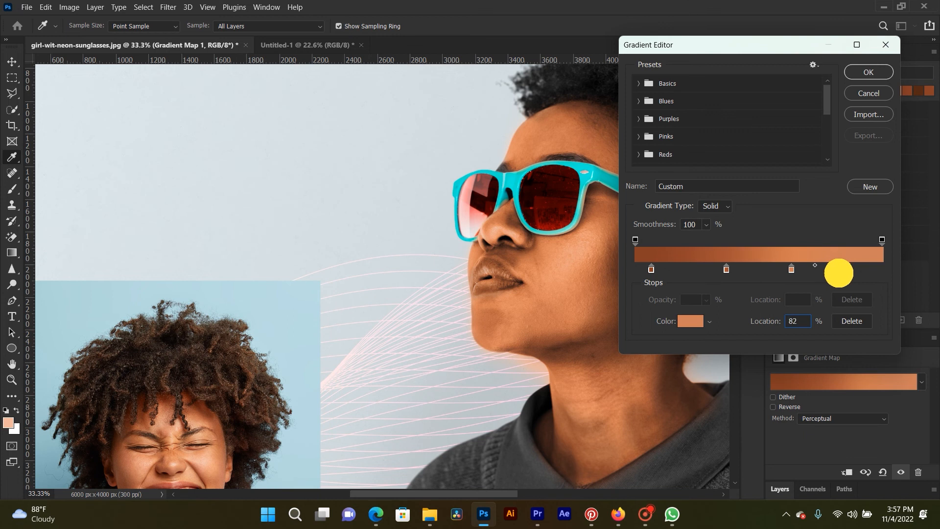
- Fine-tune the gradient with the first stop nearer the dark end, the second at 35% and the third at 65%, and apply it
left_click(640, 269)
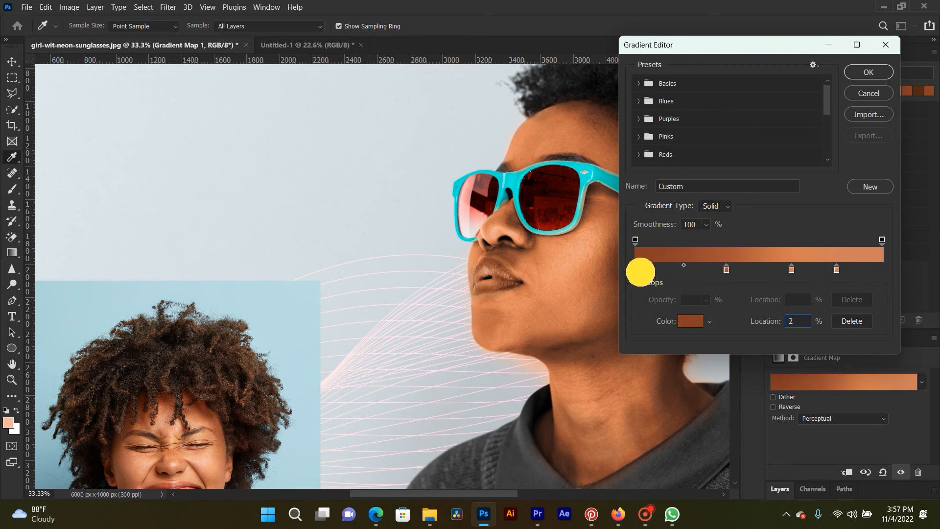
left_click(686, 266)
left_click(727, 269)
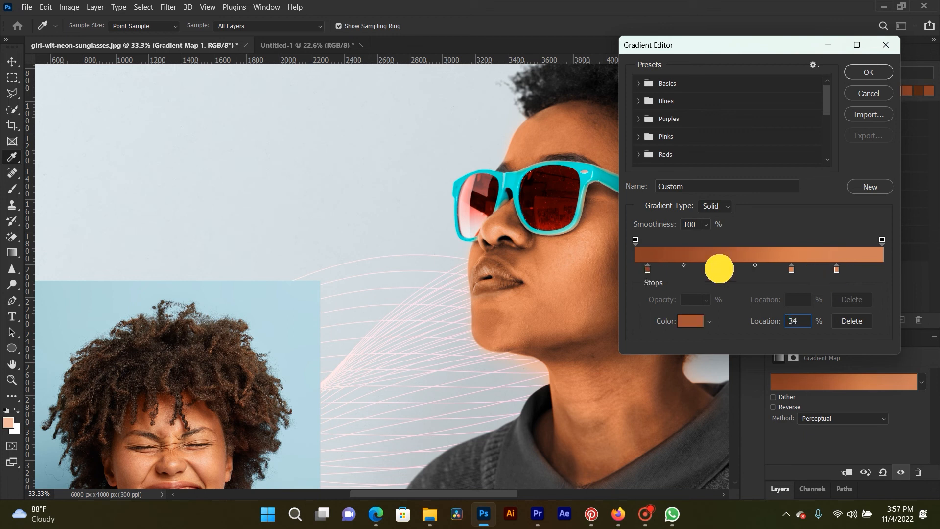
left_click(723, 270)
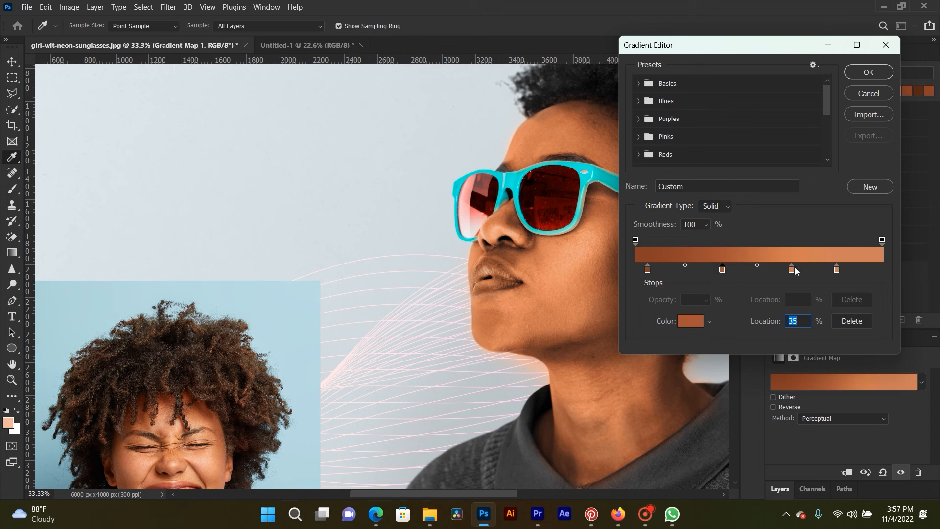
left_click(792, 269)
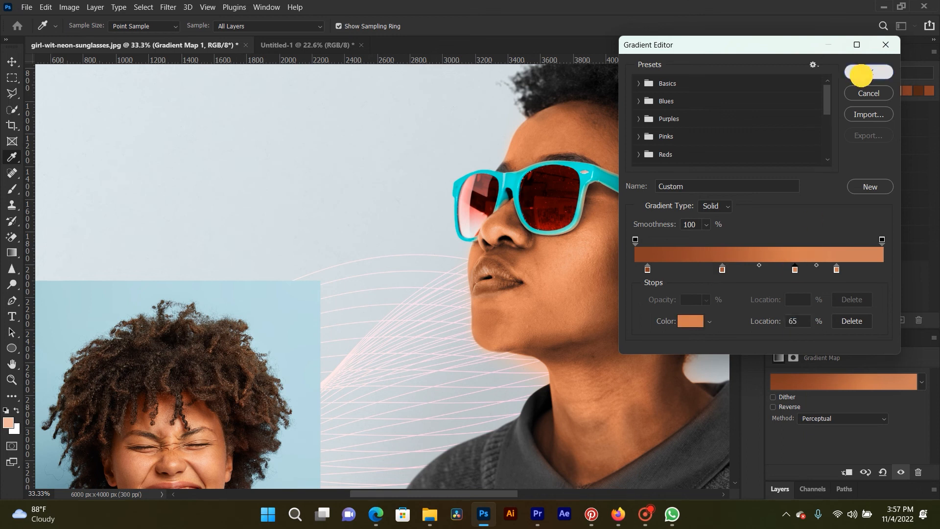
left_click(868, 72)
key("b")
scroll(521, 322, "down", 3)
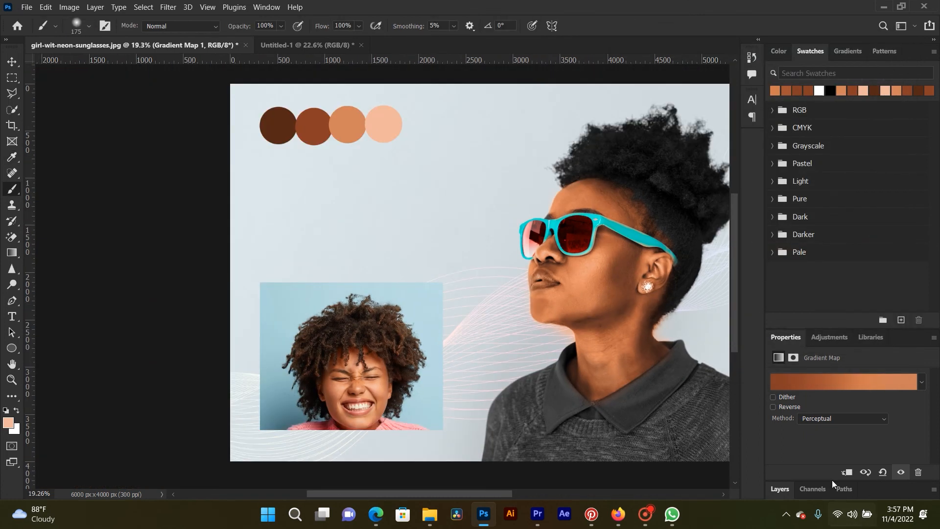
- Set the Hue/Saturation 1 adjustment to hue +2, saturation +8 and lightness -1
left_click(781, 489)
left_click_drag(833, 337, 822, 259)
left_click(864, 349)
double_click(796, 349)
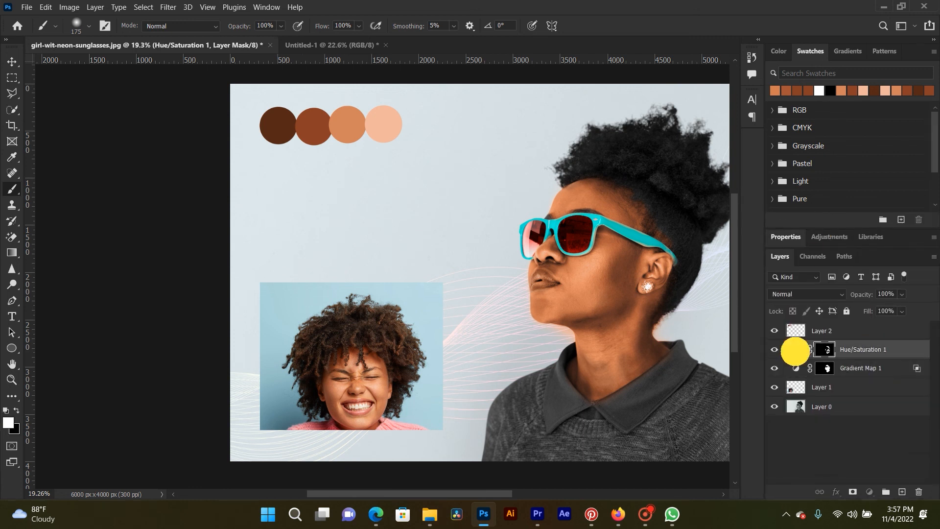
left_click_drag(841, 328, 843, 171)
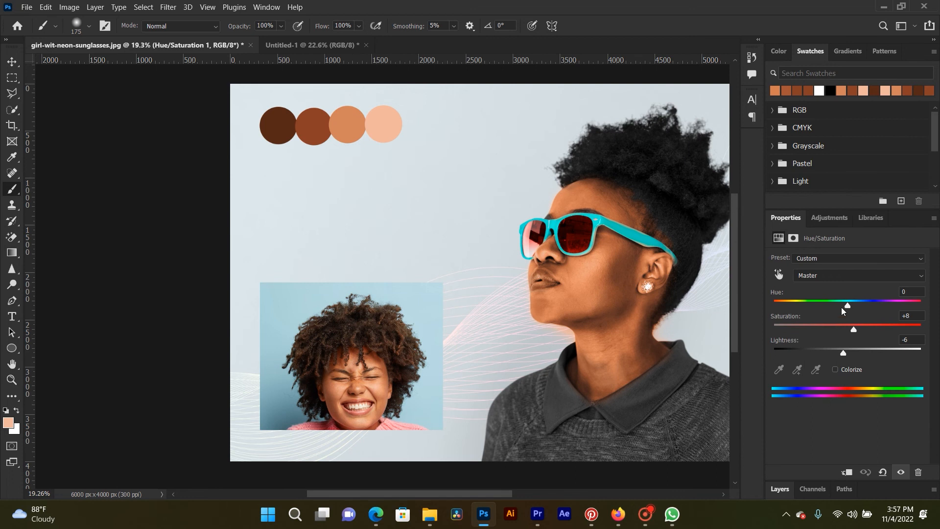
left_click_drag(847, 304, 842, 304)
left_click_drag(842, 352, 842, 351)
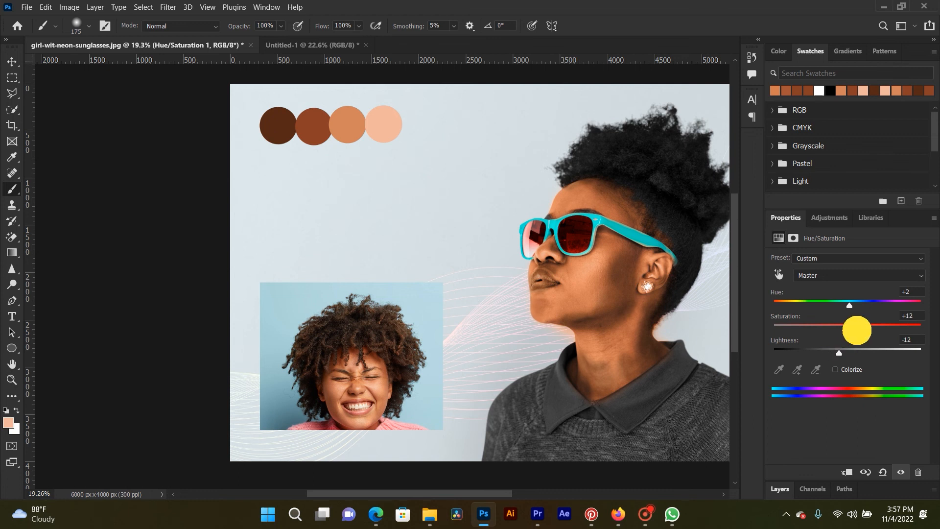
left_click_drag(850, 306, 848, 305)
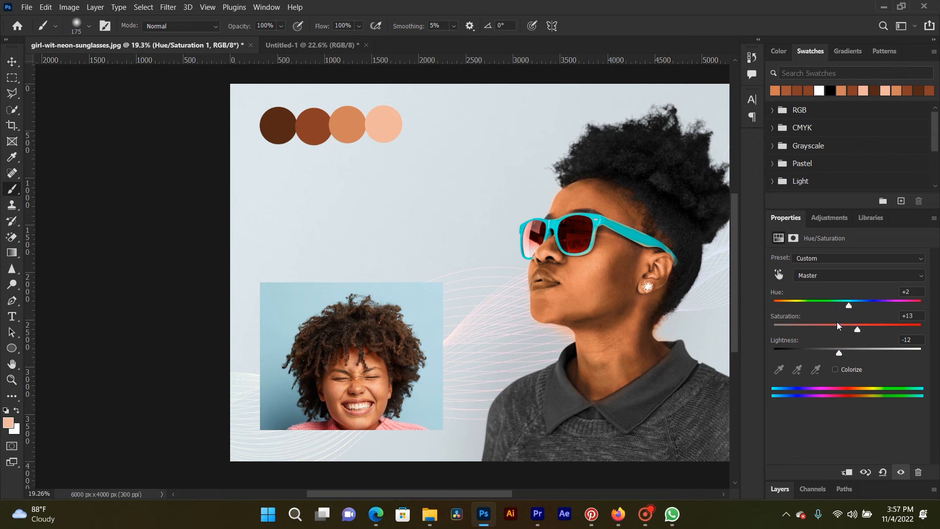
left_click_drag(839, 353, 843, 353)
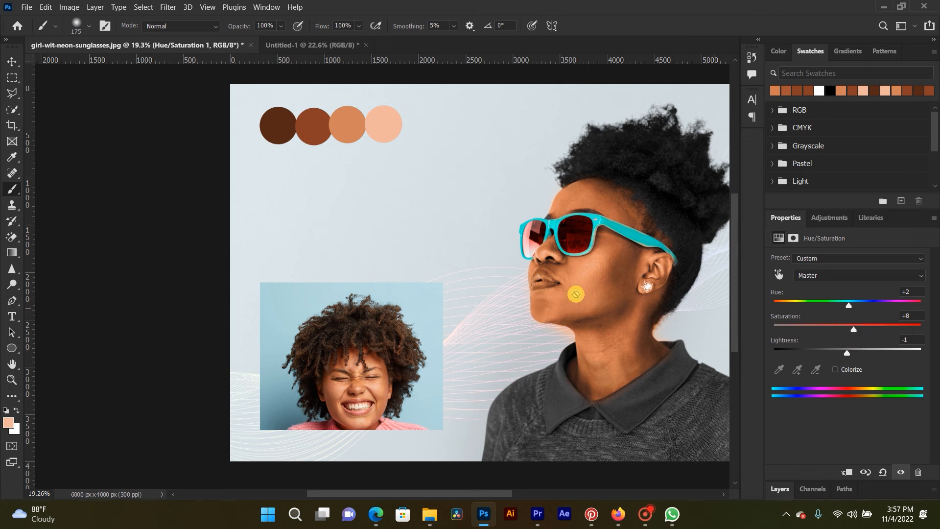
- Paint black on the Gradient Map mask with a 60 px brush to clear the skin tint from the sunglasses' arm
scroll(441, 304, "down", 1)
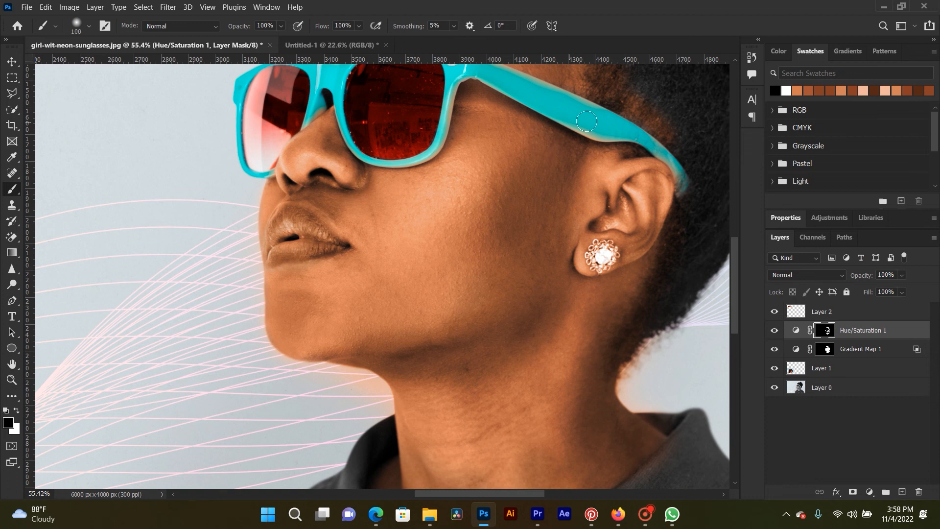
scroll(586, 121, "up", 2)
key("bracketleft")
key("bracketleft")
key("bracketleft")
key("bracketleft")
key("bracketleft")
key("bracketleft")
left_click(827, 348)
key("bracketright")
key("bracketright")
mouse_move(617, 139)
left_mouse_down()
mouse_move(571, 108)
mouse_move(515, 97)
left_mouse_up()
mouse_move(513, 88)
left_mouse_down()
mouse_move(557, 185)
mouse_move(430, 115)
mouse_move(544, 146)
mouse_move(445, 105)
mouse_move(539, 152)
left_mouse_up()
scroll(539, 152, "up", 1)
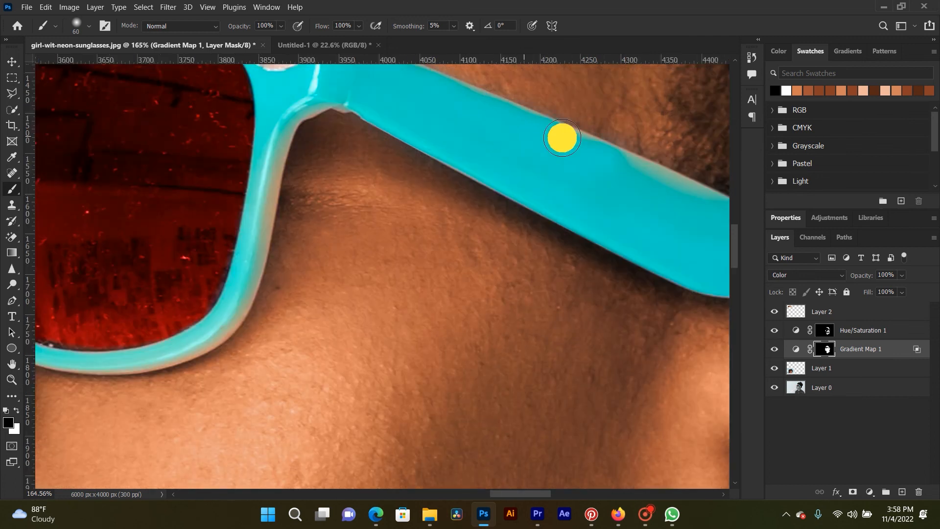
- Clear the orange fringe from the rim of the near lens by painting the Gradient Map mask black with a 40 px brush
scroll(623, 220, "up", 1)
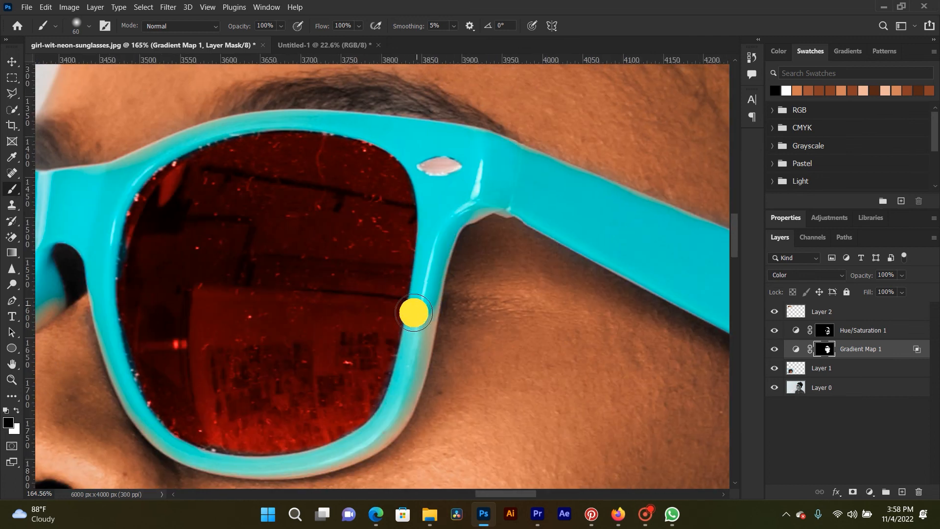
scroll(421, 268, "up", 2)
key("bracketleft")
key("bracketleft")
left_click_drag(504, 174, 498, 178)
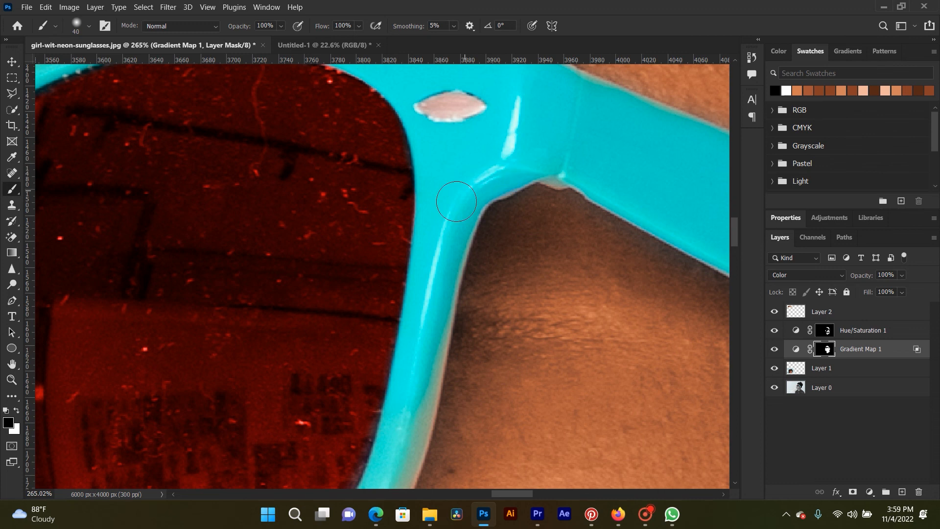
scroll(410, 364, "down", 4)
left_click_drag(402, 380, 438, 197)
mouse_move(438, 197)
left_mouse_down()
mouse_move(367, 319)
mouse_move(238, 324)
mouse_move(142, 269)
mouse_move(106, 170)
left_mouse_up()
mouse_move(386, 300)
left_mouse_down()
mouse_move(346, 323)
mouse_move(274, 336)
mouse_move(230, 330)
left_mouse_up()
mouse_move(443, 254)
left_mouse_down()
mouse_move(390, 311)
mouse_move(293, 345)
mouse_move(421, 310)
mouse_move(415, 299)
mouse_move(357, 325)
left_mouse_up()
left_click_drag(462, 154, 430, 269)
scroll(479, 123, "down", 3)
- Paint the Gradient Map mask black over the remaining tinted edges of the sunglasses' arm, bridge and far lens rim
left_click_drag(504, 83, 503, 100)
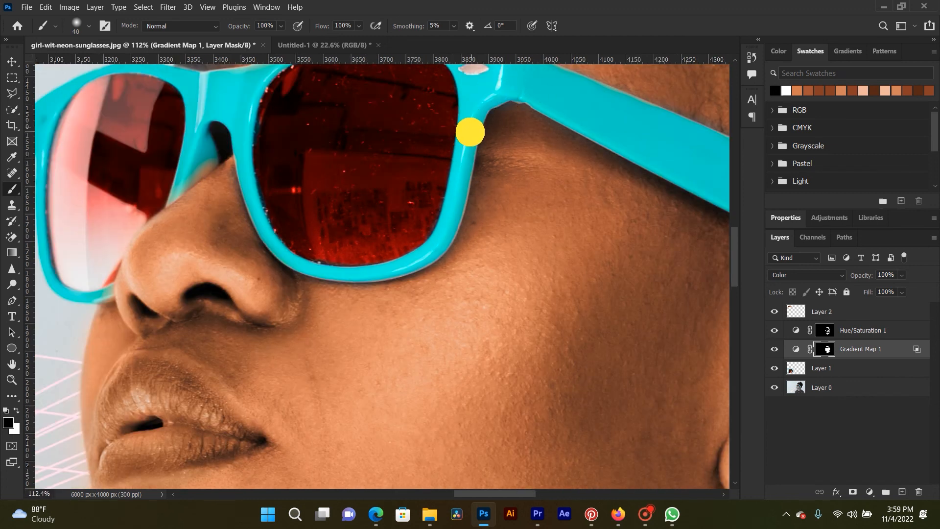
left_click_drag(612, 112, 495, 207)
left_click_drag(572, 258, 440, 206)
mouse_move(614, 265)
left_mouse_down()
mouse_move(651, 296)
mouse_move(605, 272)
mouse_move(681, 338)
mouse_move(683, 382)
left_mouse_up()
mouse_move(679, 338)
left_mouse_down()
mouse_move(707, 385)
mouse_move(628, 283)
left_mouse_up()
left_click_drag(463, 210, 323, 126)
left_click_drag(231, 119, 657, 202)
mouse_move(457, 192)
left_mouse_down()
mouse_move(402, 215)
mouse_move(526, 167)
mouse_move(554, 169)
left_mouse_up()
mouse_move(383, 257)
left_mouse_down()
mouse_move(365, 307)
mouse_move(380, 281)
mouse_move(375, 297)
mouse_move(360, 311)
mouse_move(353, 287)
left_mouse_up()
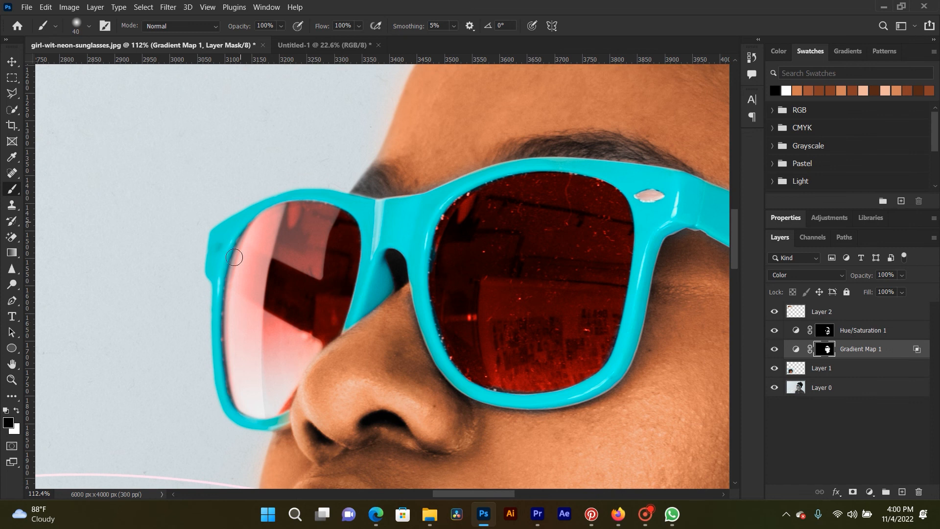
scroll(255, 288, "down", 5)
scroll(235, 370, "up", 5)
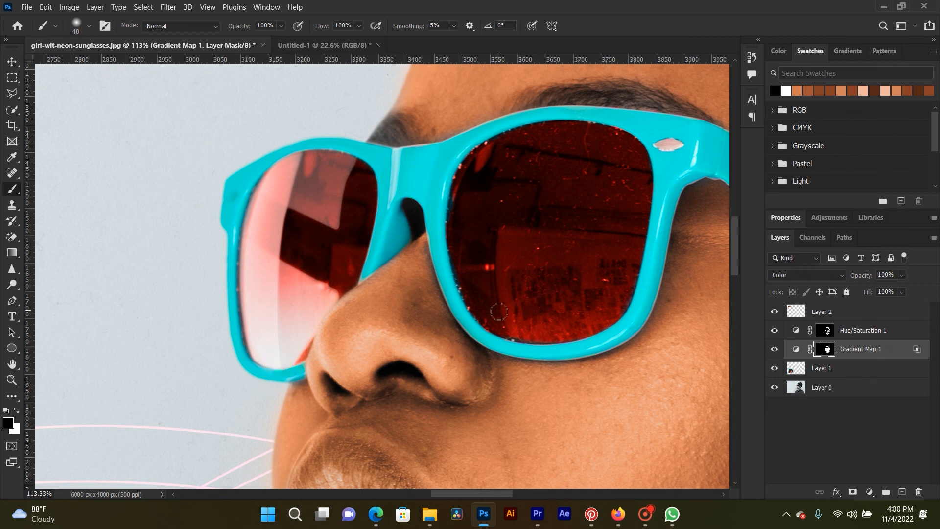
- Add a new Hue/Saturation adjustment layer above Hue/Saturation 1 and turn on Colorize
scroll(586, 328, "down", 10)
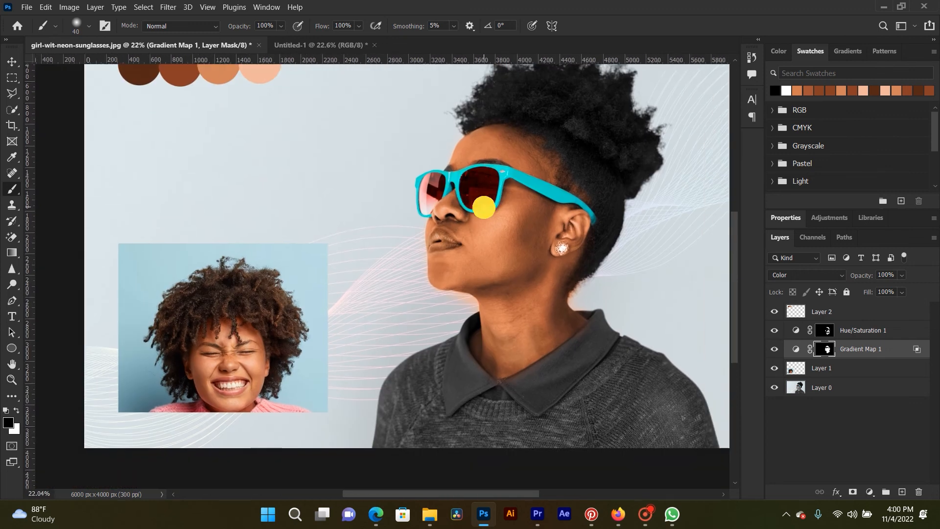
scroll(487, 249, "up", 4)
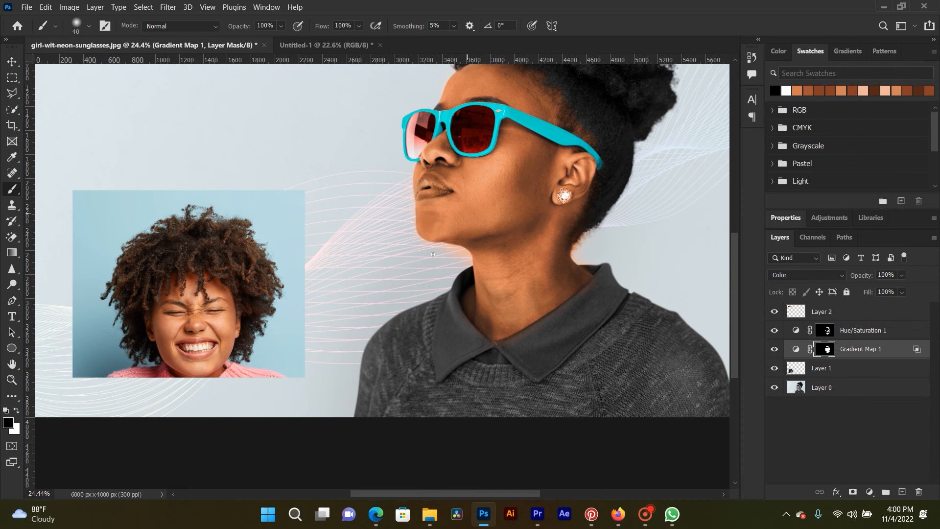
left_click_drag(624, 376, 596, 368)
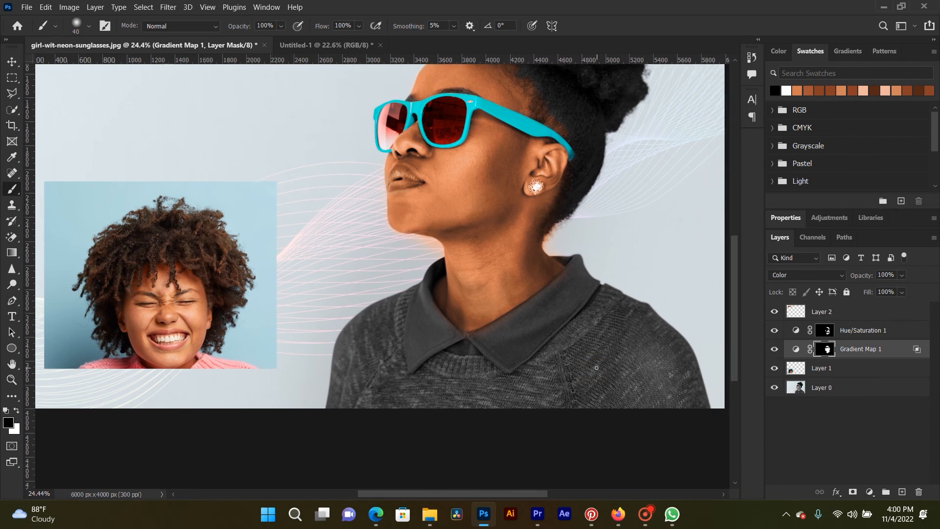
left_click(876, 330)
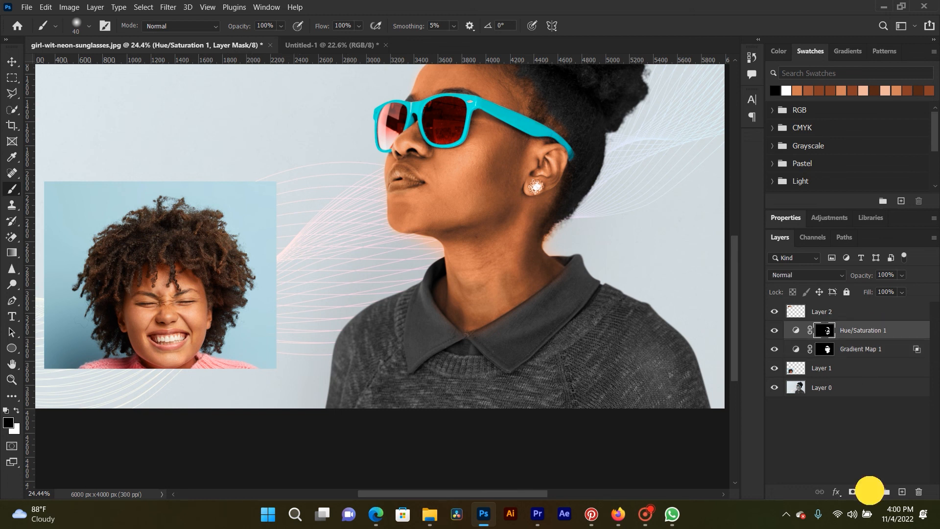
left_click(869, 490)
left_click(870, 375)
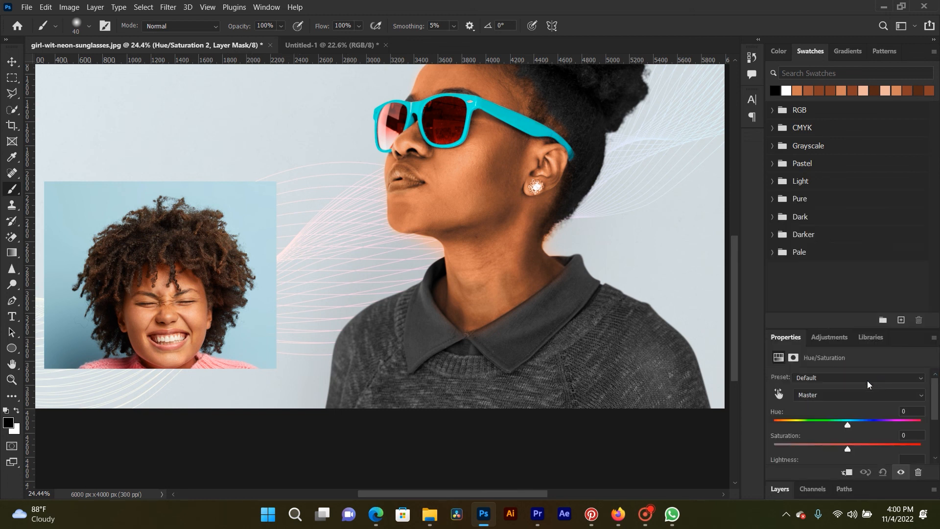
left_click_drag(827, 328, 829, 195)
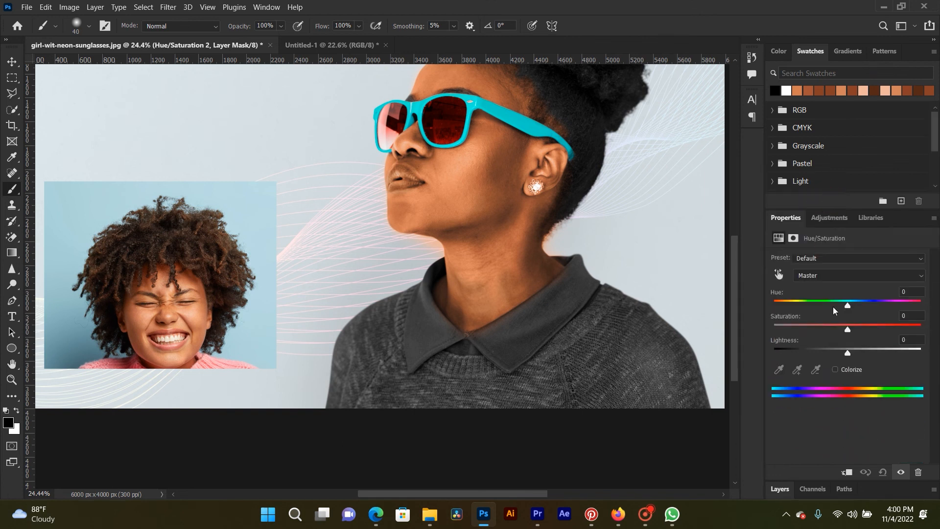
left_click(835, 370)
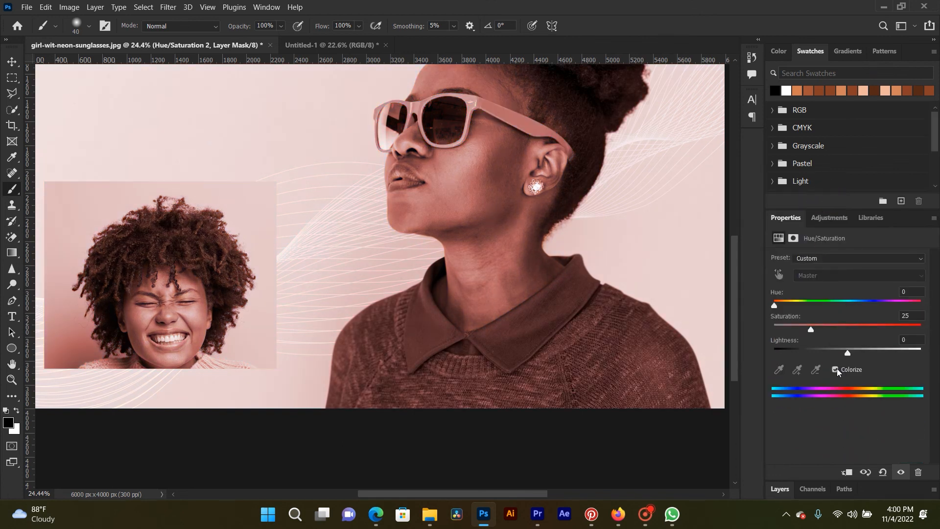
- Set the new Hue/Saturation layer to hue 267 and saturation 58, and invert its mask to hide the tint
left_click_drag(798, 304, 882, 303)
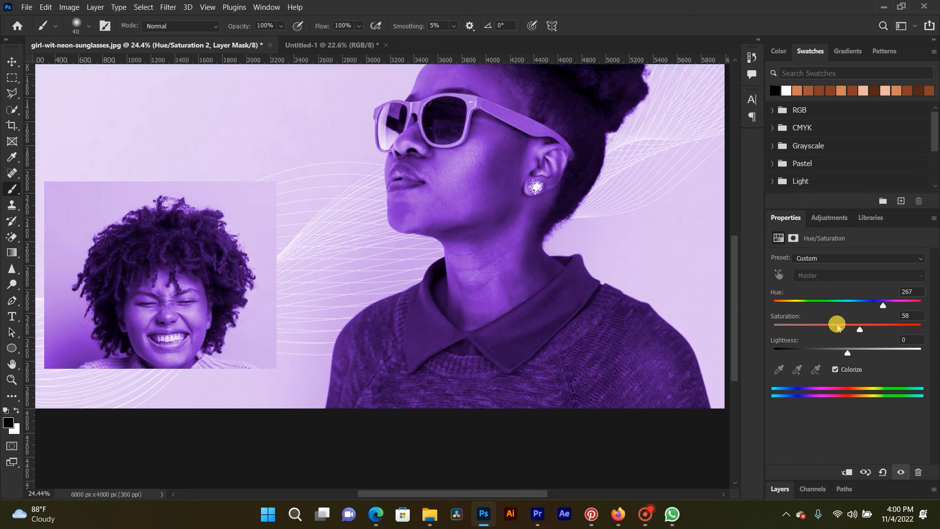
left_click(777, 491)
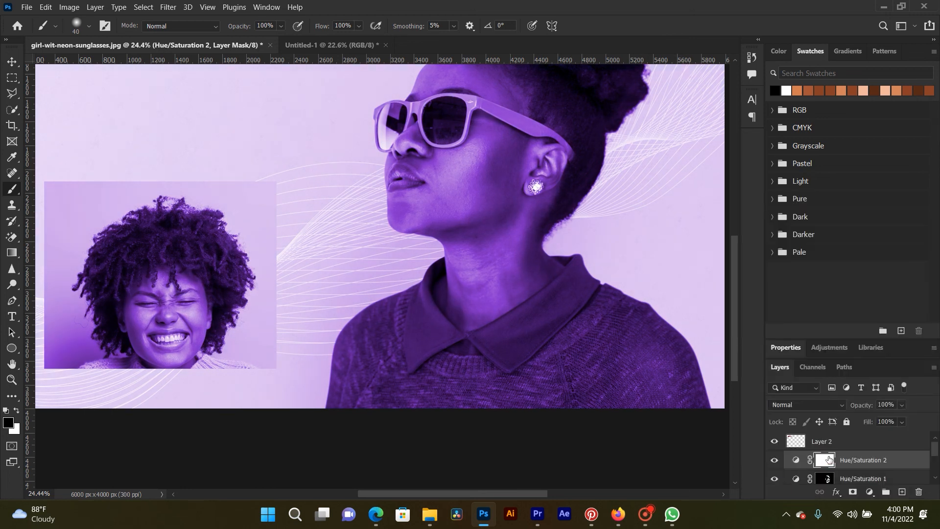
key("ctrl+i")
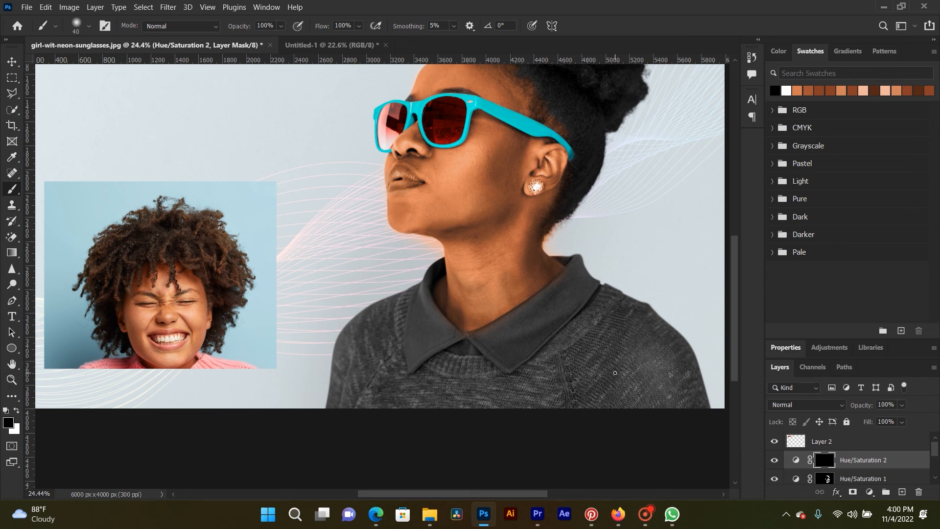
- Paint the Hue/Saturation 2 mask white with an enlarged brush over the sweater and the right collar flap
key("bracketright")
key("bracketright")
key("bracketright")
key("bracketright")
key("bracketright")
key("bracketright")
key("bracketright")
mouse_move(611, 361)
left_mouse_down()
mouse_move(575, 395)
mouse_move(611, 367)
left_mouse_up()
left_click(18, 409)
mouse_move(630, 325)
left_mouse_down()
mouse_move(594, 369)
mouse_move(503, 397)
mouse_move(388, 384)
mouse_move(496, 388)
mouse_move(571, 356)
mouse_move(597, 328)
mouse_move(504, 342)
mouse_move(564, 319)
mouse_move(577, 307)
mouse_move(571, 281)
mouse_move(543, 314)
mouse_move(608, 309)
mouse_move(656, 333)
mouse_move(682, 390)
mouse_move(610, 399)
mouse_move(656, 363)
mouse_move(615, 351)
mouse_move(699, 411)
mouse_move(673, 350)
mouse_move(697, 384)
mouse_move(630, 309)
mouse_move(581, 277)
left_mouse_up()
- Reduce the brush to 90 px and paint the mask white over the collar's upper tip beside the nape
key("bracketleft")
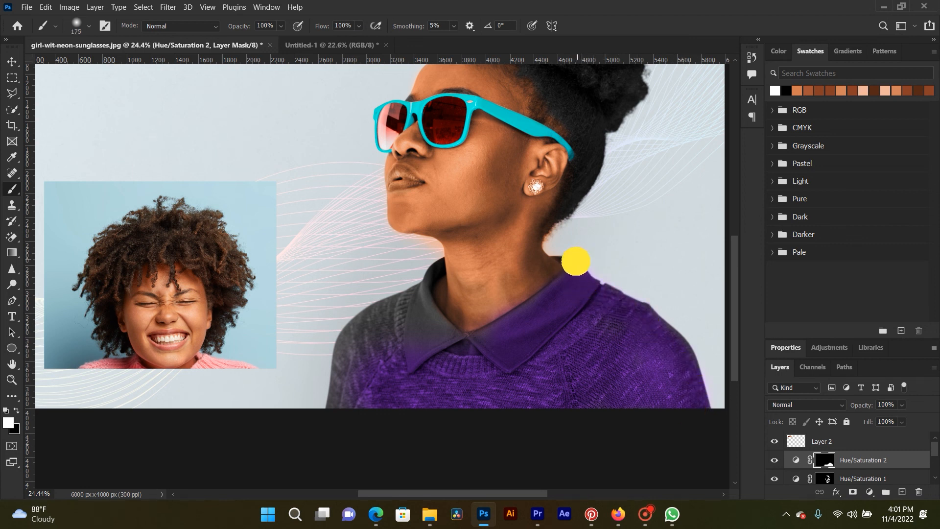
key("bracketleft")
key("bracketleft")
key("bracketleft")
left_click(567, 262)
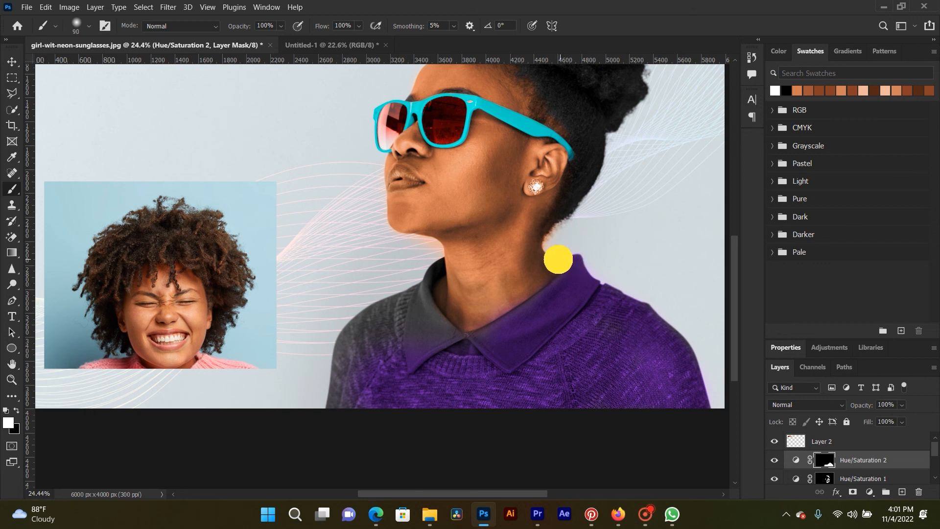
- Paint the mask white over the grey left collar flap and the adjoining ribbed neckline, using brush sizes from 90 to 200 px
scroll(411, 362, "up", 6)
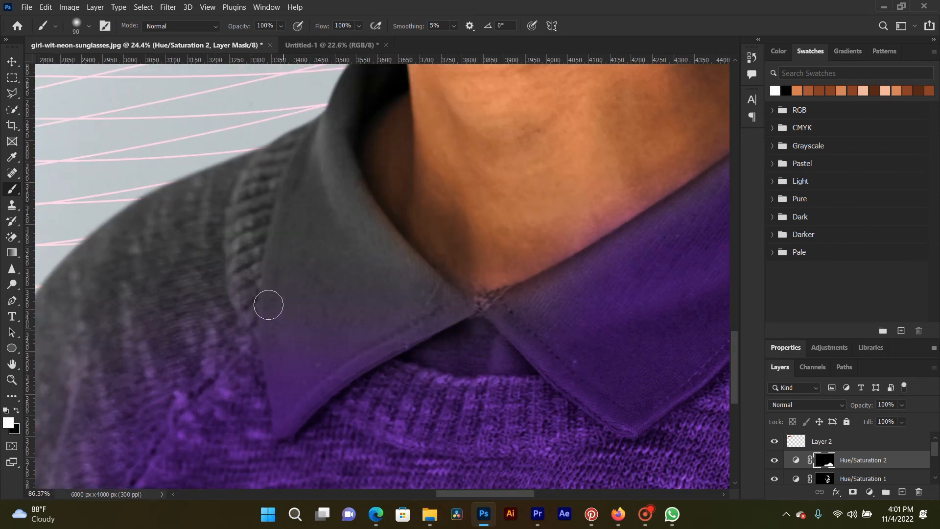
mouse_move(244, 245)
left_mouse_down()
mouse_move(213, 345)
mouse_move(261, 271)
mouse_move(282, 331)
mouse_move(344, 307)
mouse_move(373, 334)
mouse_move(314, 336)
mouse_move(302, 307)
mouse_move(379, 336)
mouse_move(403, 330)
mouse_move(342, 385)
mouse_move(361, 354)
mouse_move(471, 327)
mouse_move(479, 309)
mouse_move(500, 325)
mouse_move(494, 316)
mouse_move(597, 270)
left_mouse_up()
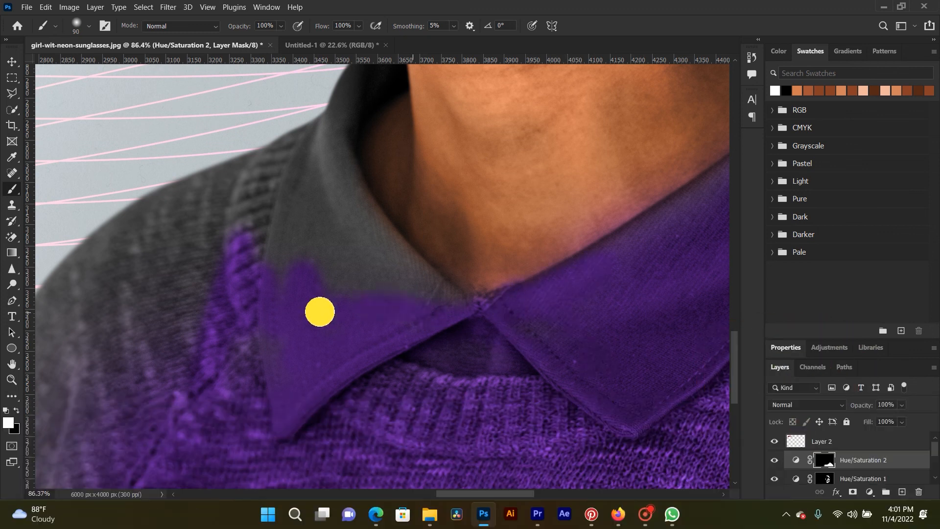
key("bracketright")
mouse_move(308, 361)
left_mouse_down()
mouse_move(290, 183)
mouse_move(365, 296)
mouse_move(380, 285)
mouse_move(422, 315)
mouse_move(334, 197)
mouse_move(310, 193)
left_mouse_up()
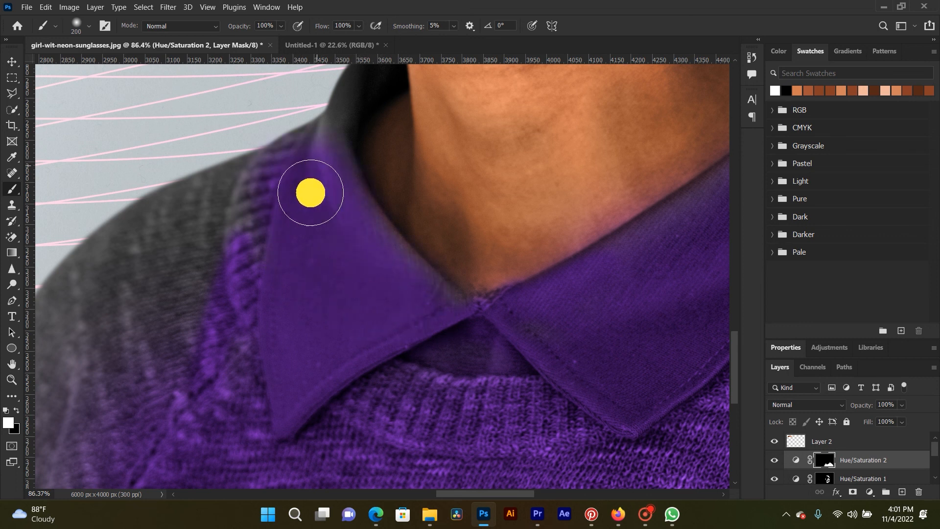
mouse_move(372, 238)
left_mouse_down()
mouse_move(366, 227)
mouse_move(409, 292)
mouse_move(442, 309)
mouse_move(367, 231)
mouse_move(405, 289)
mouse_move(449, 306)
mouse_move(392, 277)
mouse_move(351, 275)
left_mouse_up()
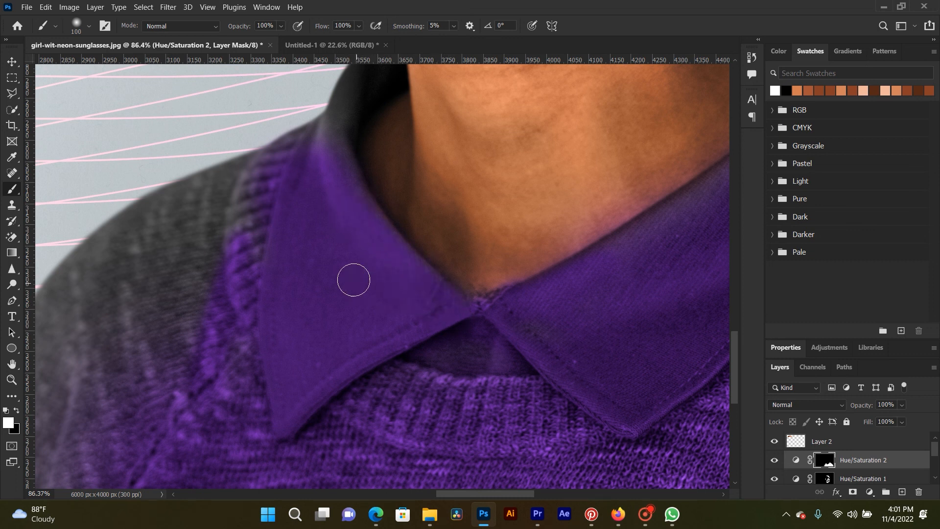
- Paint the mask white with a 125 px brush over the left shoulder, sleeve and standing back part of the collar
scroll(351, 275, "down", 2)
key("bracketright")
key("bracketright")
mouse_move(277, 225)
left_mouse_down()
mouse_move(175, 353)
mouse_move(234, 270)
mouse_move(221, 348)
mouse_move(150, 465)
mouse_move(148, 406)
mouse_move(115, 474)
mouse_move(182, 317)
mouse_move(238, 249)
mouse_move(232, 254)
mouse_move(277, 223)
mouse_move(216, 255)
mouse_move(157, 316)
mouse_move(131, 371)
mouse_move(139, 393)
mouse_move(117, 461)
mouse_move(218, 256)
mouse_move(172, 278)
mouse_move(136, 349)
left_mouse_up()
left_click_drag(299, 201, 321, 207)
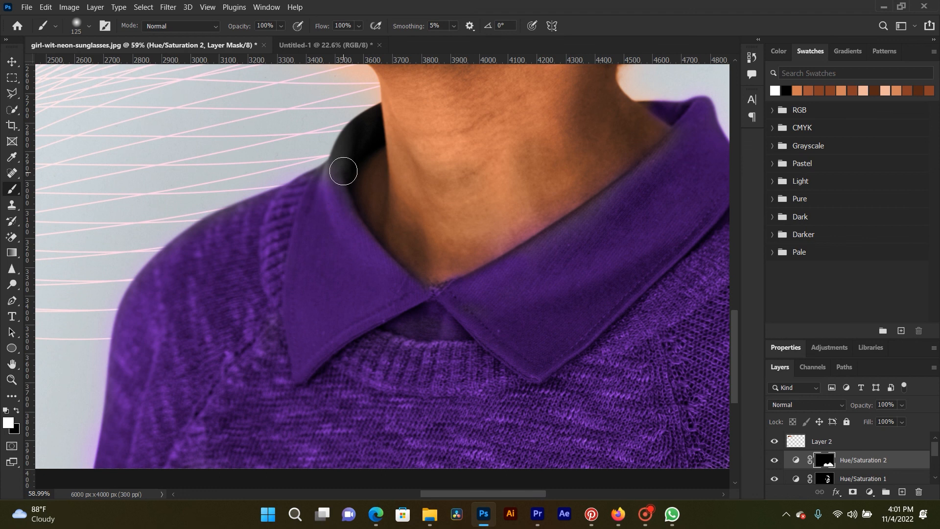
mouse_move(337, 167)
left_mouse_down()
mouse_move(310, 187)
mouse_move(374, 120)
mouse_move(348, 139)
mouse_move(370, 134)
mouse_move(337, 177)
mouse_move(374, 124)
left_mouse_up()
- Fill the remaining grey edges of both collar flaps along the neck by painting the mask white with an 80 px brush
key("[")
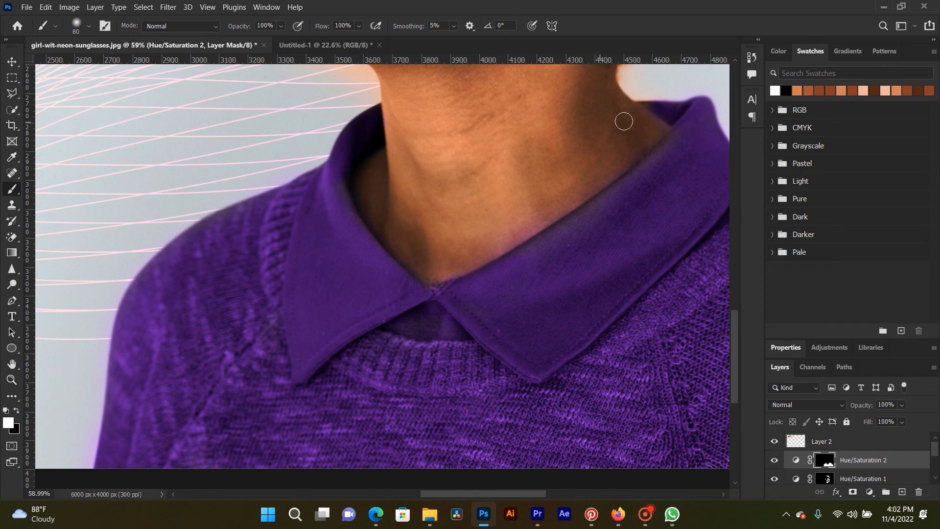
mouse_move(685, 148)
left_mouse_down()
mouse_move(669, 149)
mouse_move(524, 264)
mouse_move(524, 250)
mouse_move(465, 294)
left_mouse_up()
mouse_move(681, 165)
left_mouse_down()
mouse_move(602, 233)
mouse_move(678, 134)
mouse_move(663, 224)
left_mouse_up()
left_click_drag(329, 190, 368, 252)
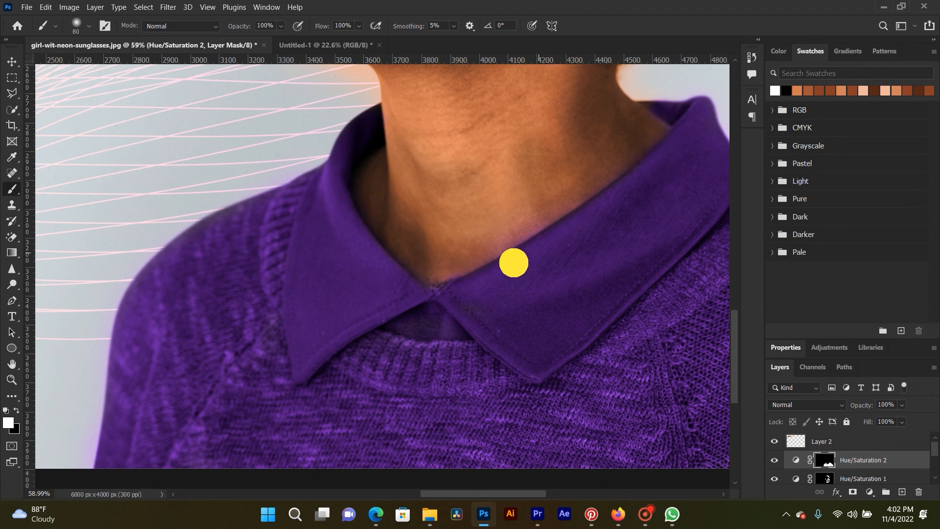
- Even out the purple across the sweater by painting the mask white with an 800 px brush, and set brush smoothing to 0%
scroll(550, 346, "down", 5)
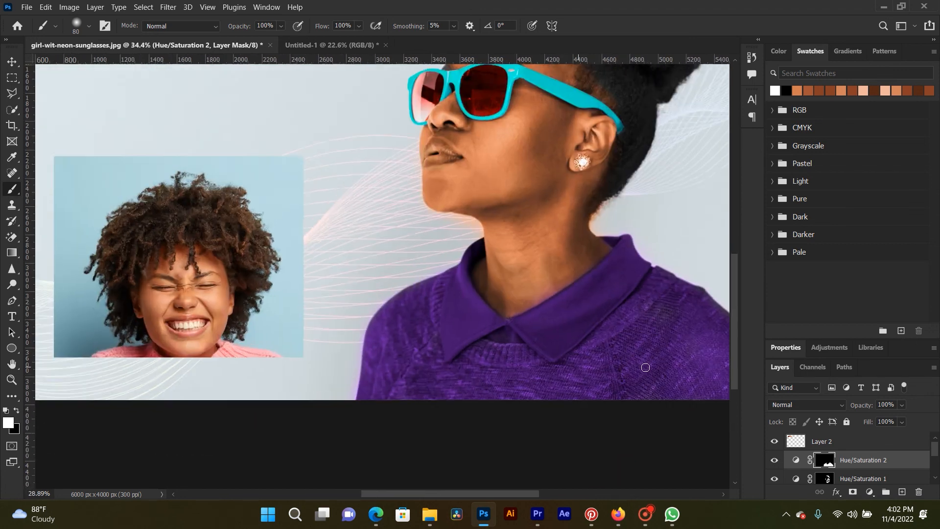
key("bracketright")
key("bracketright")
key("bracketright")
key("bracketright")
key("bracketright")
key("bracketright")
key("bracketright")
left_click_drag(646, 329, 630, 360)
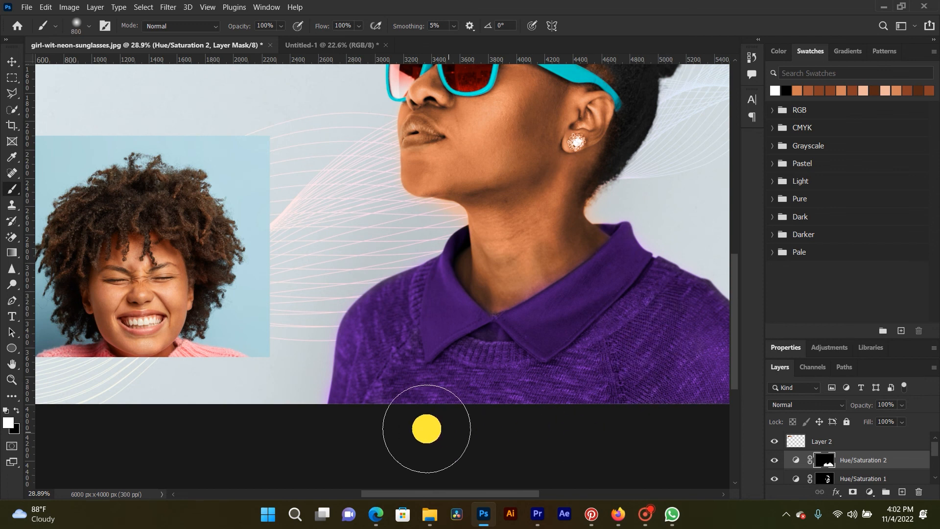
mouse_move(627, 317)
left_mouse_down()
mouse_move(528, 327)
mouse_move(449, 384)
mouse_move(537, 417)
mouse_move(550, 402)
left_mouse_up()
left_click_drag(413, 28, 386, 27)
mouse_move(494, 352)
left_mouse_down()
mouse_move(508, 384)
mouse_move(597, 403)
mouse_move(428, 387)
mouse_move(315, 413)
mouse_move(306, 384)
mouse_move(489, 399)
mouse_move(533, 369)
mouse_move(434, 336)
left_mouse_up()
- Clear the purple spill from the neck skin above the right collar flap by painting the mask black with a 45 px brush
scroll(434, 336, "up", 5)
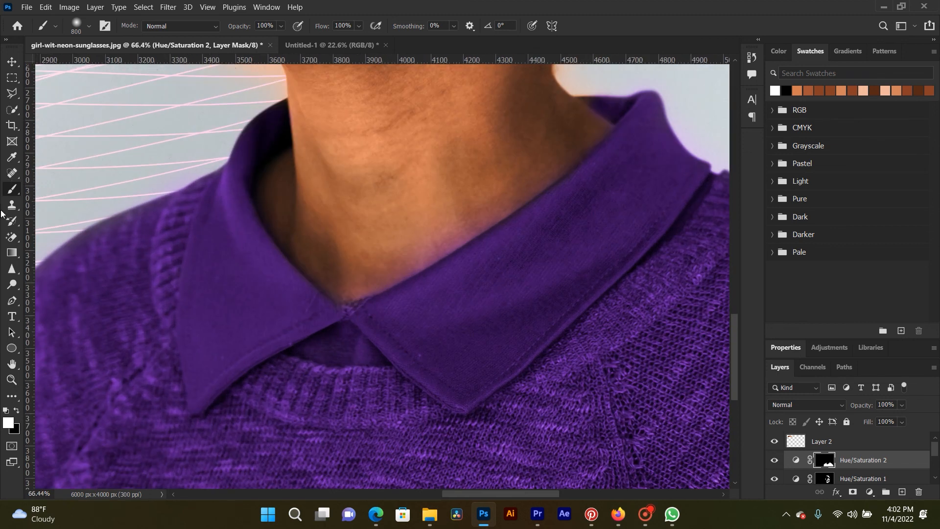
left_click(19, 413)
key("bracketleft")
key("bracketleft")
key("bracketleft")
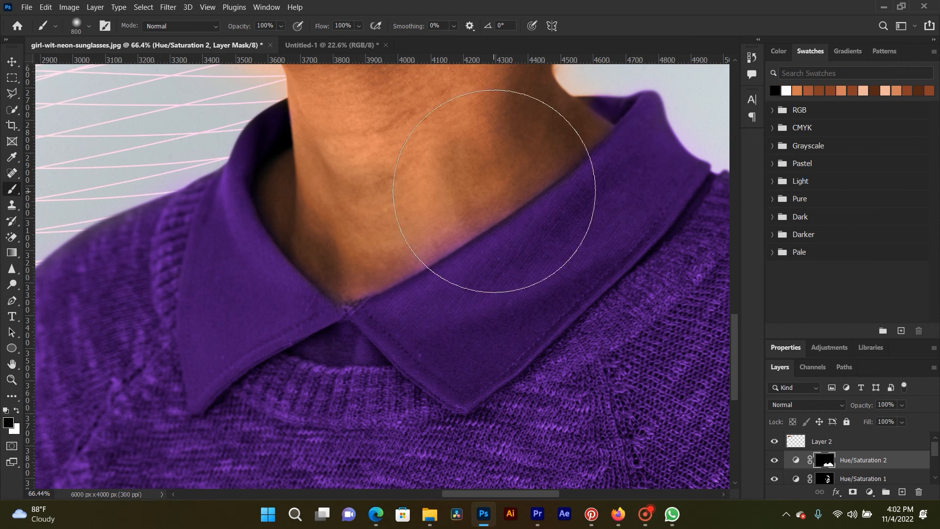
key("bracketleft")
key("bracketleft")
scroll(437, 205, "up", 3)
key("bracketleft")
key("bracketleft")
key("bracketleft")
key("bracketleft")
key("bracketleft")
key("bracketleft")
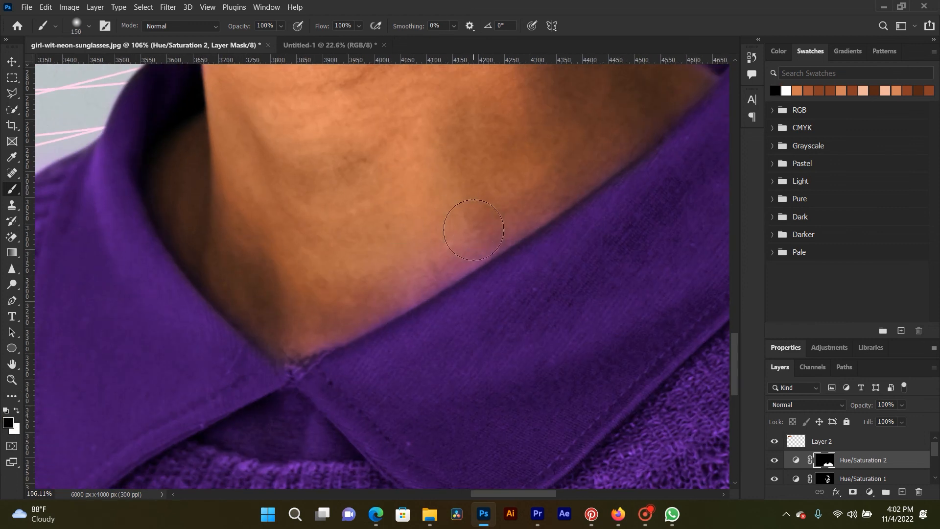
scroll(474, 230, "up", 2)
key("bracketleft")
key("bracketleft")
key("bracketleft")
mouse_move(548, 211)
left_mouse_down()
mouse_move(476, 255)
mouse_move(547, 203)
mouse_move(342, 357)
left_mouse_up()
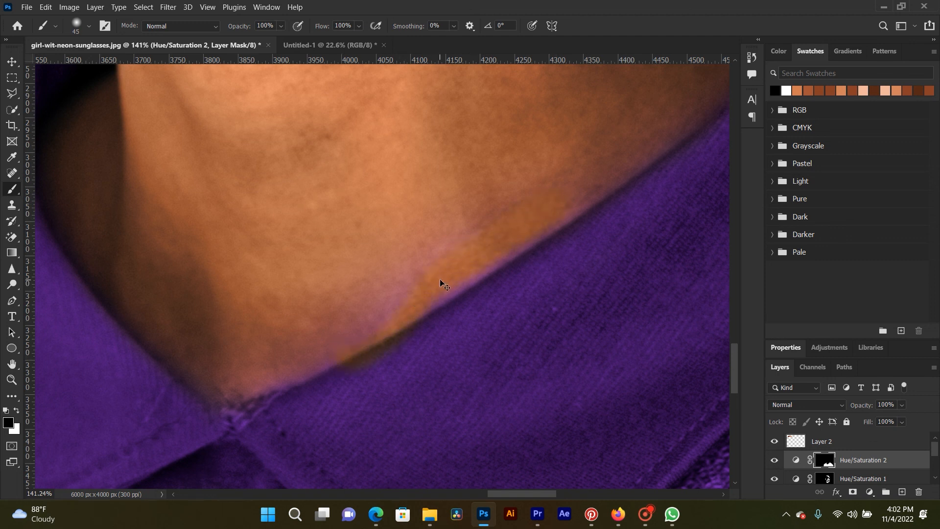
key("ctrl+z")
mouse_move(543, 217)
left_mouse_down()
mouse_move(380, 331)
mouse_move(242, 385)
mouse_move(339, 350)
mouse_move(430, 286)
mouse_move(538, 235)
mouse_move(670, 138)
mouse_move(376, 287)
mouse_move(504, 204)
mouse_move(297, 324)
mouse_move(424, 301)
mouse_move(268, 341)
left_mouse_up()
- Continue painting the mask black along the collar's neck edge up toward the nape, and check the whole portrait
scroll(361, 295, "down", 4)
mouse_move(491, 221)
left_mouse_down()
mouse_move(586, 153)
mouse_move(581, 126)
mouse_move(607, 142)
left_mouse_up()
scroll(451, 250, "down", 1)
scroll(450, 250, "down", 10)
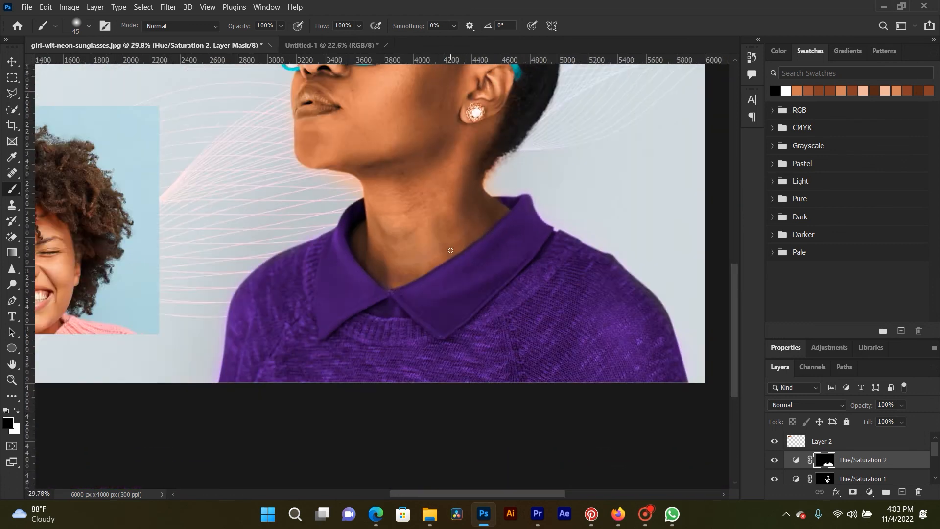
scroll(430, 285, "up", 8)
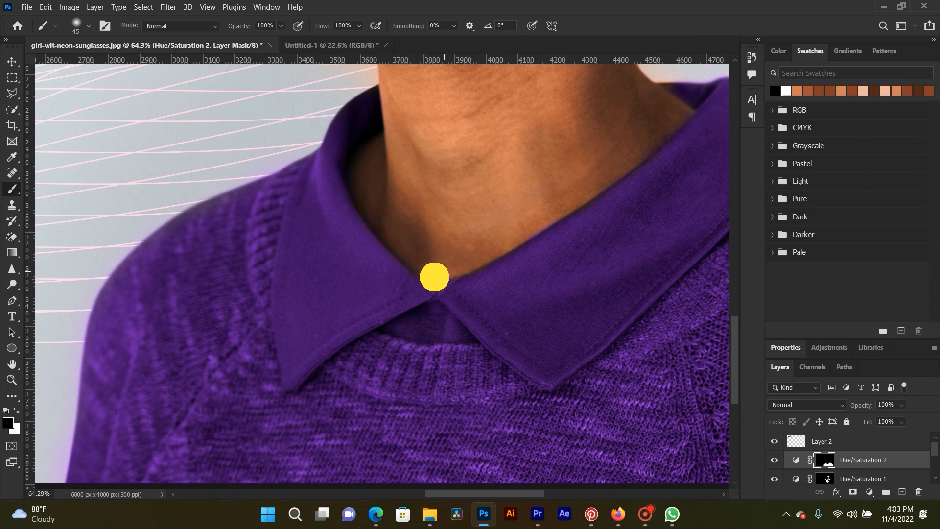
scroll(443, 315, "down", 8)
scroll(444, 261, "down", 3)
scroll(442, 260, "up", 4)
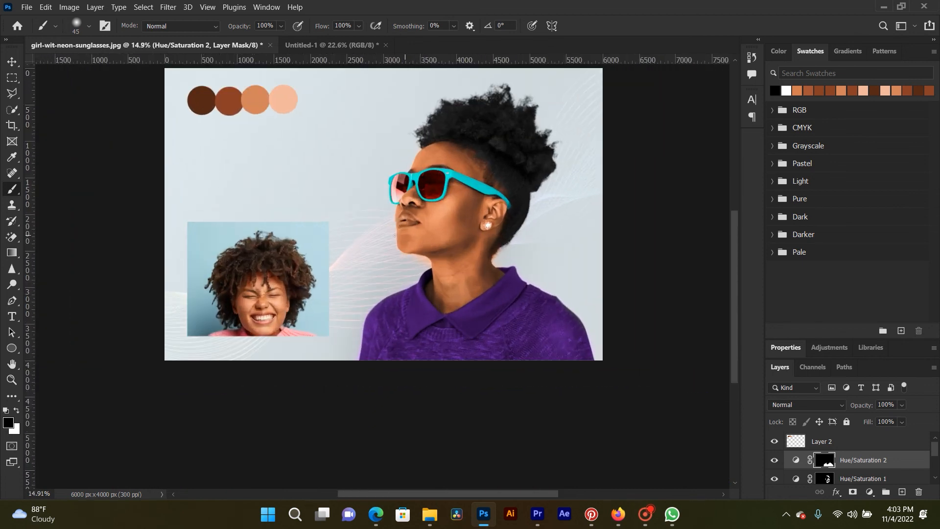
- Recolor the sweater blue by setting Hue/Saturation 2 to hue 195, saturation 75 and lightness -14
left_click(796, 461)
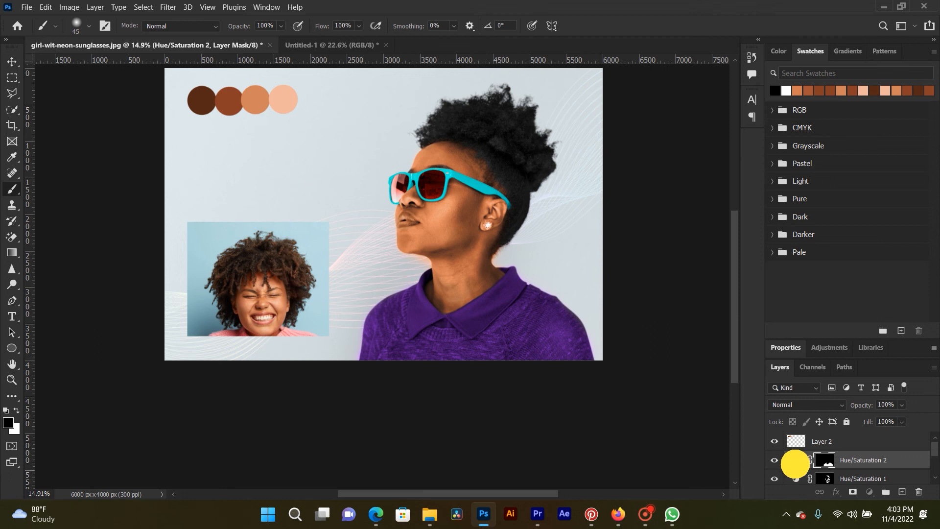
left_click(796, 460)
left_click_drag(853, 328, 855, 230)
left_click_drag(882, 325, 858, 319)
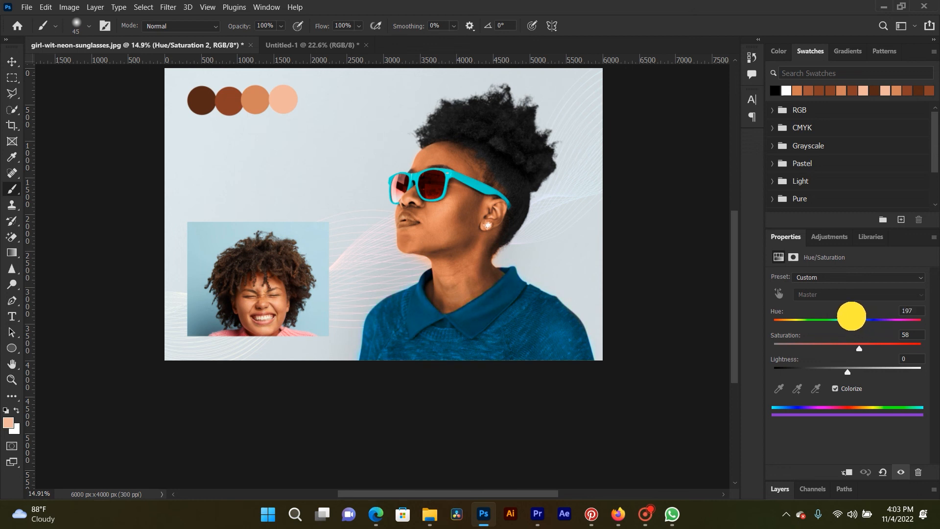
left_click_drag(851, 315, 853, 315)
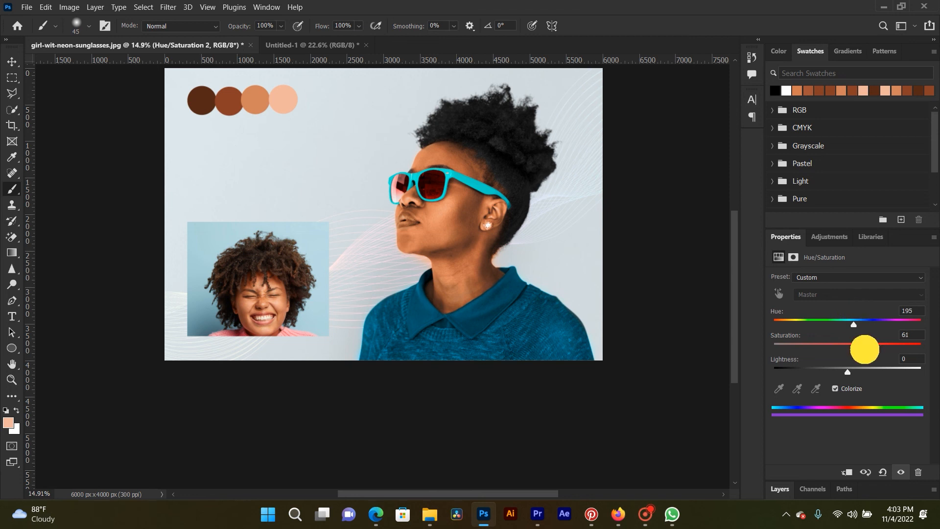
left_click_drag(857, 375, 845, 368)
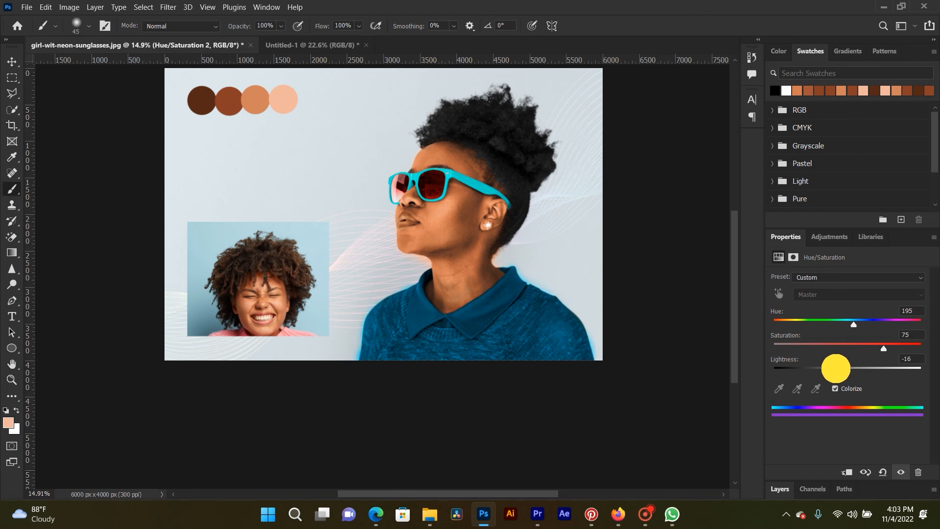
left_click_drag(836, 368, 837, 368)
scroll(392, 264, "down", 2)
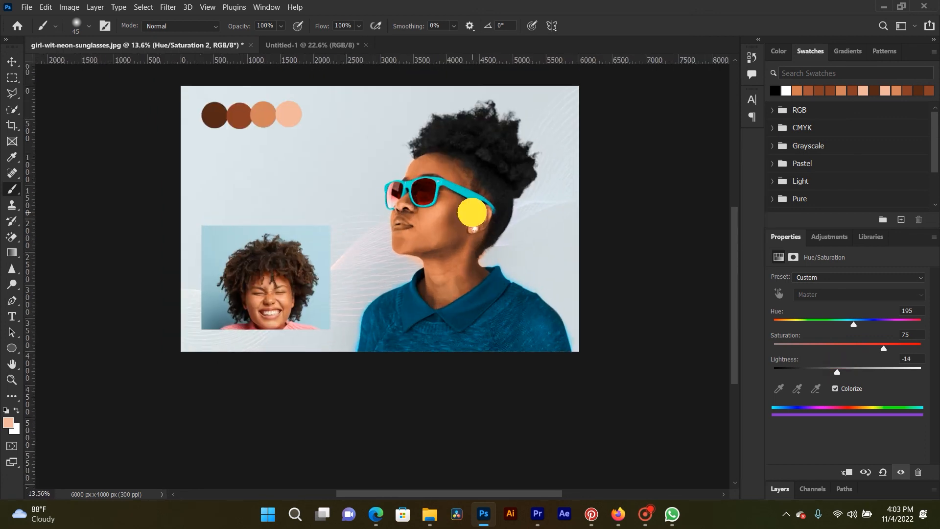
scroll(446, 240, "up", 2)
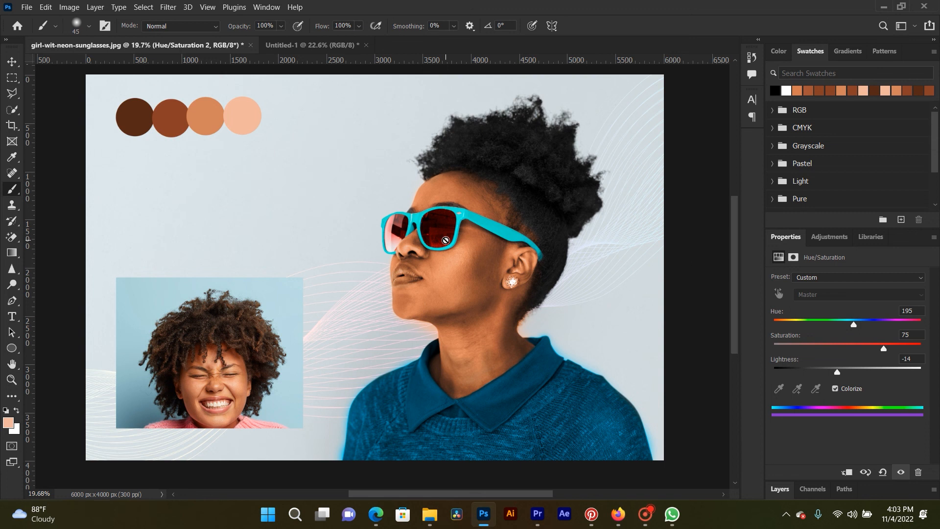